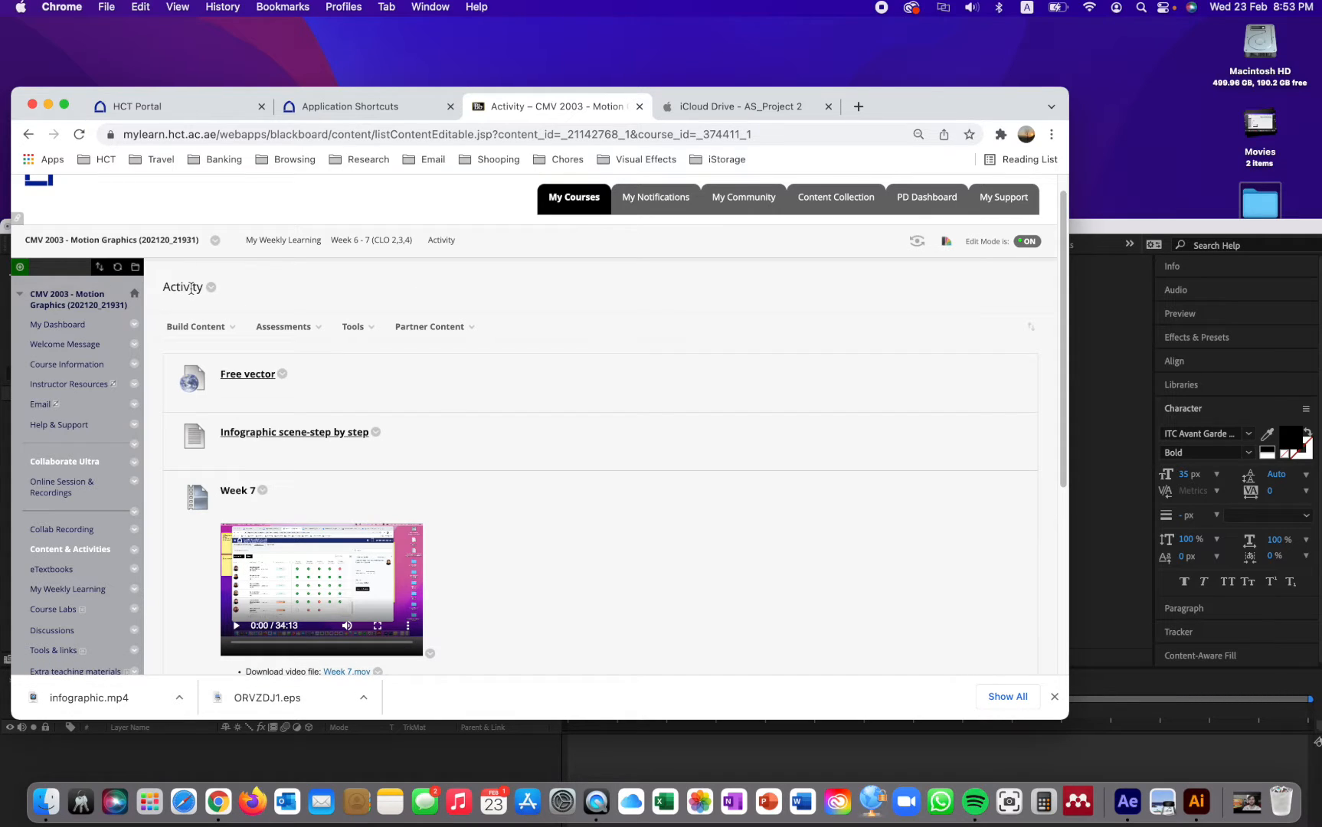
- Follow the course's Free vector link to Freepik and open the free Enviroment banners collection by frimufilms
left_click(196, 327)
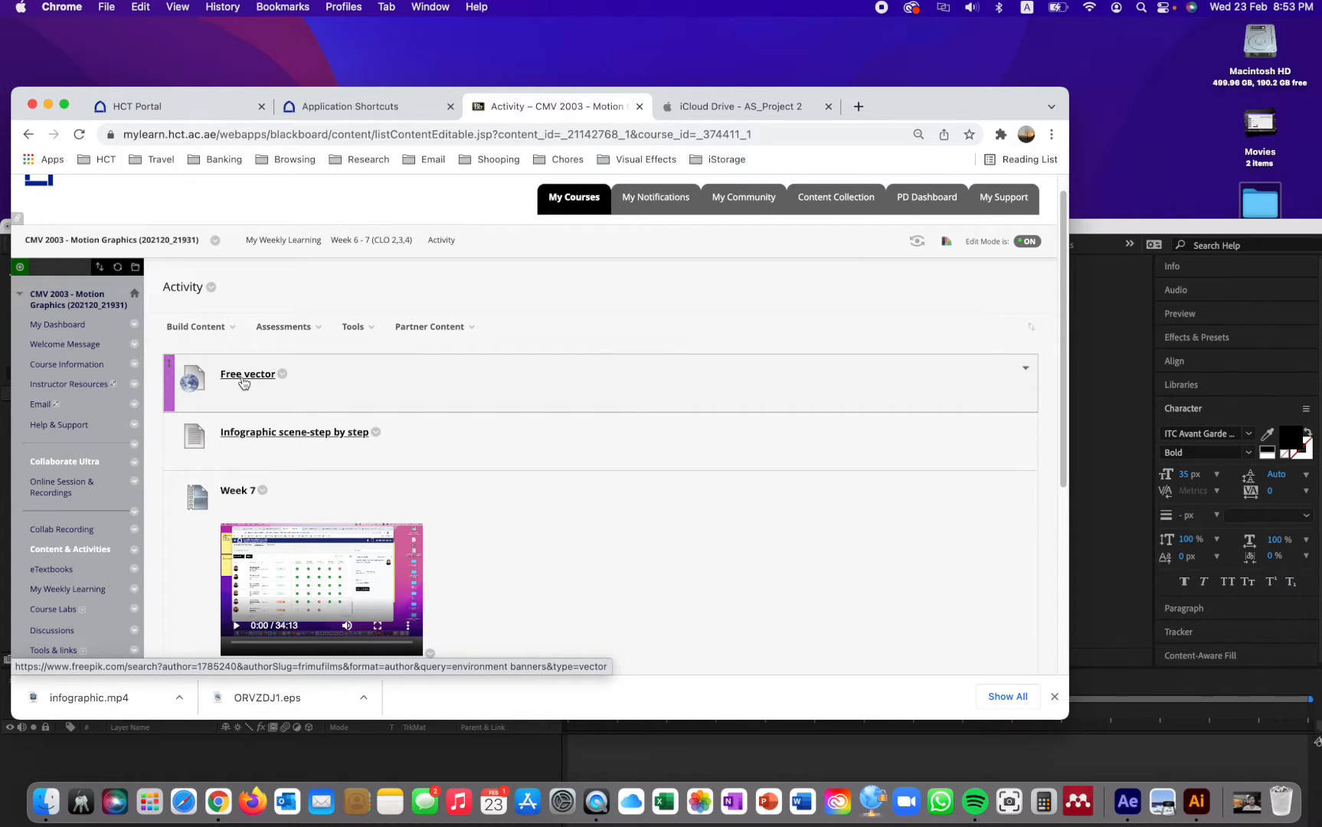
left_click(244, 380)
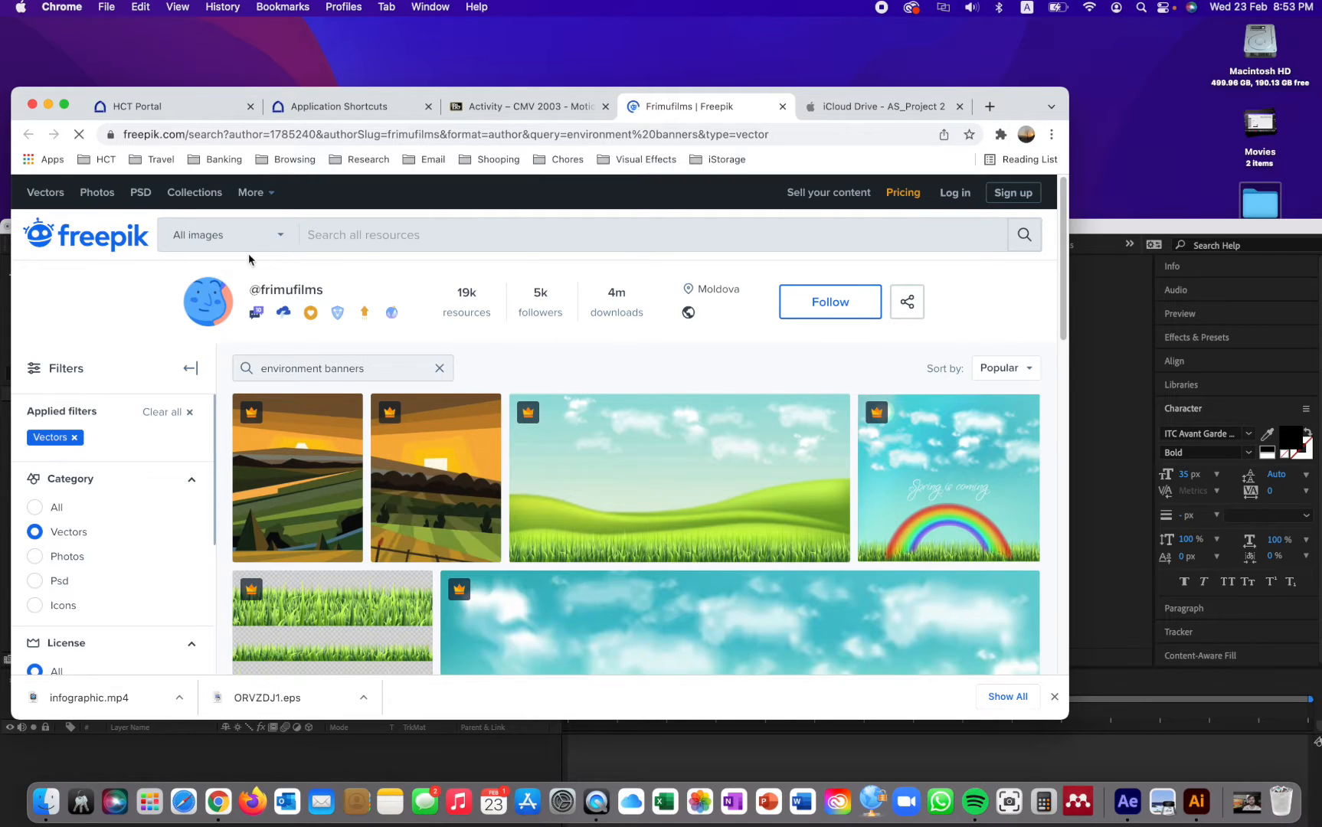
scroll(309, 438, "down", 10)
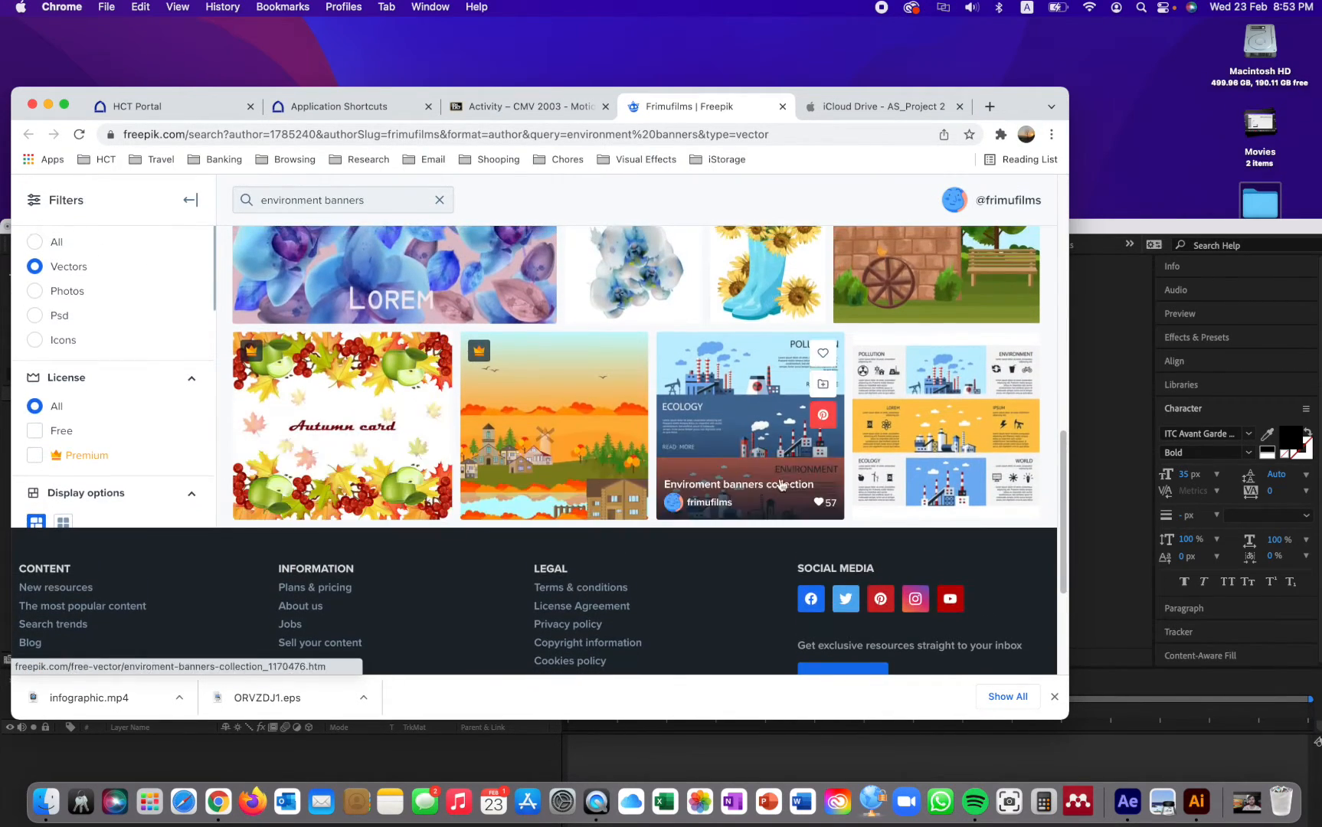
left_click(712, 389)
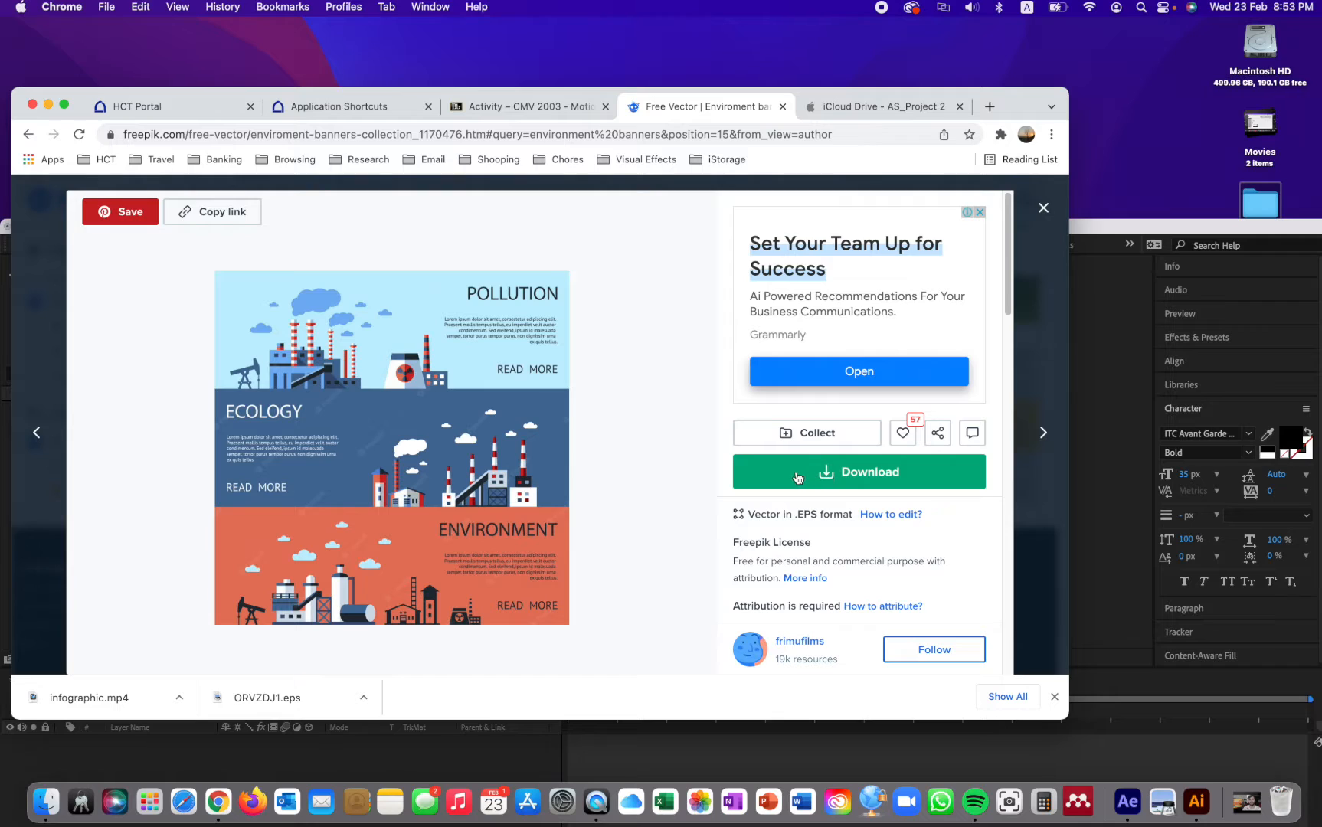
- View ORVZDJ1.eps from the CMV 2003 Motion Graphic folder in Preview and quit the viewer
left_click(42, 804)
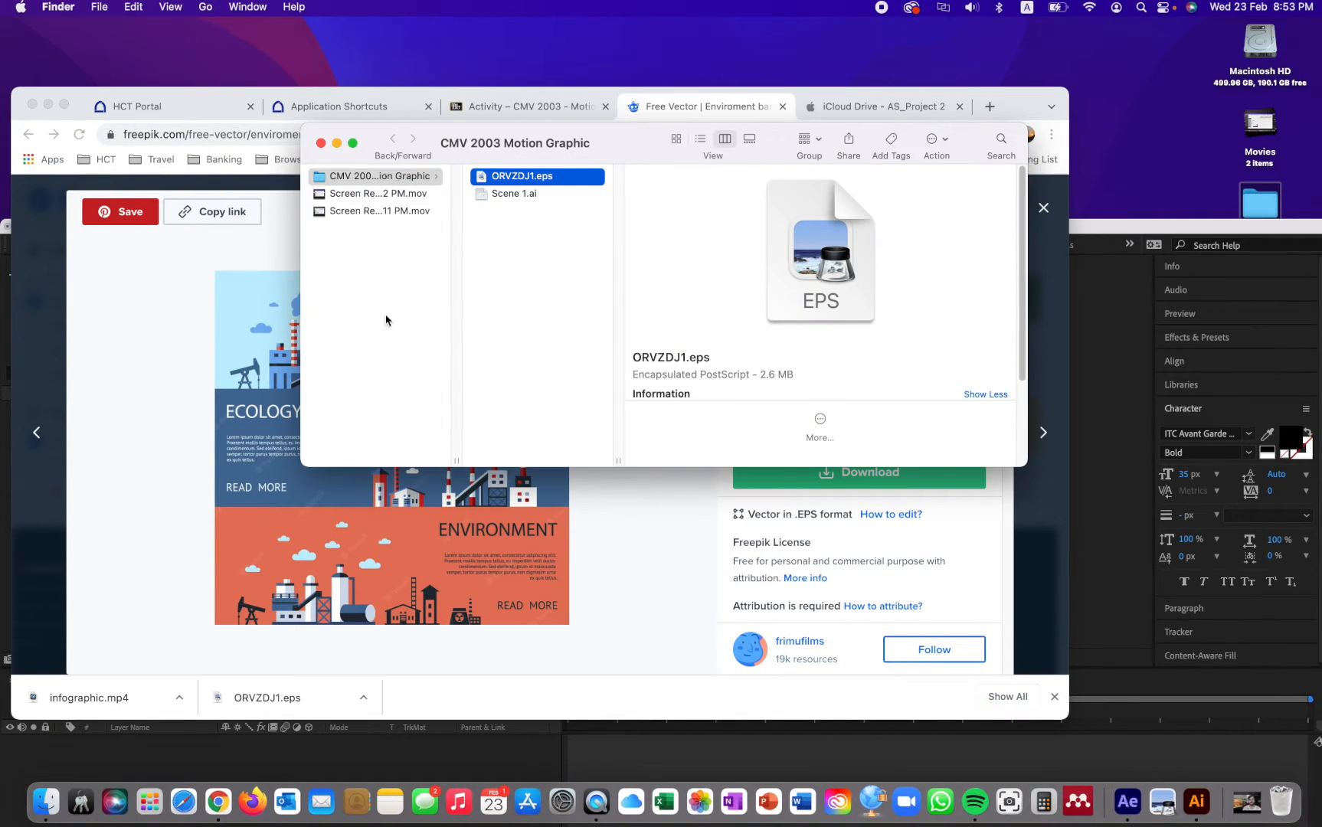
double_click(521, 178)
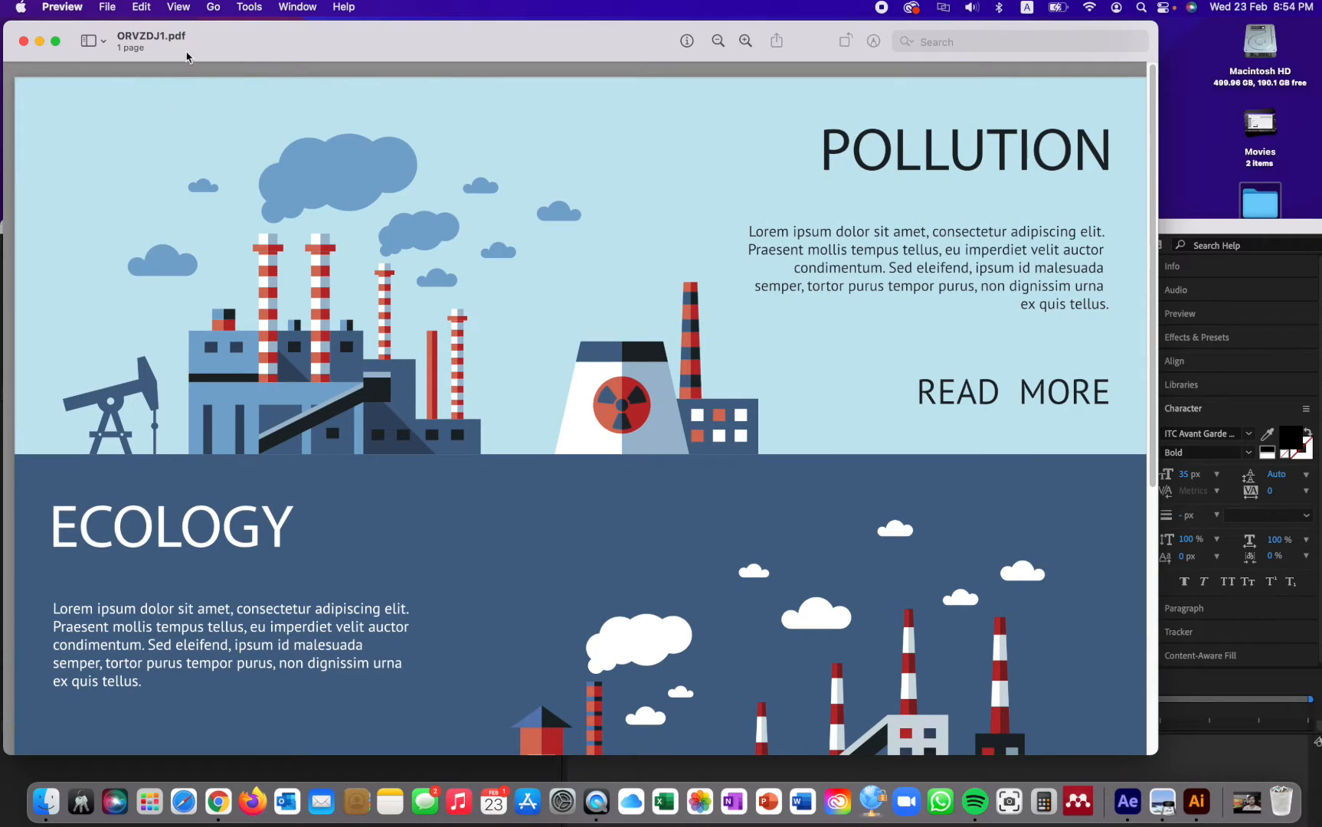
left_click(74, 9)
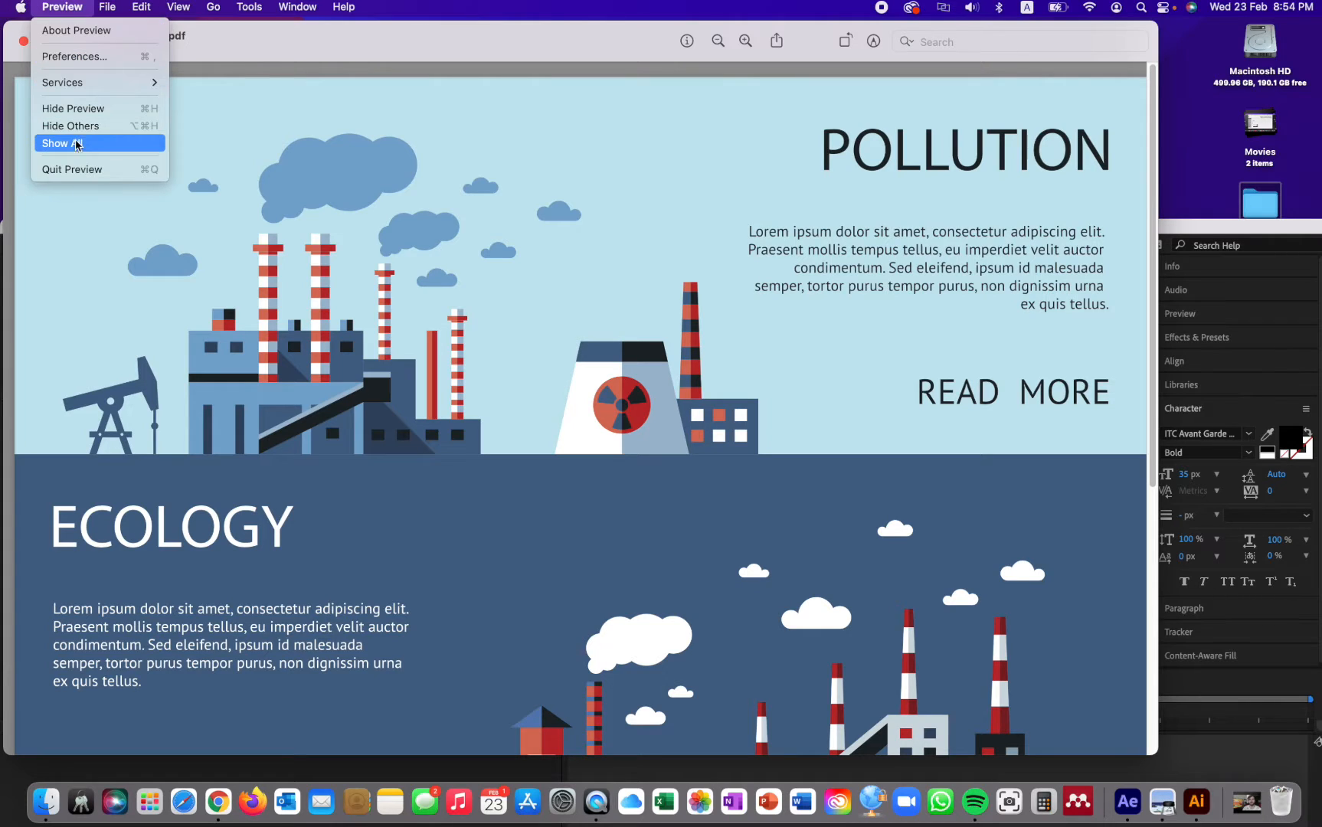
left_click(77, 173)
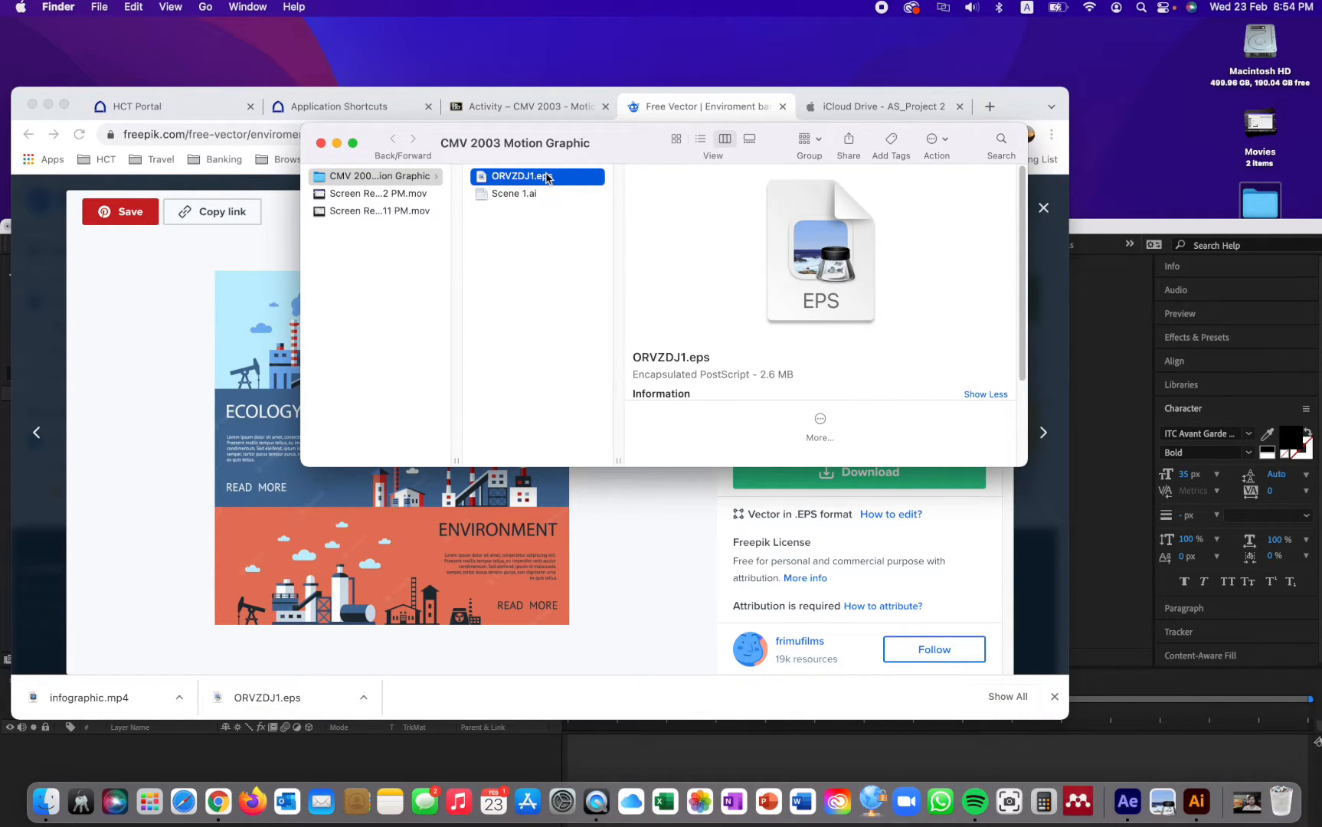
- Open ORVZDJ1.eps from Finder in Adobe Illustrator 2022 and move its window fully into view
right_click(547, 179)
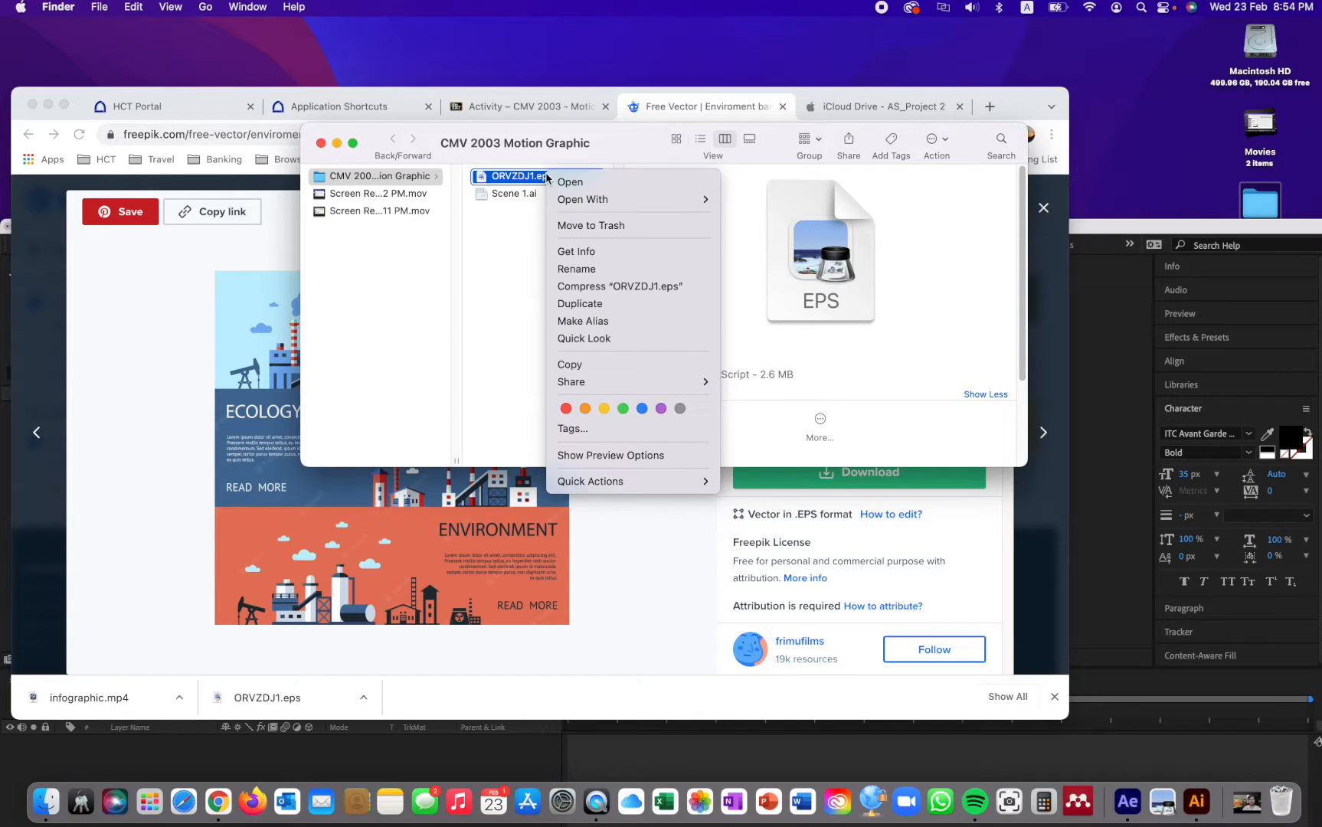
mouse_move(586, 205)
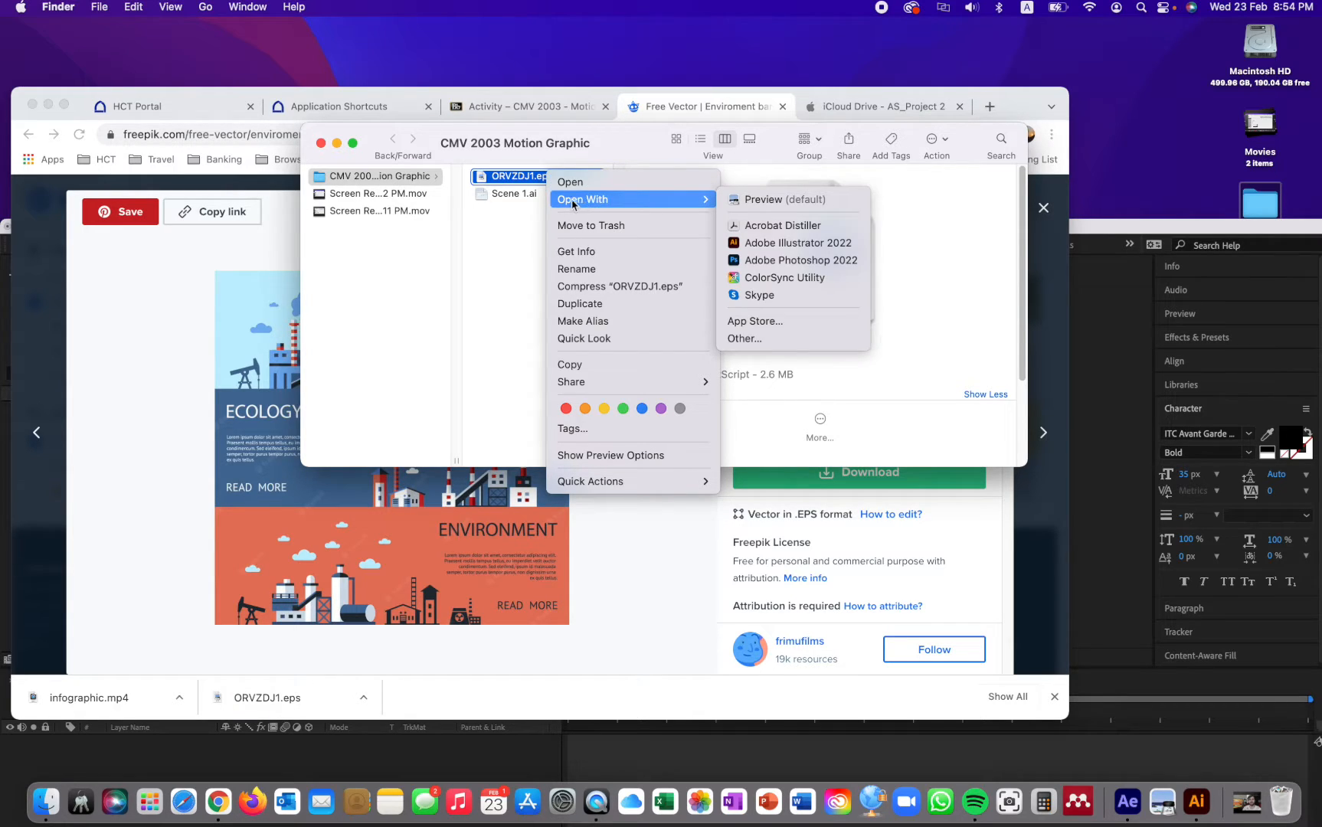
left_click(508, 209)
right_click(516, 176)
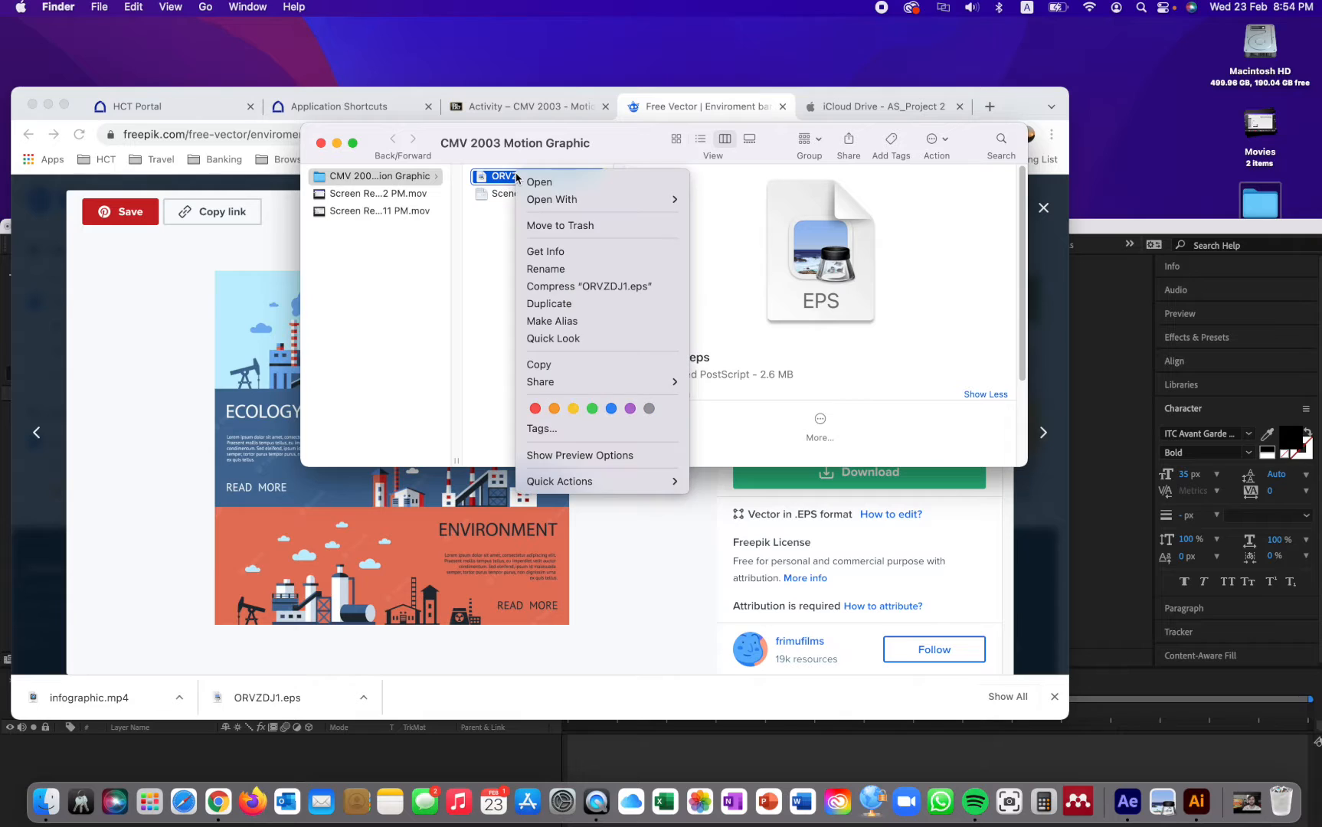
mouse_move(567, 203)
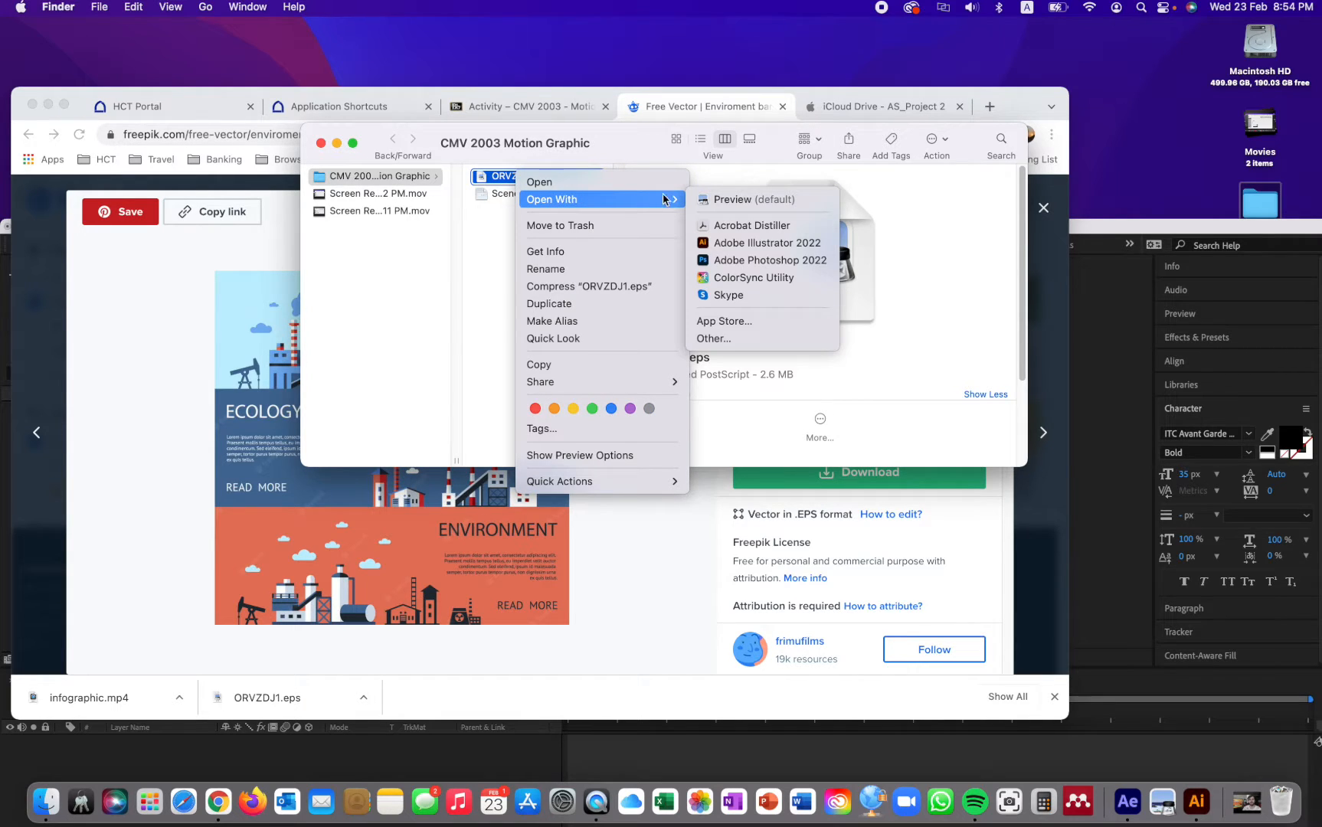
left_click(731, 244)
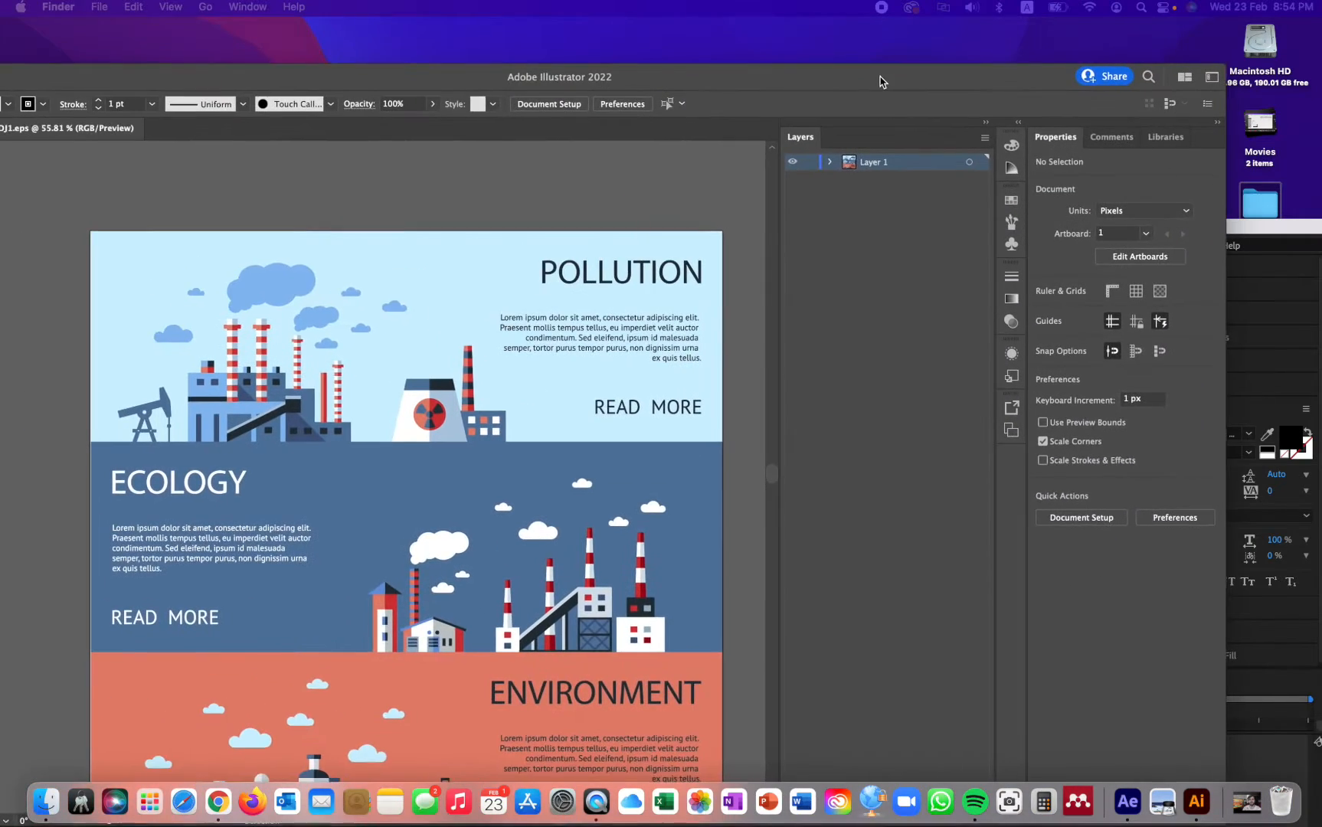
left_click_drag(880, 78, 982, 37)
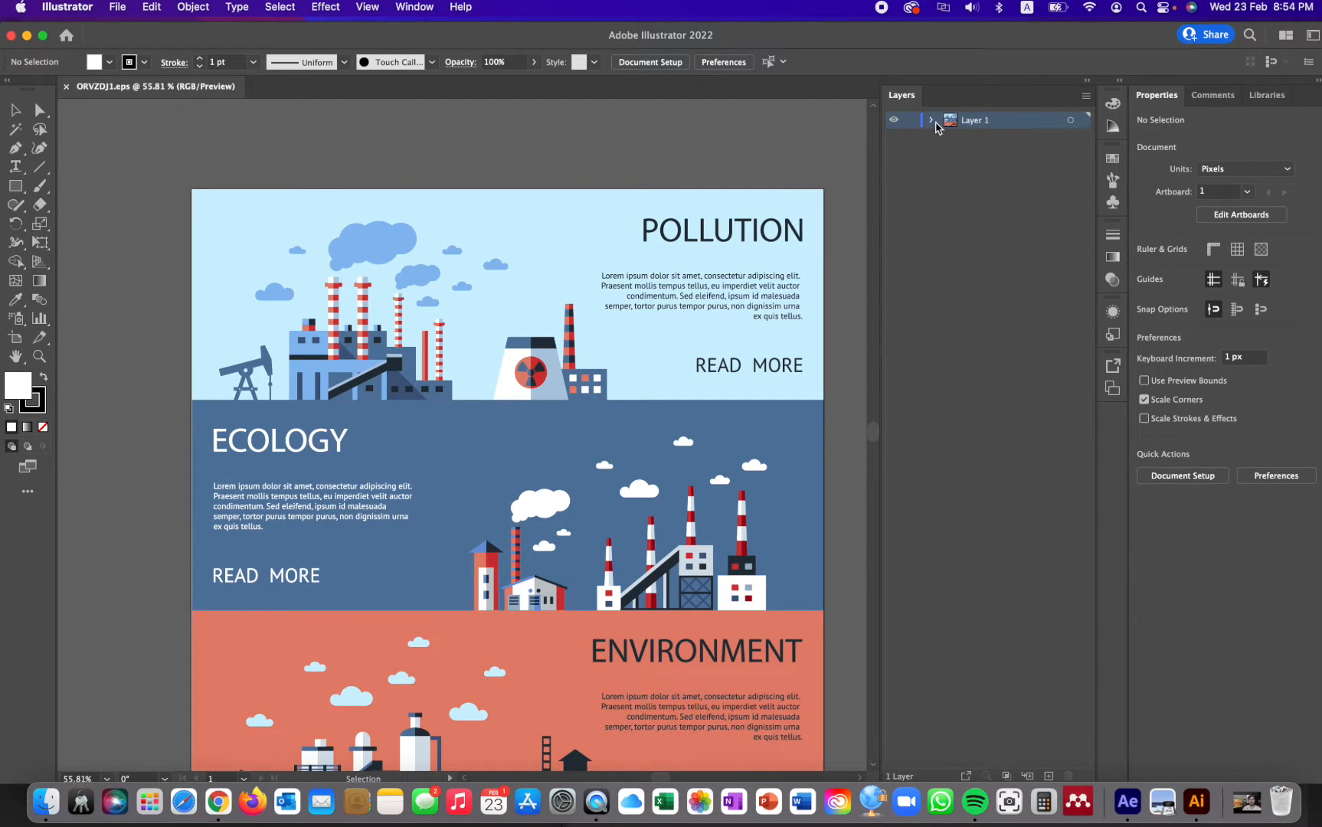
- Expand Layer 1 and its group, and hide the Environment and Pollution banner groups
left_click(932, 121)
left_click(950, 137)
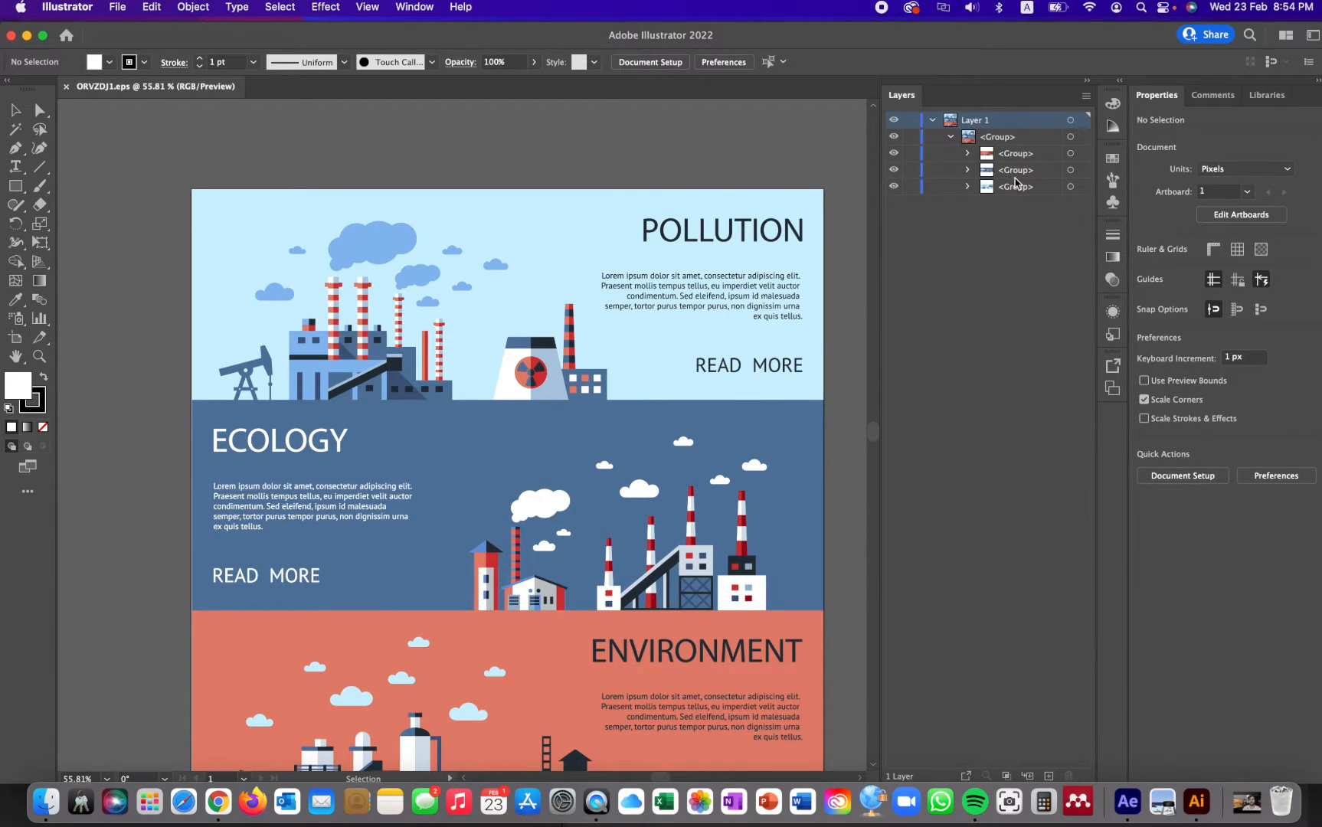
left_click(897, 156)
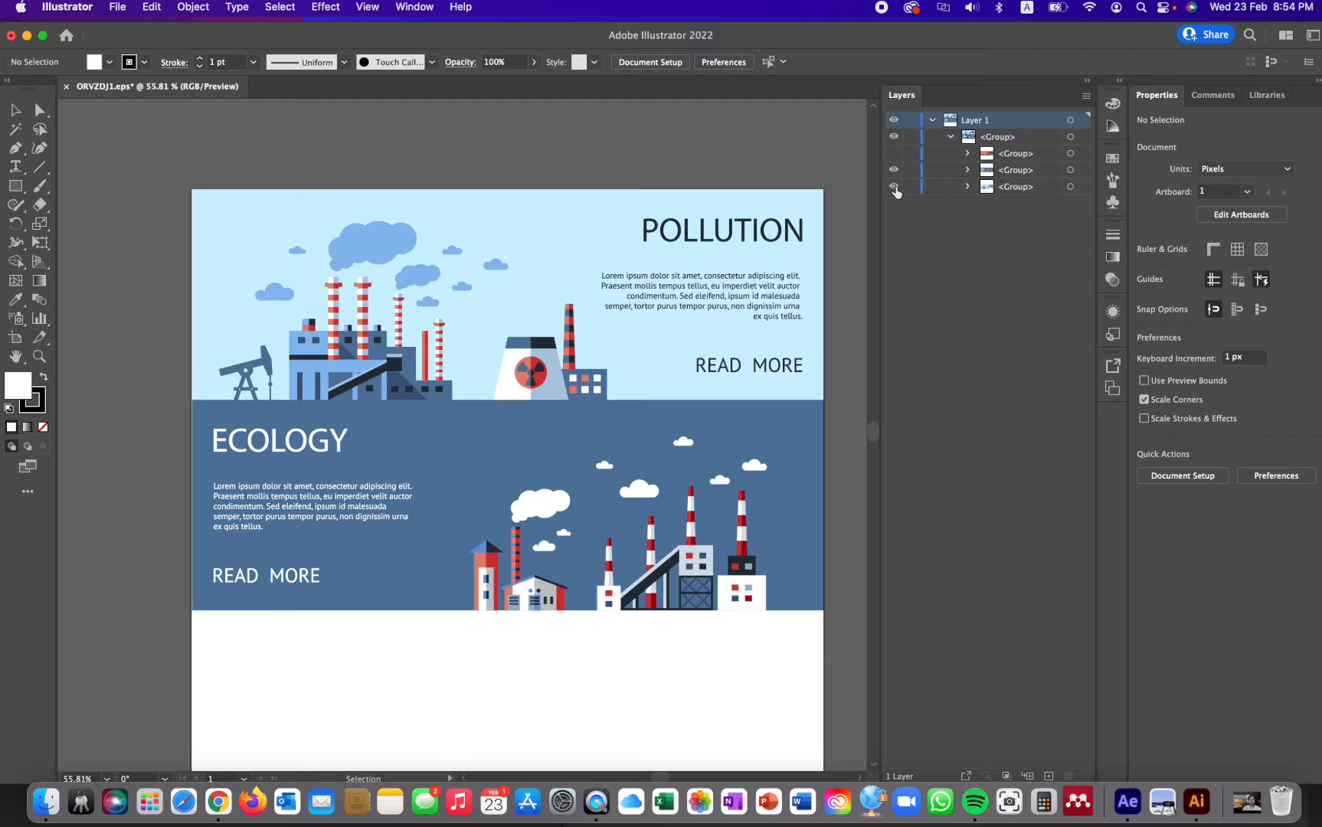
left_click(894, 187)
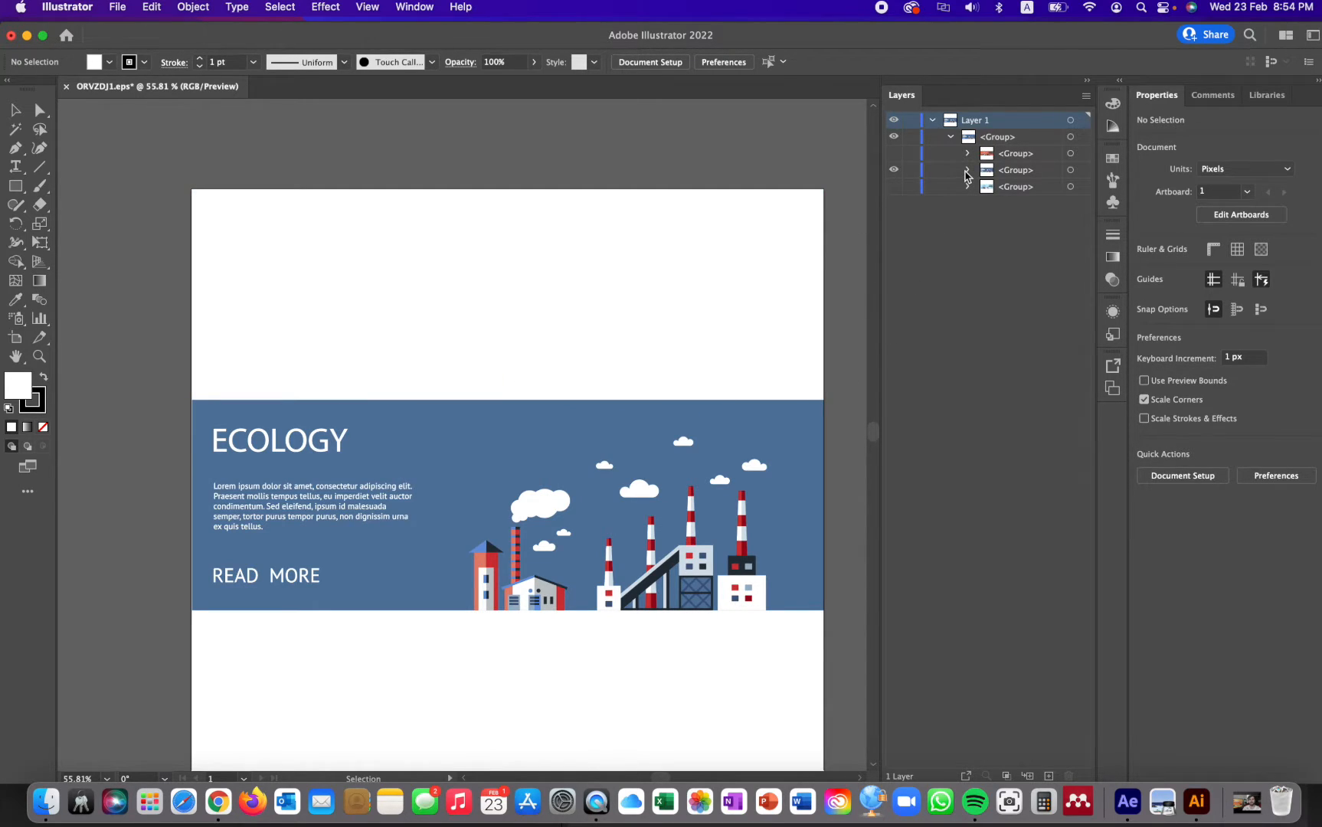
- Expand the Ecology banner group and hide its body text, READ MORE label, ECOLOGY title and blue background
left_click(965, 172)
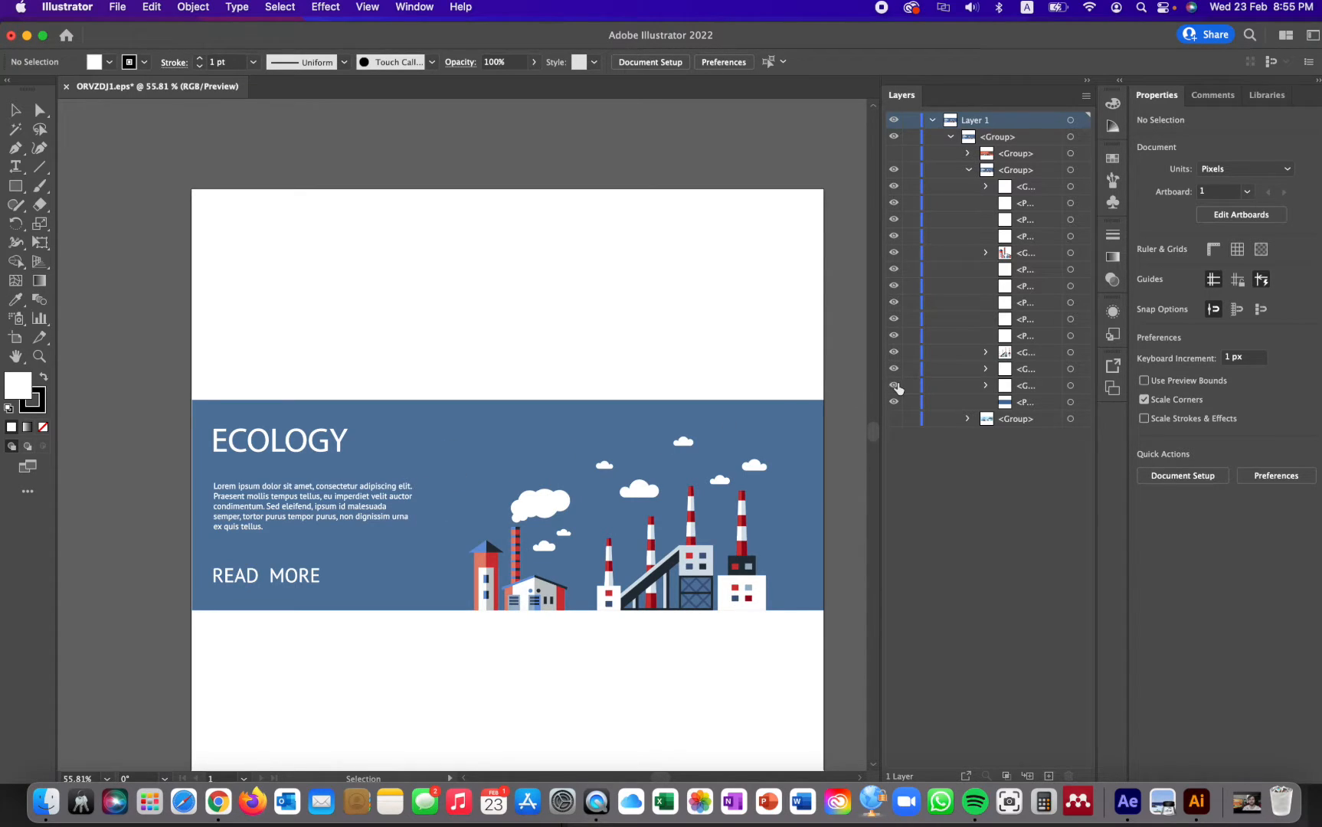
left_click(894, 385)
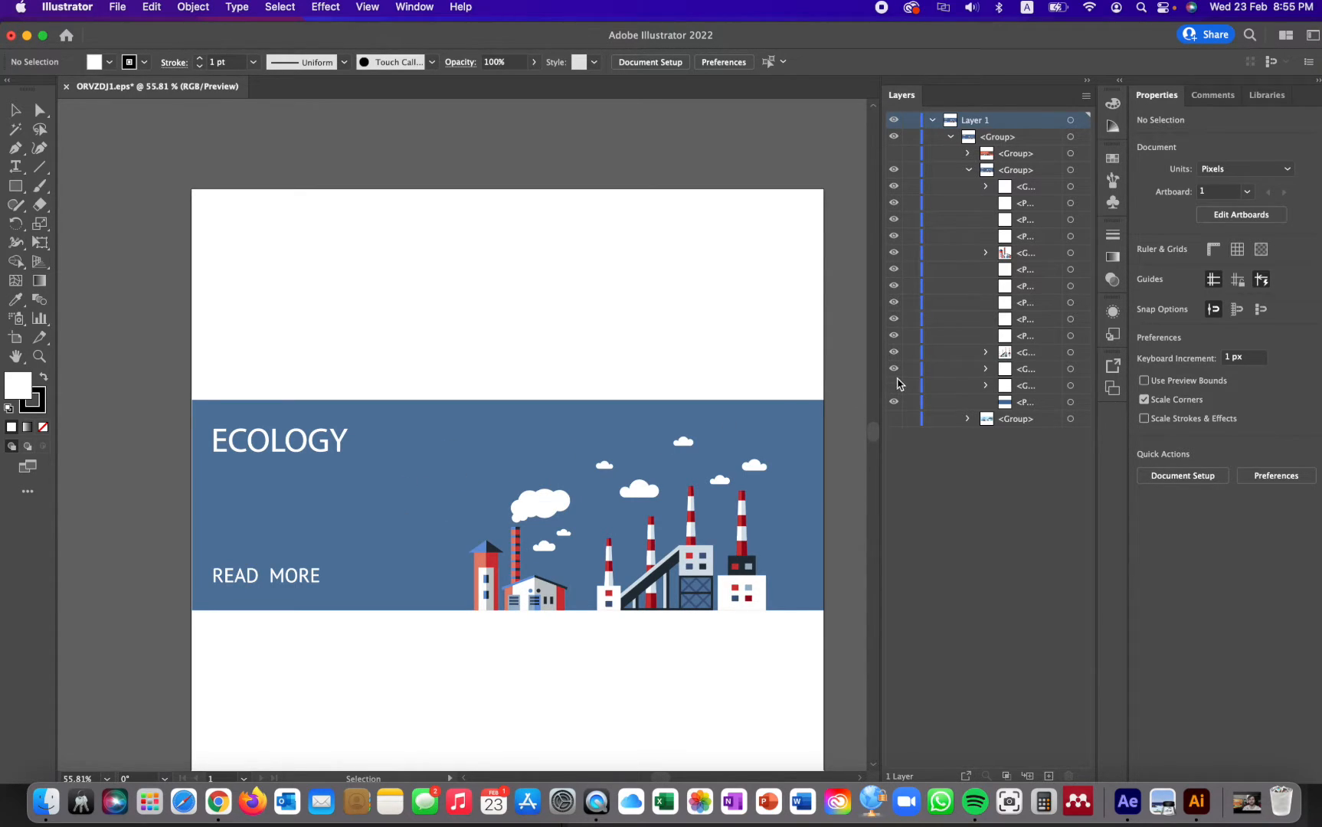
left_click(893, 370)
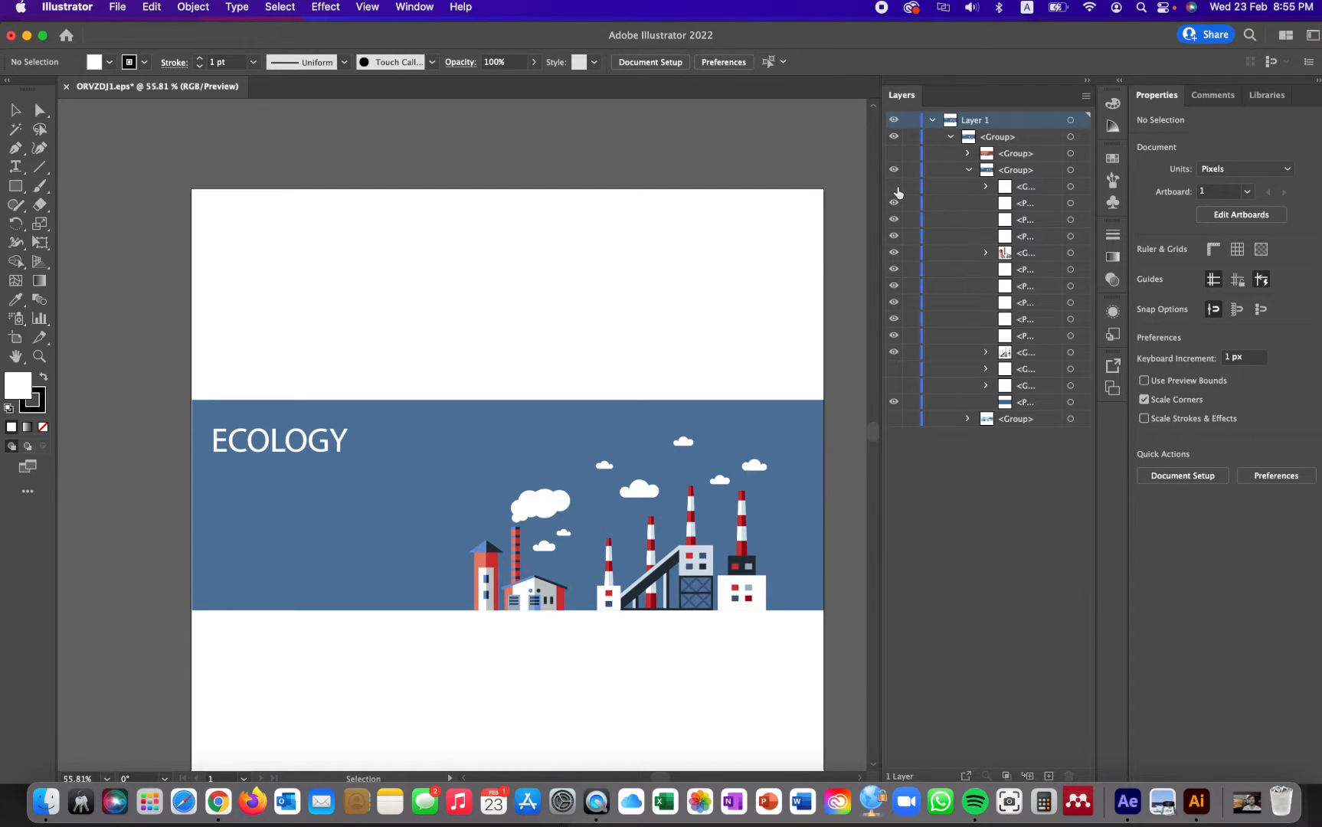
left_click(896, 189)
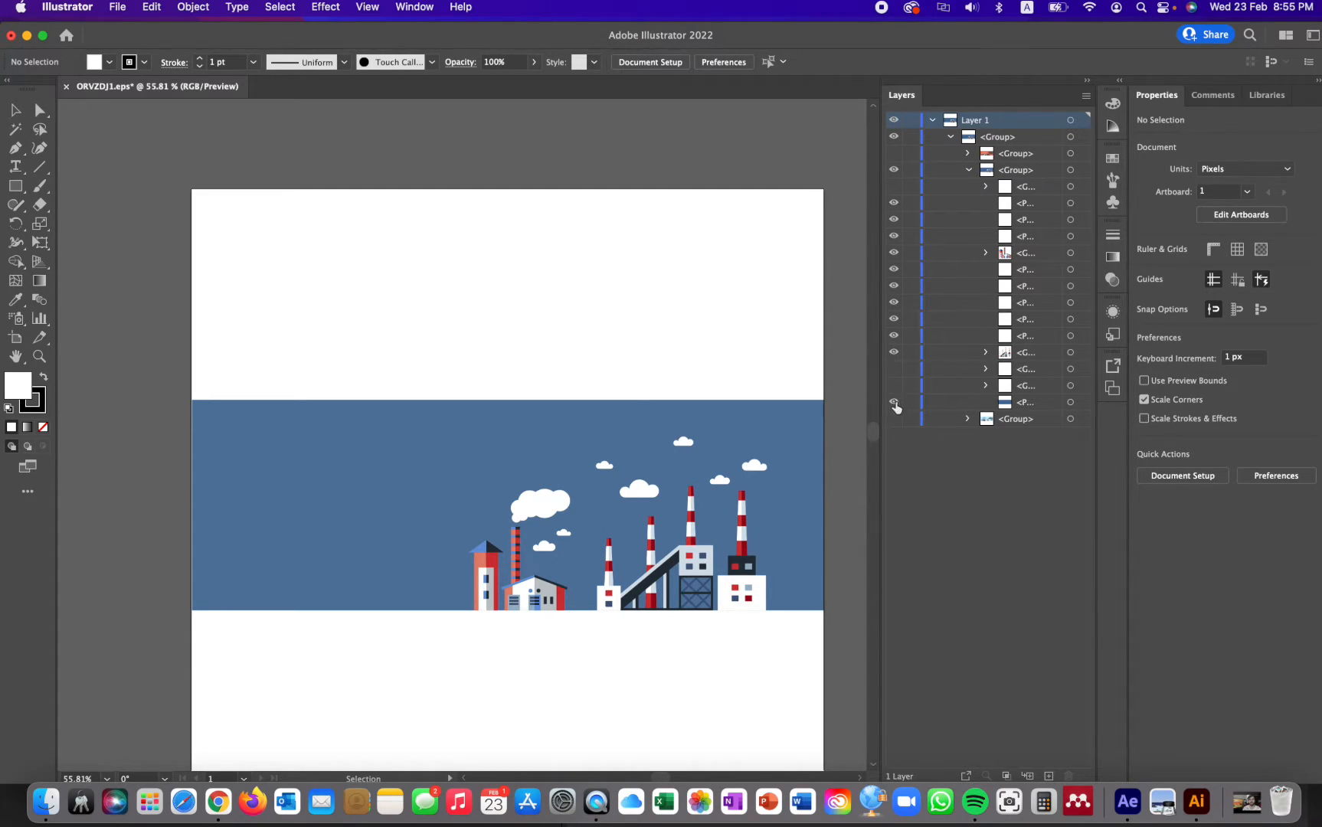
left_click(893, 402)
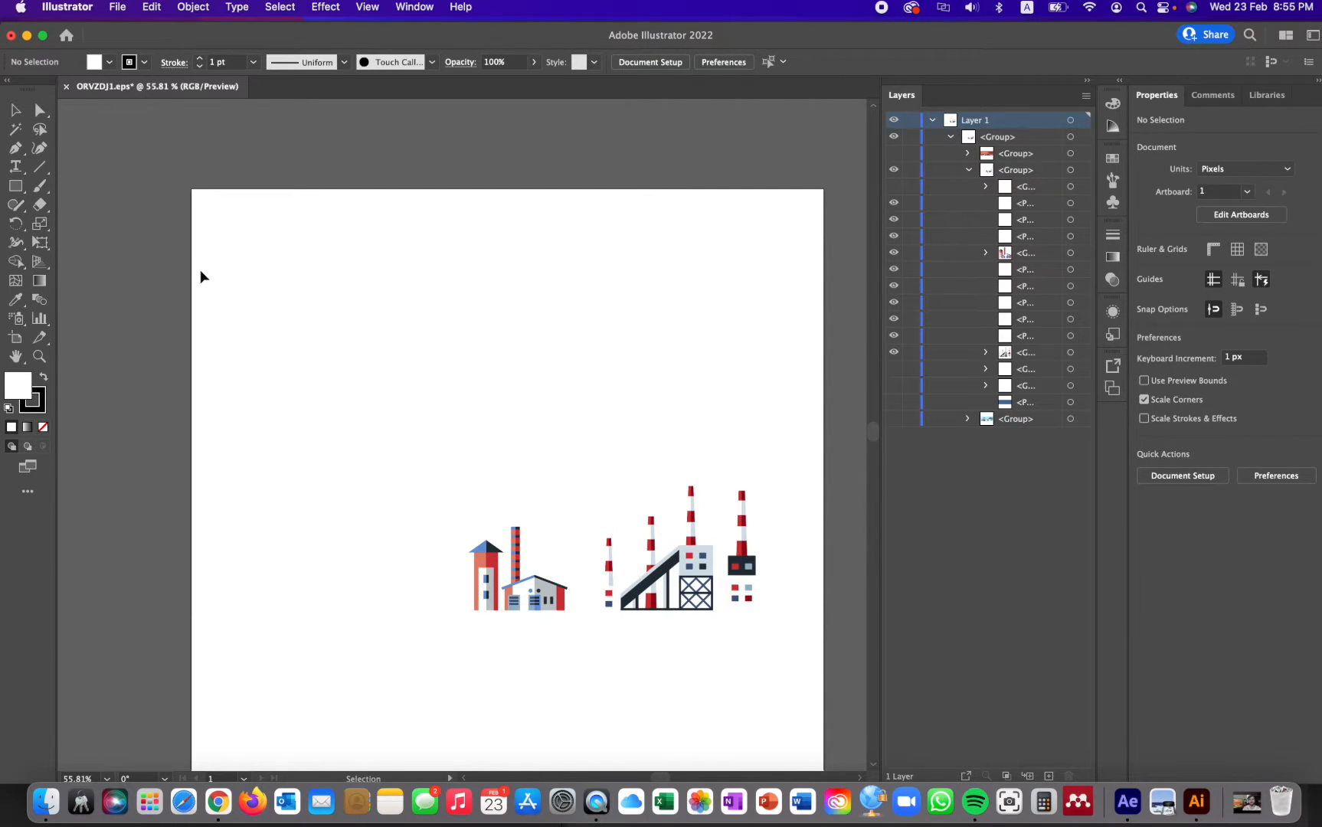
- Select the remaining factory and cloud artwork on the artboard and copy it
left_click_drag(199, 269, 802, 668)
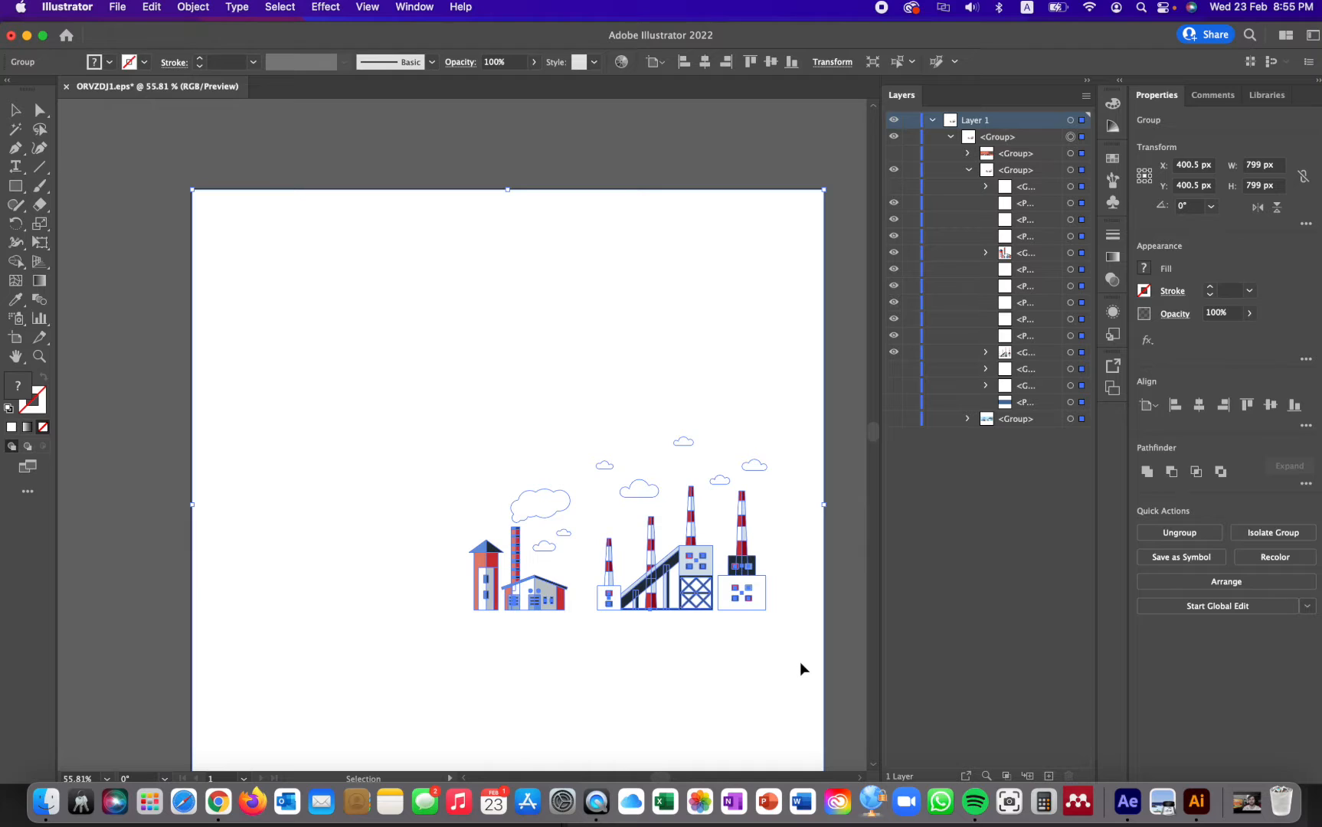
left_click(152, 9)
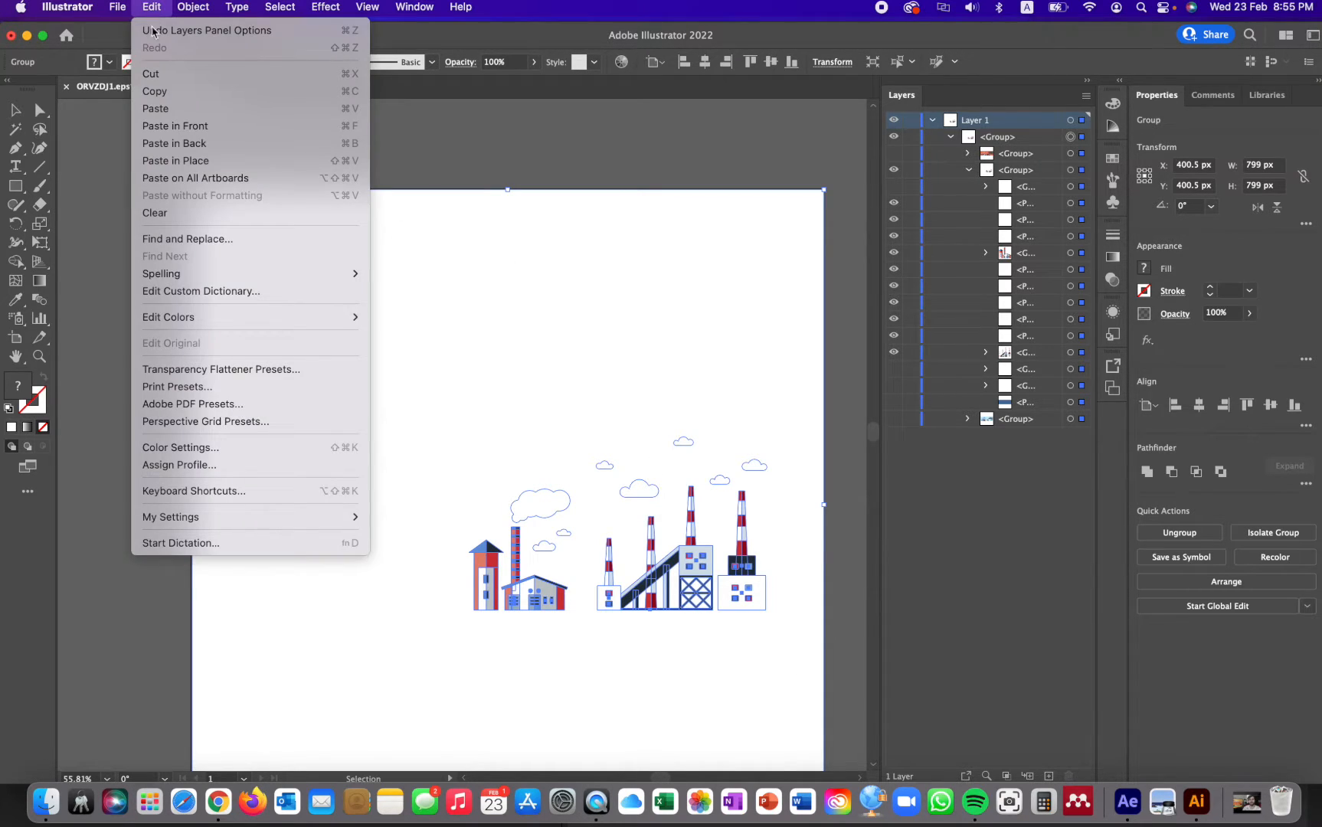
left_click(159, 91)
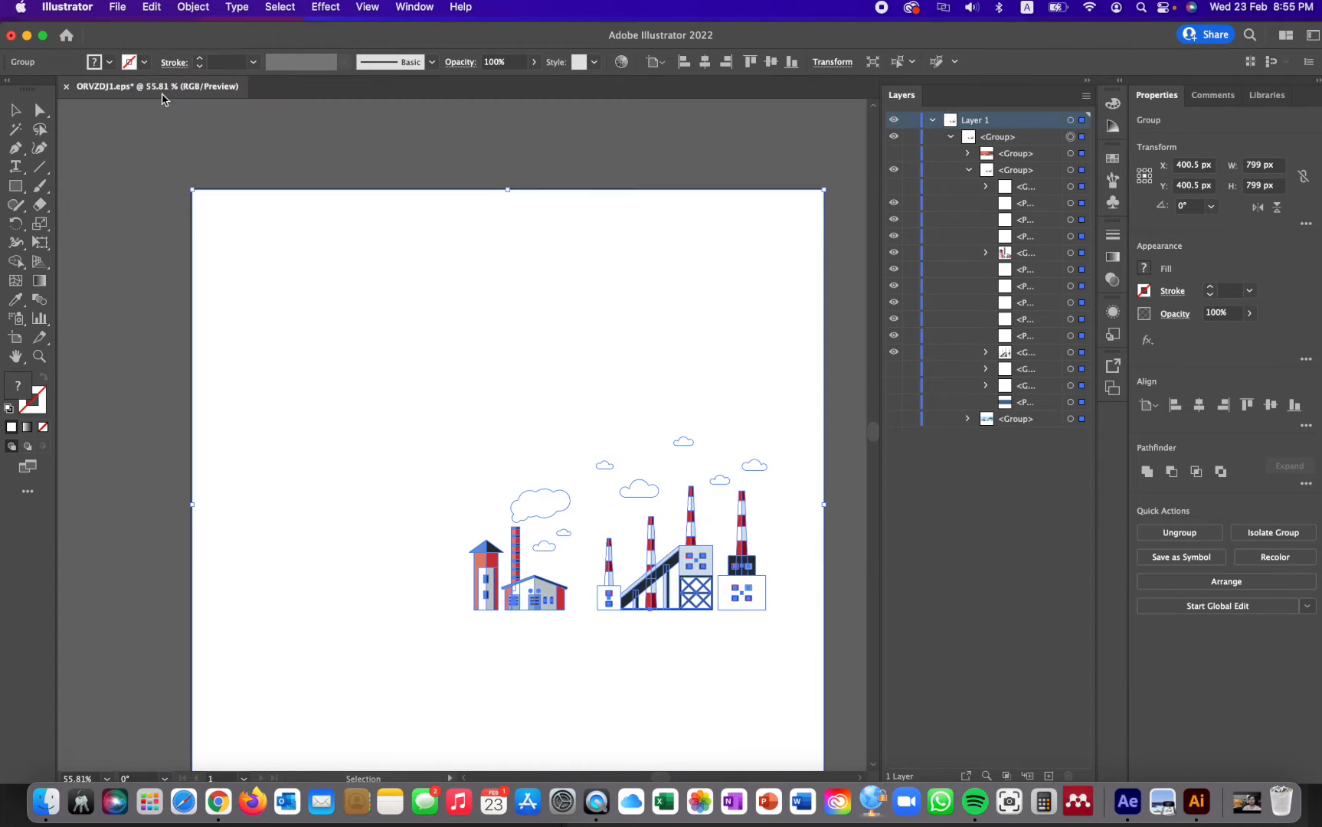
- Create a new landscape document of 1920 x 1080 px and paste the copied factory artwork into it
left_click(116, 9)
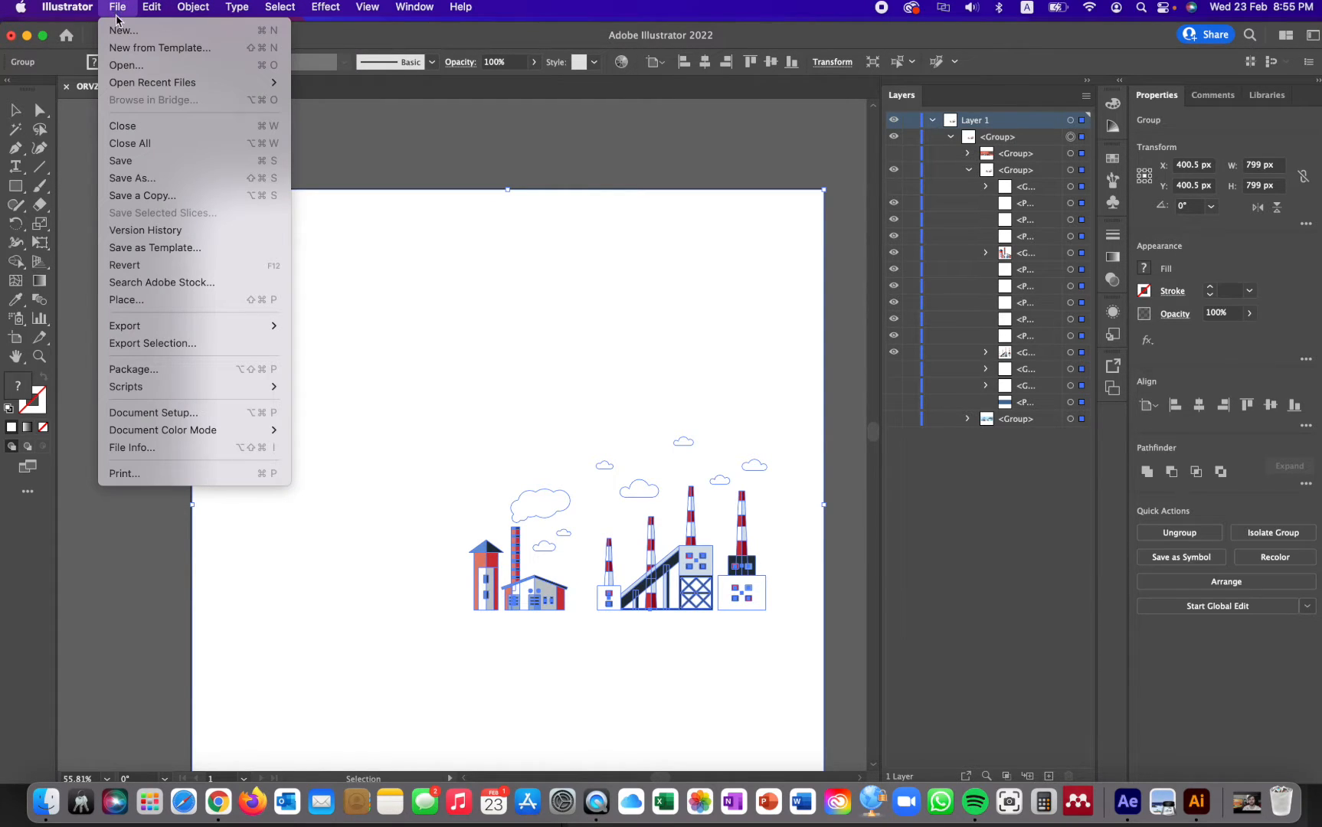
left_click(119, 31)
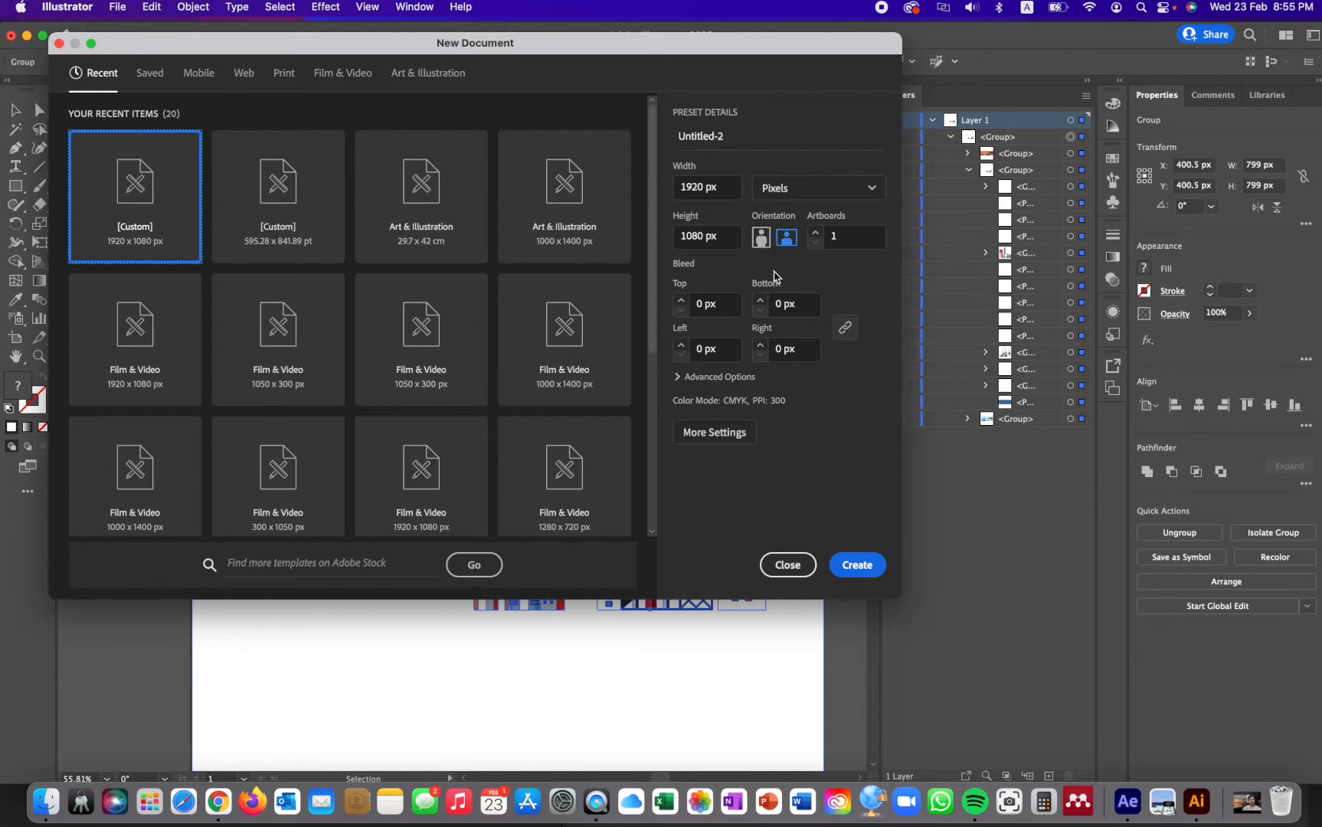
left_click(856, 567)
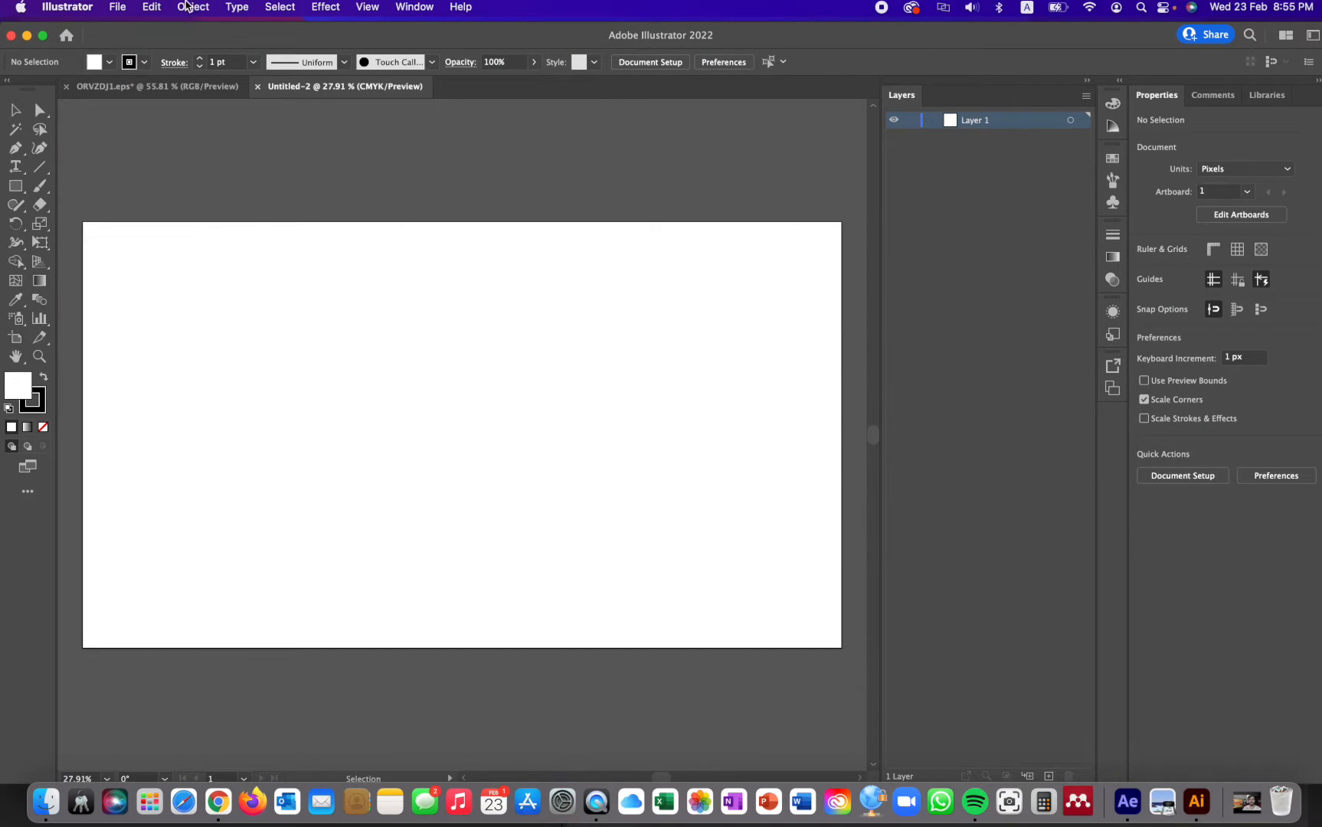
left_click(150, 10)
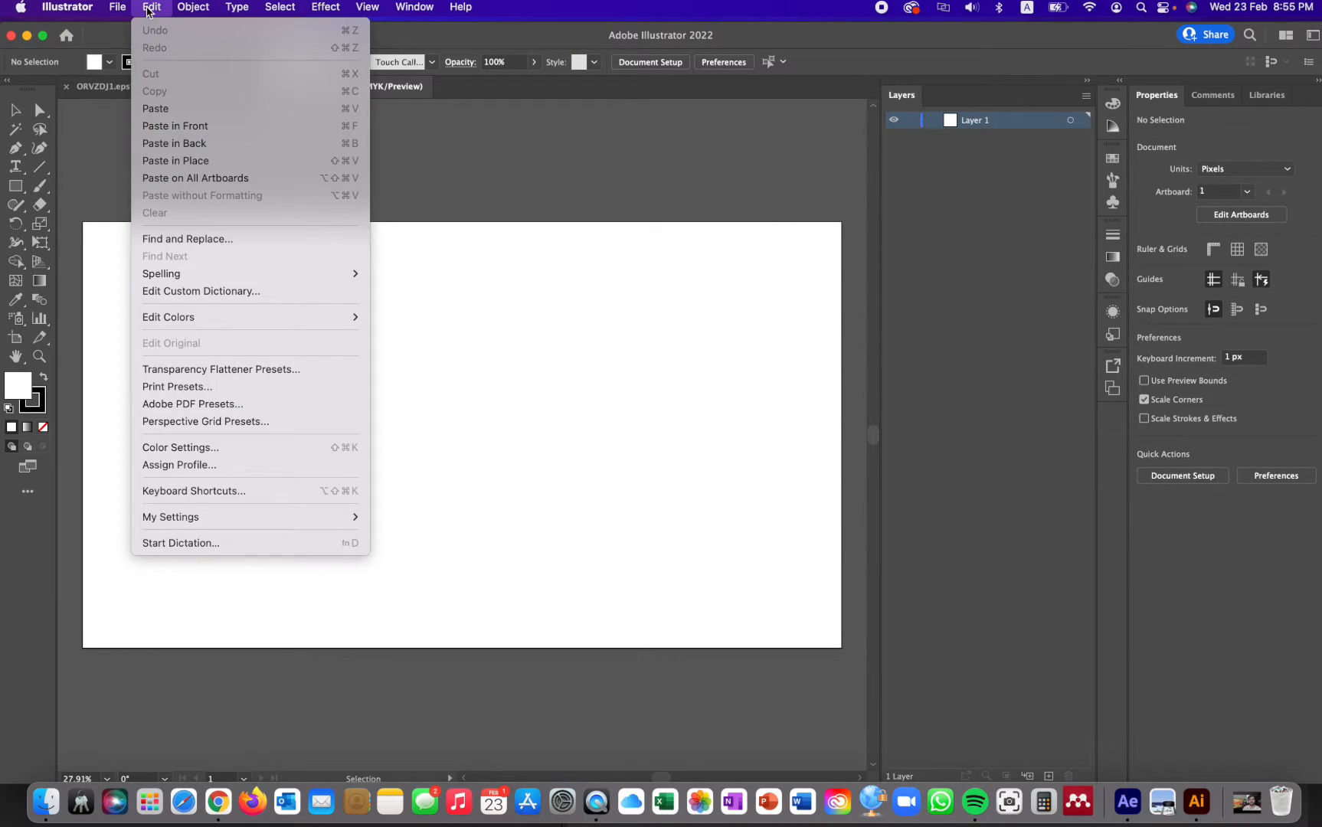
left_click(165, 115)
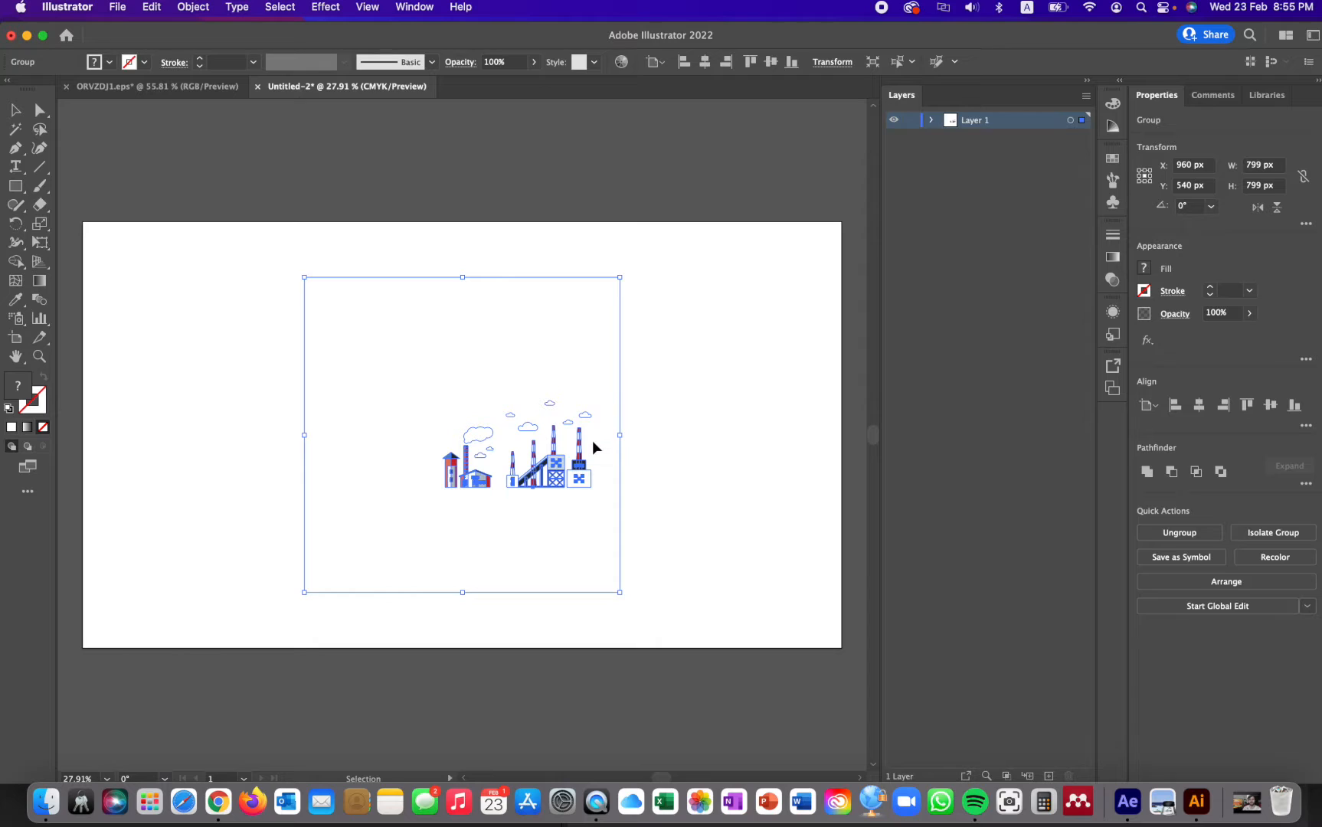
- Scale up the pasted factory artwork proportionally to about 2579 px wide and high
key("super+minus")
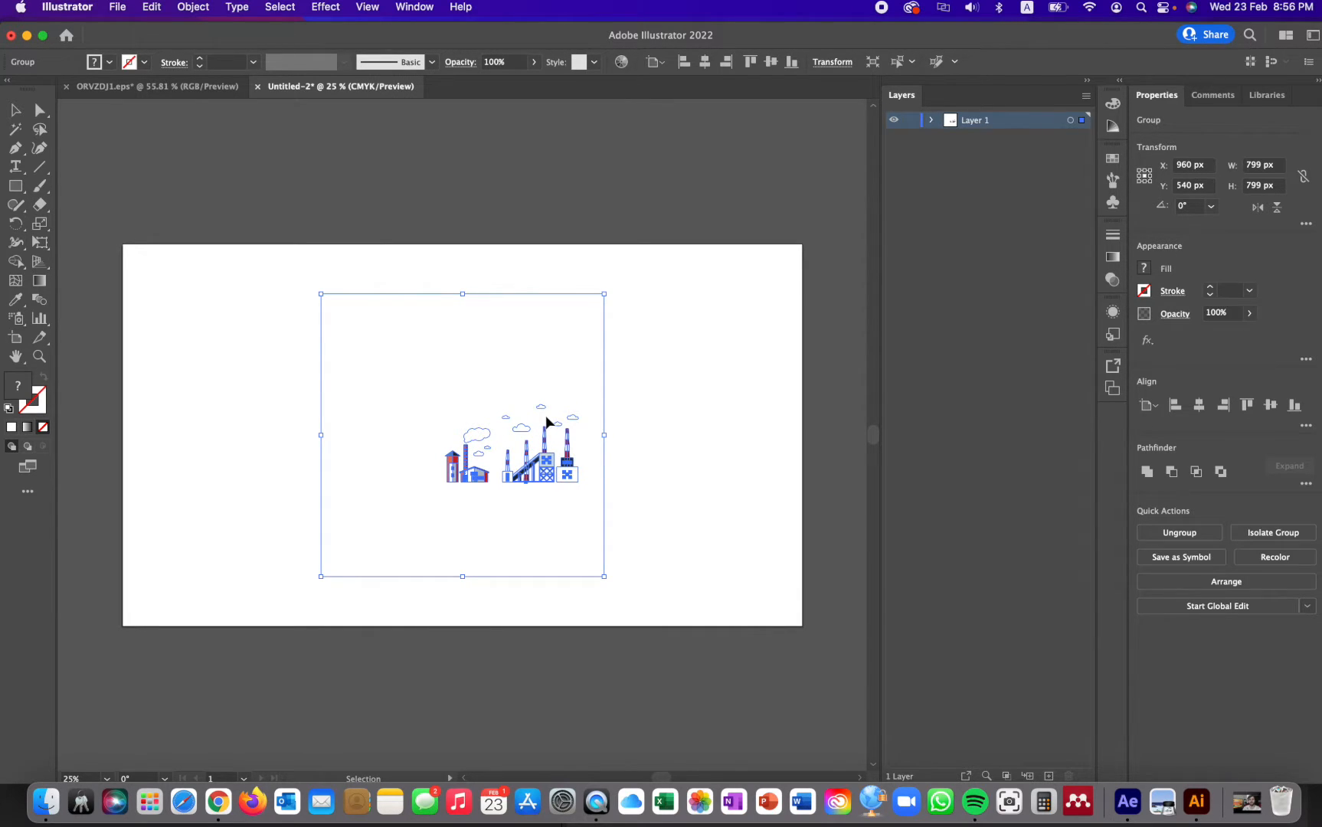
left_click_drag(462, 294, 462, 219)
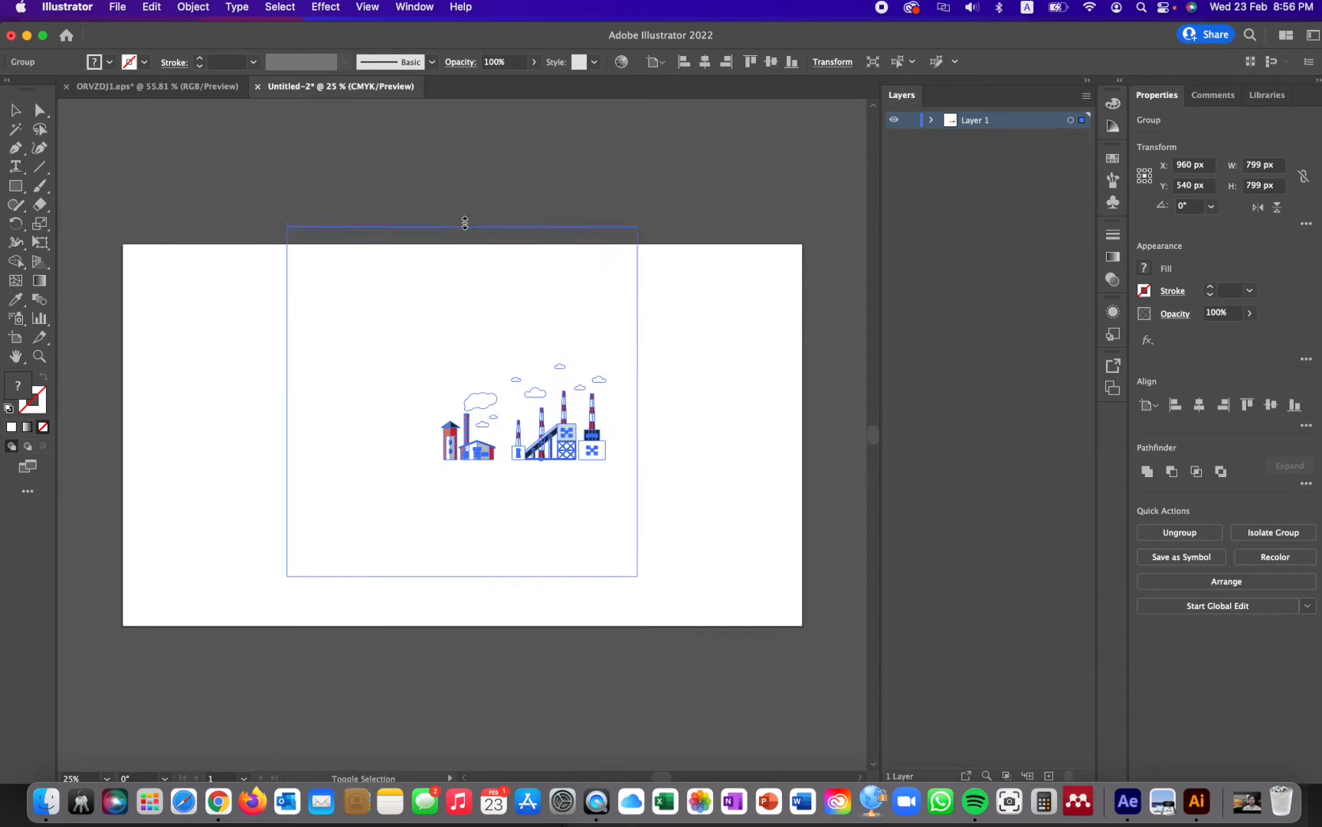
left_click_drag(466, 576, 475, 733)
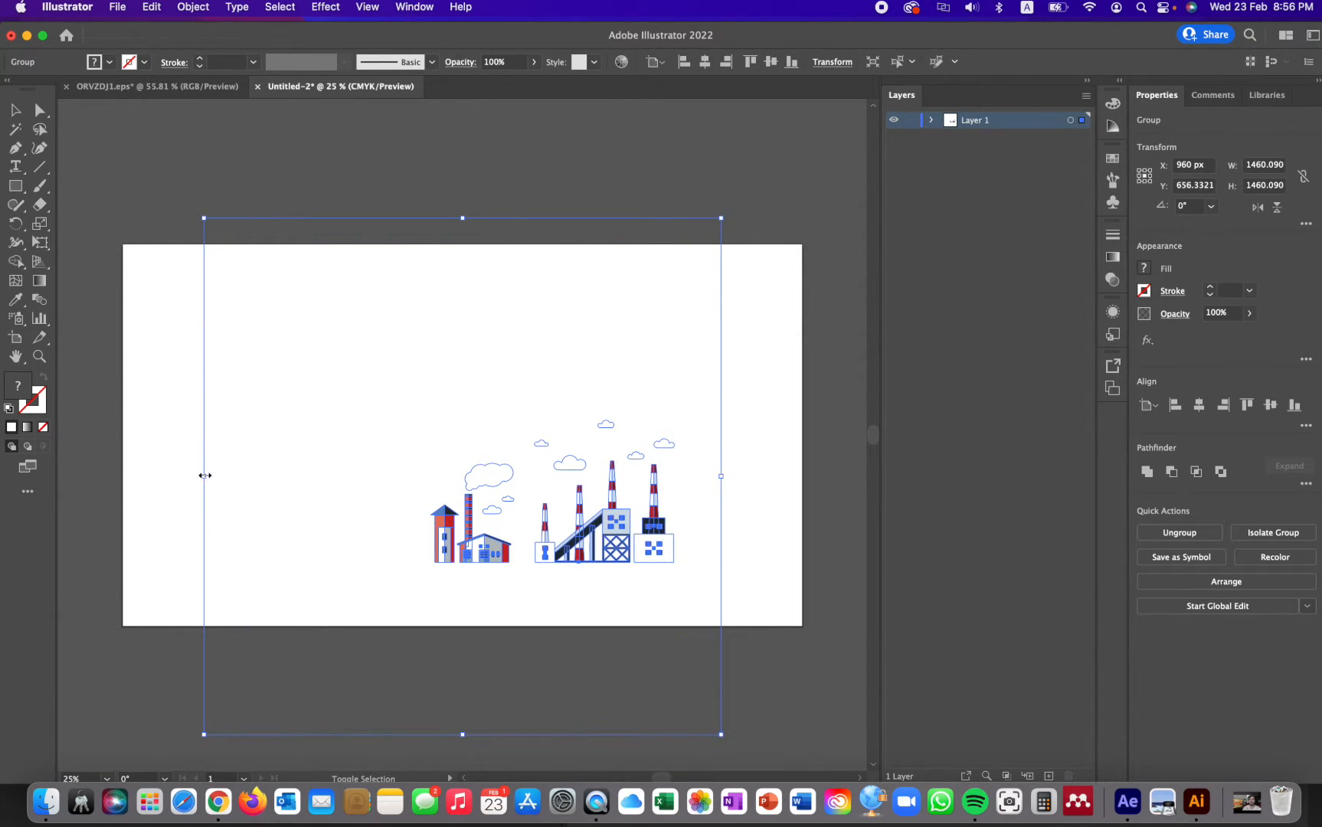
left_click_drag(205, 476, 96, 476)
key("super+minus")
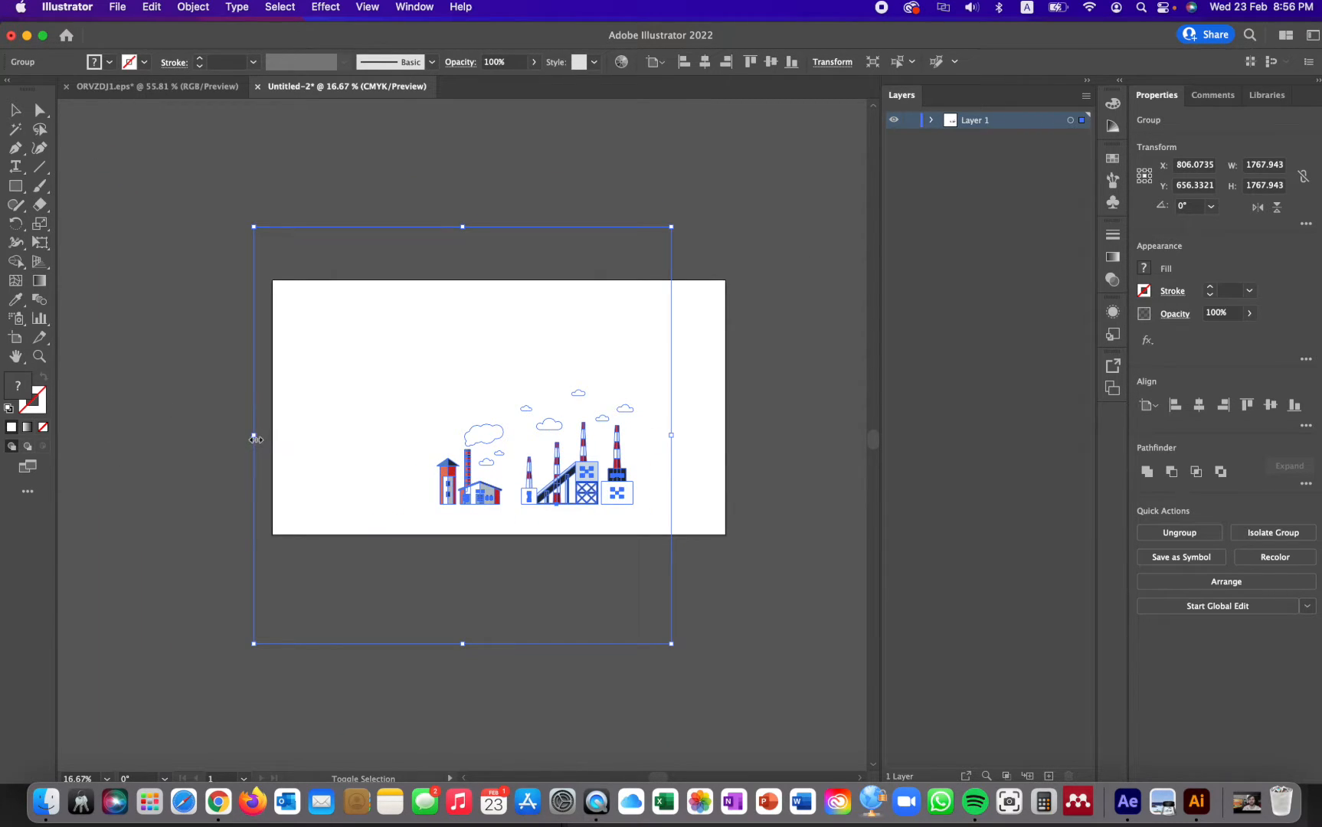
left_click_drag(256, 439, 145, 444)
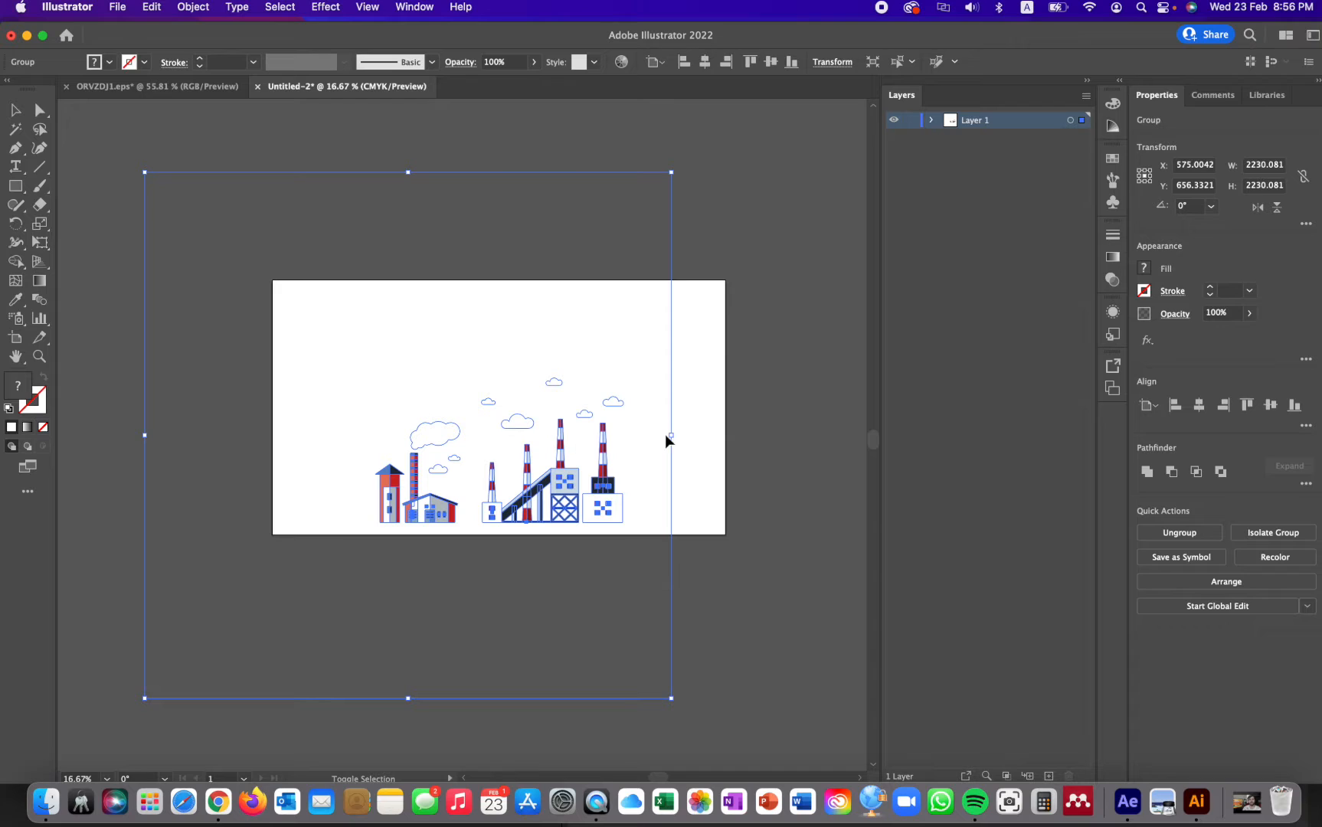
left_click_drag(672, 435, 753, 436)
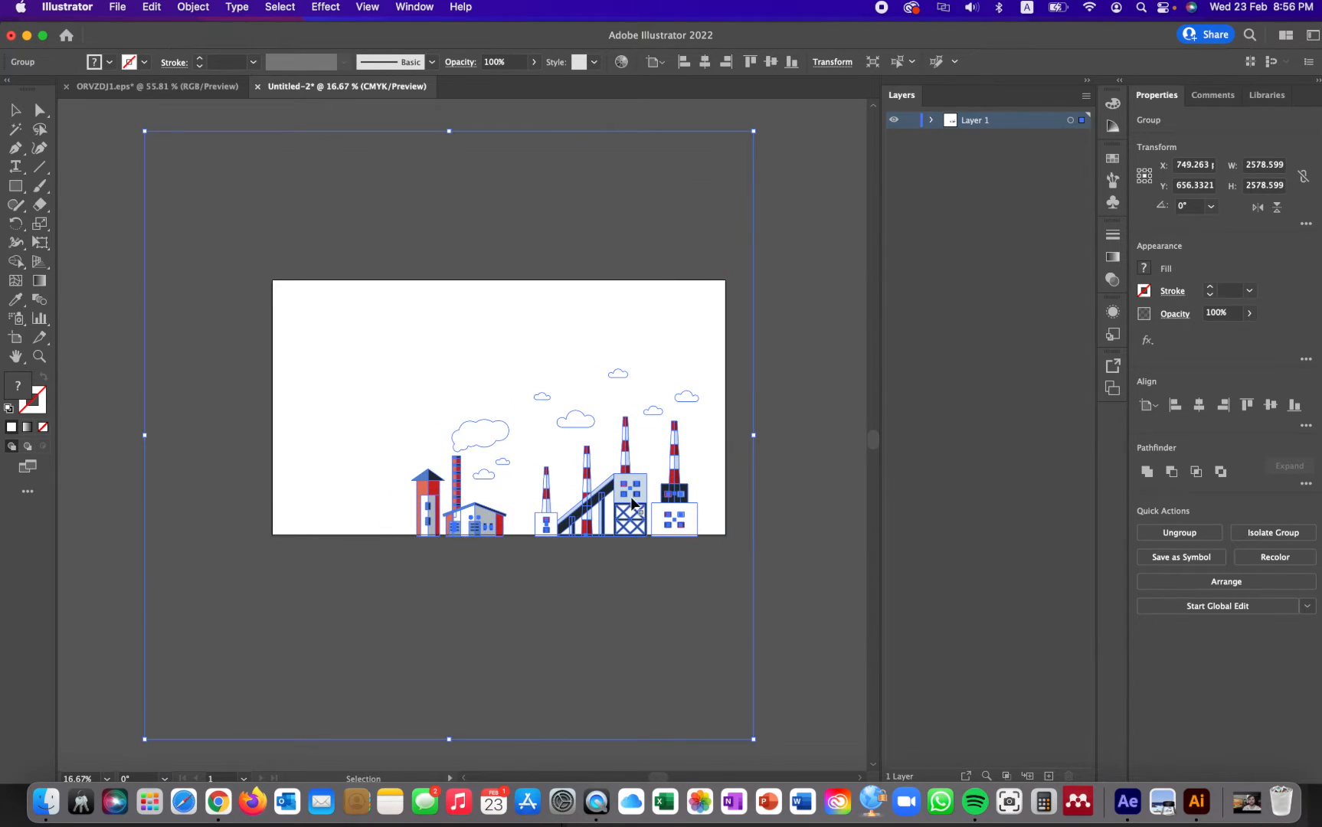
- Enlarge the factory artwork proportionally to about 3239 px and position it so all buildings and clouds sit inside the artboard
left_click_drag(610, 483, 576, 470)
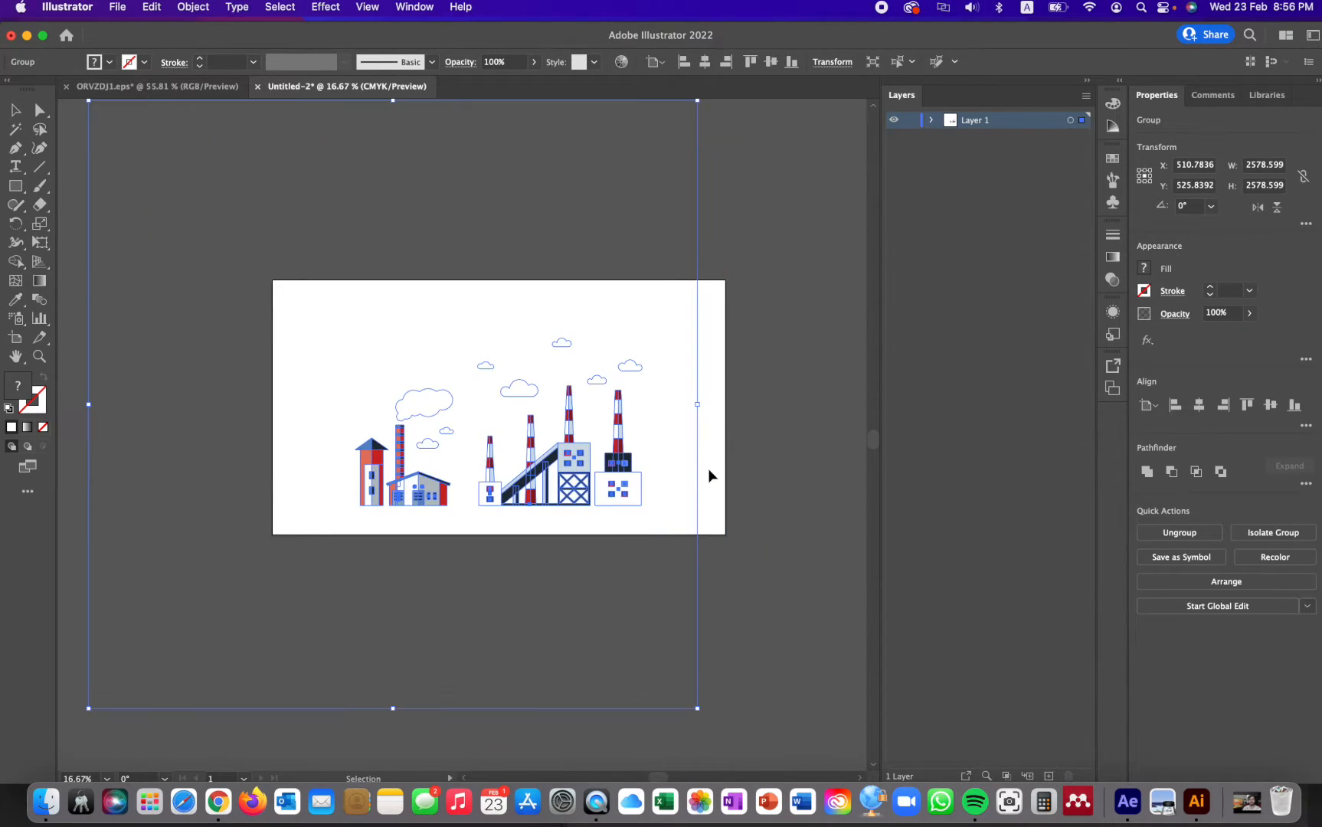
left_click_drag(697, 407, 752, 406)
scroll(392, 451, "down", 1)
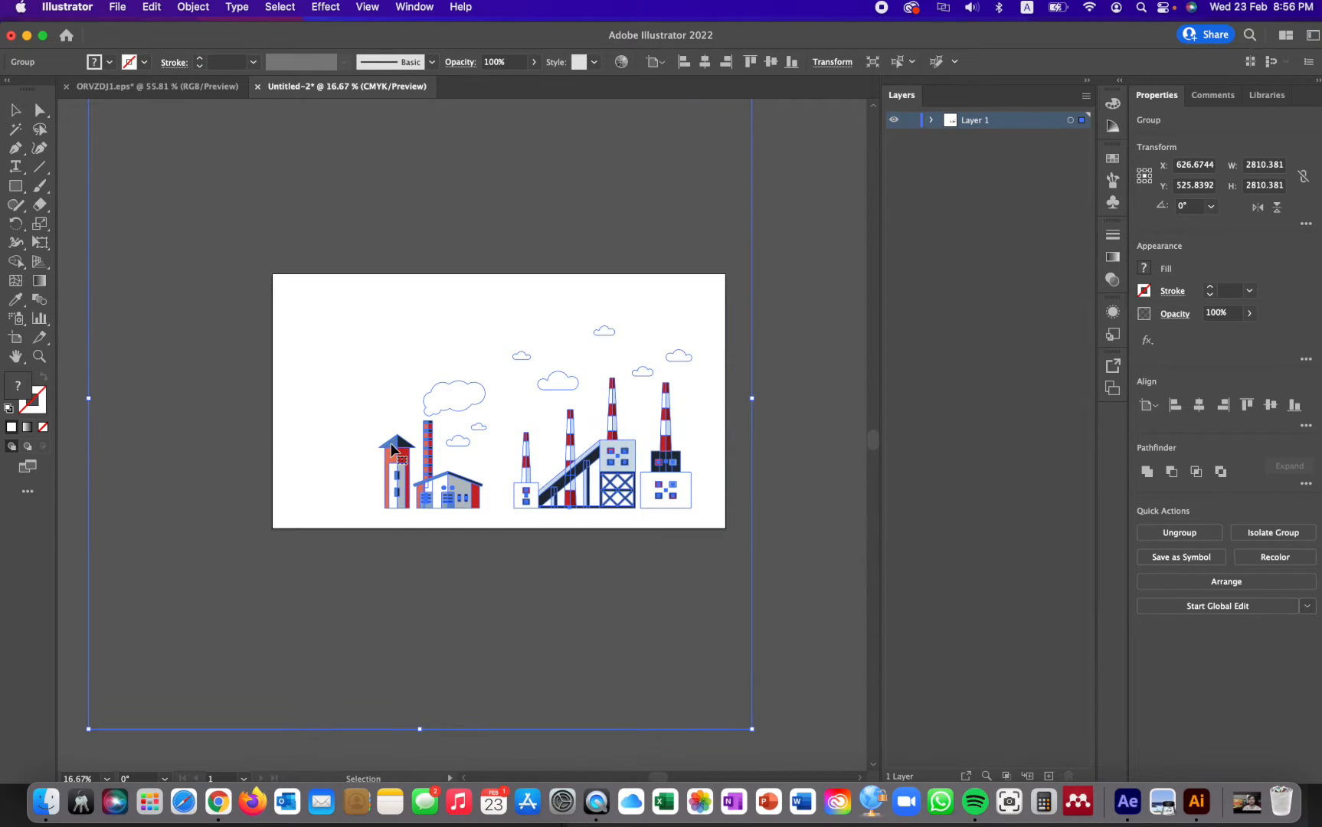
key("super+minus")
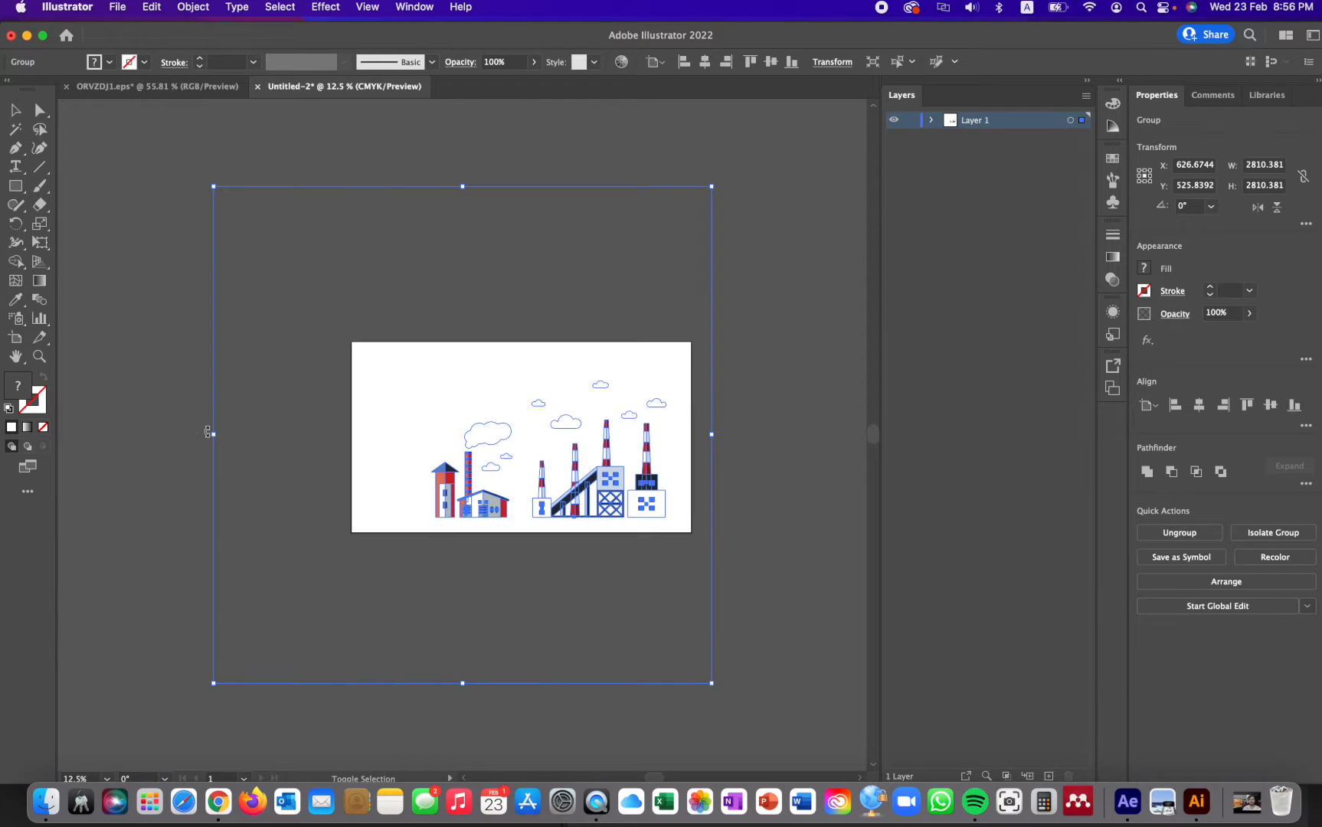
left_click_drag(213, 434, 138, 433)
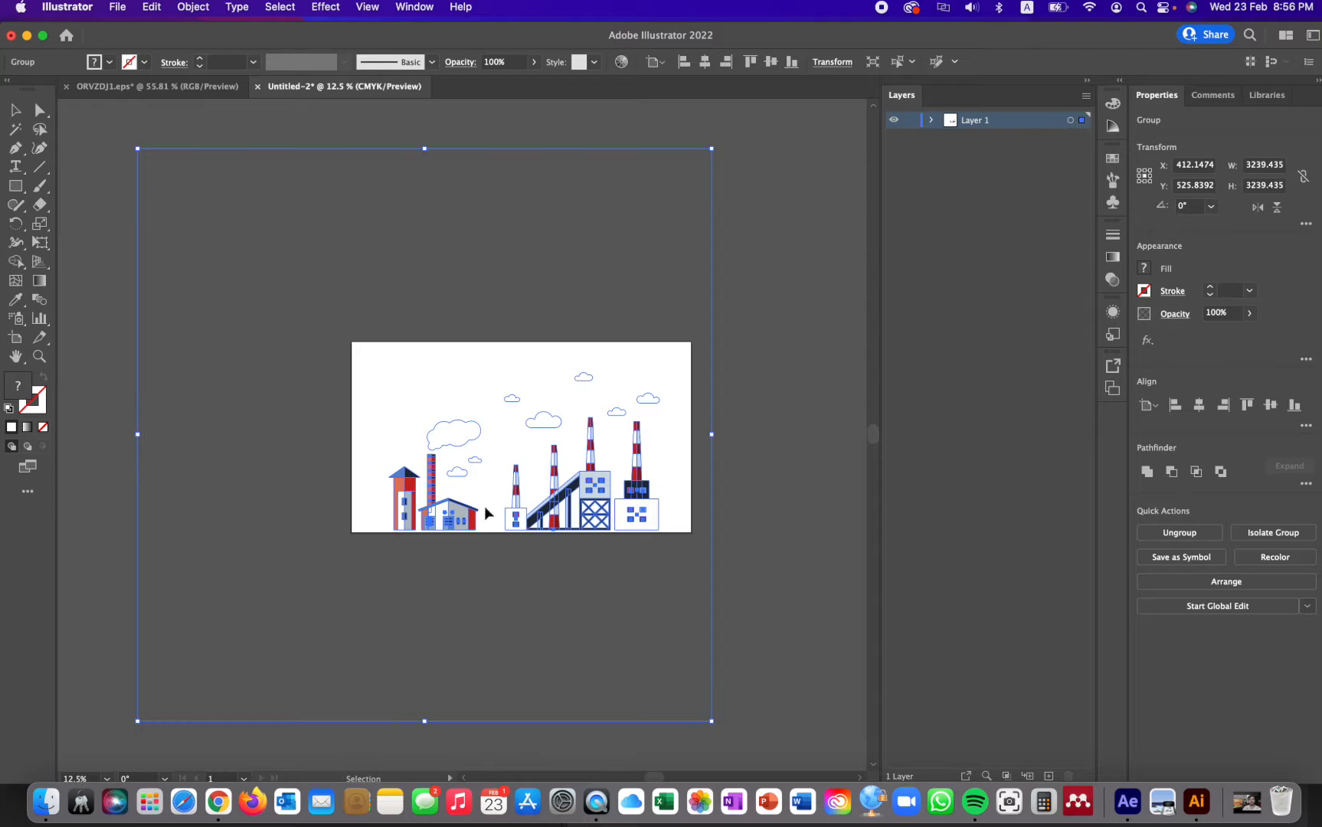
left_click_drag(589, 501, 600, 483)
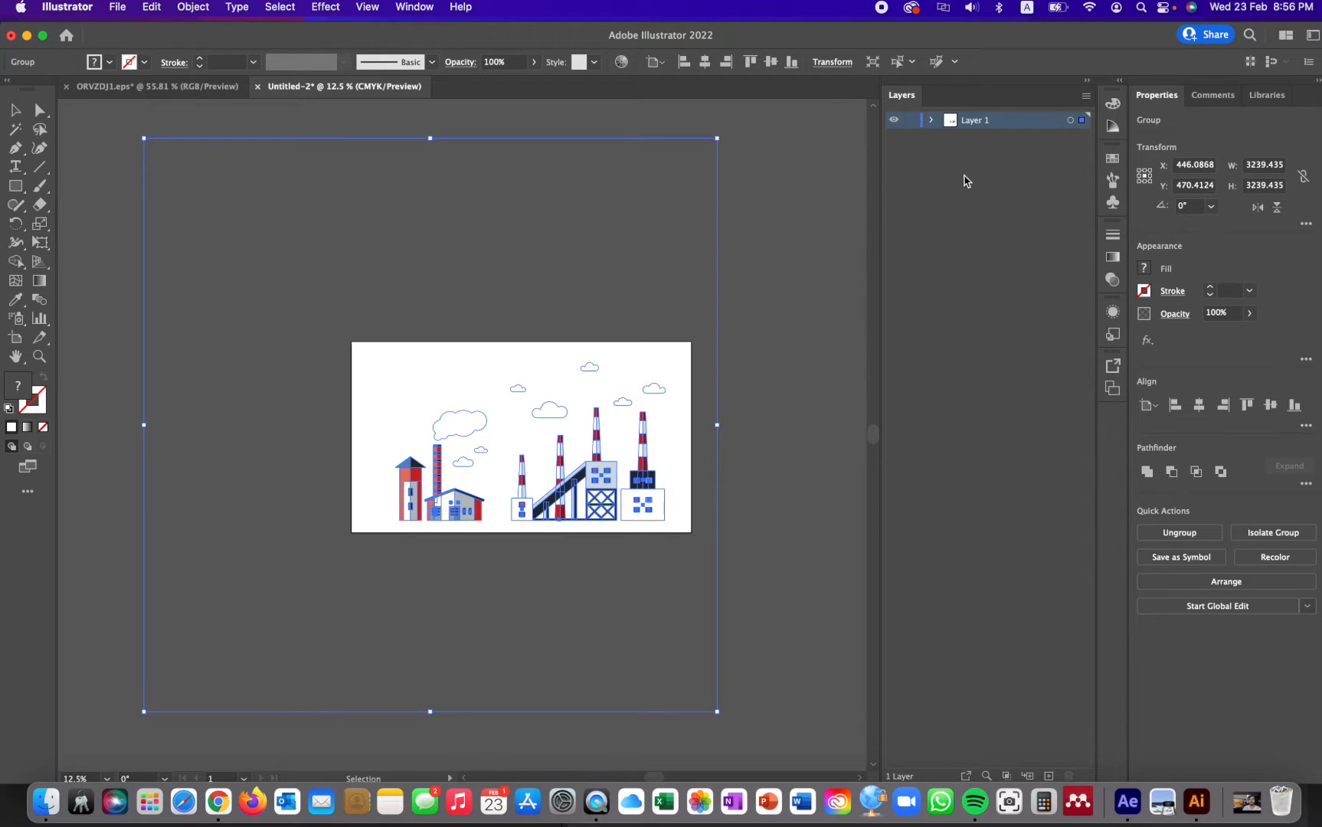
- Expand Layer 1 to show its contents and create eleven new empty layers above it, up to Layer 12
left_click(962, 158)
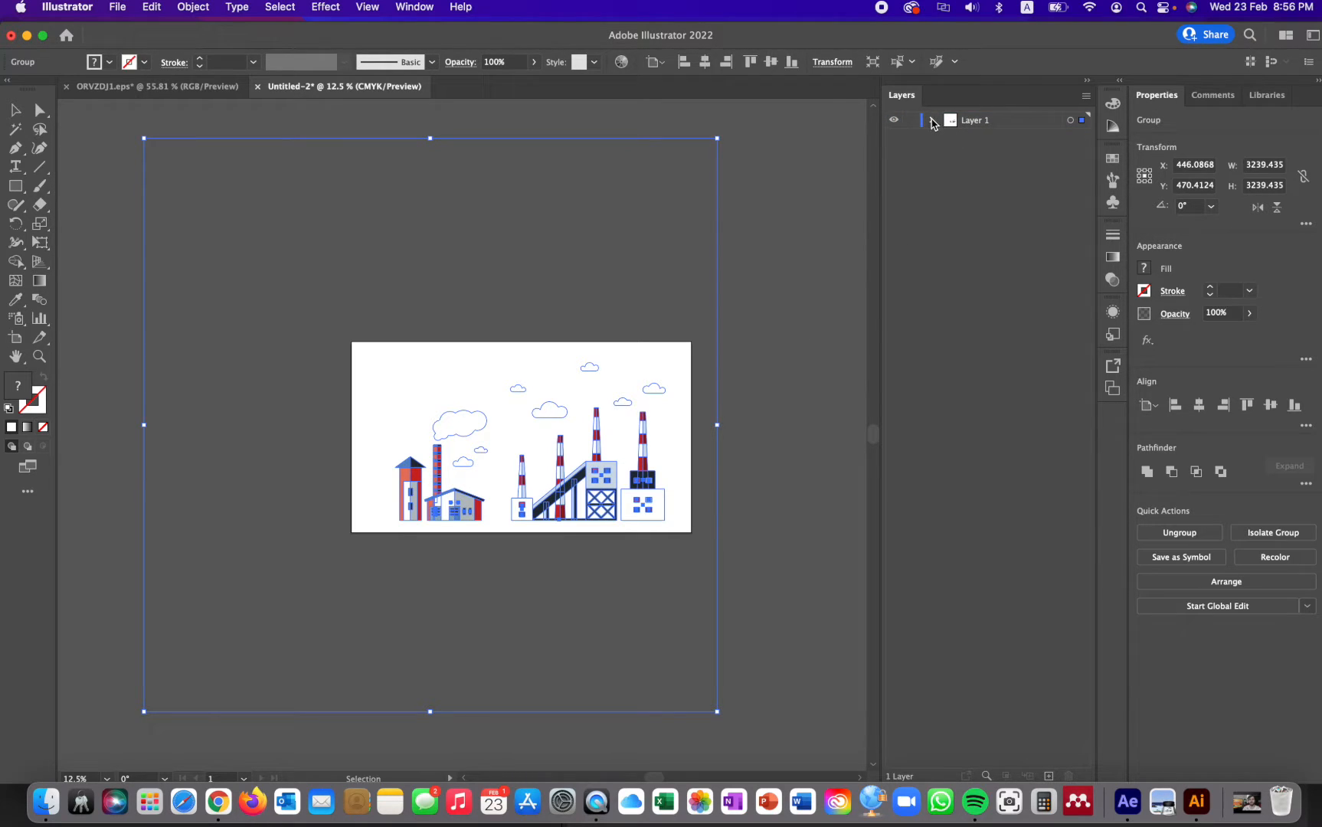
left_click(933, 121)
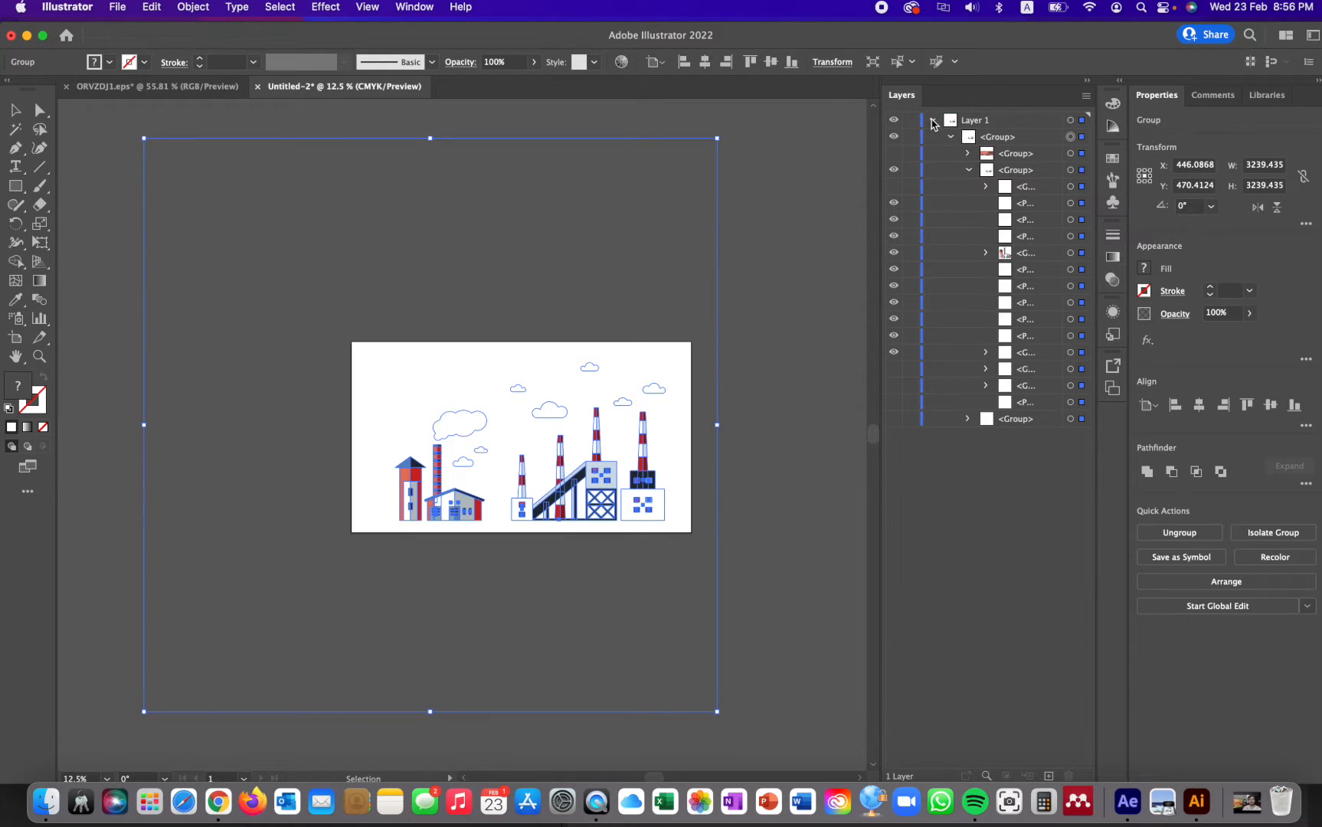
left_click(972, 122)
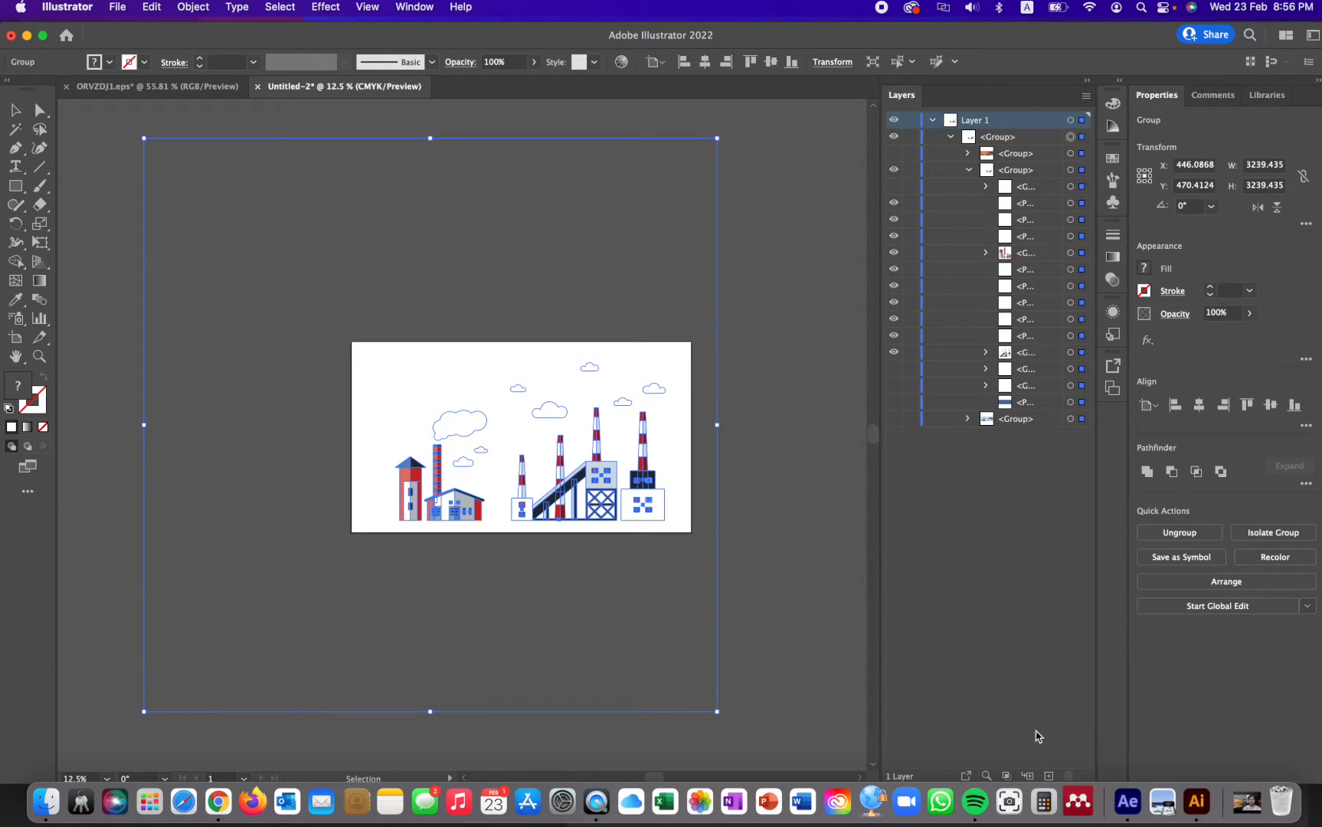
left_click(1049, 776)
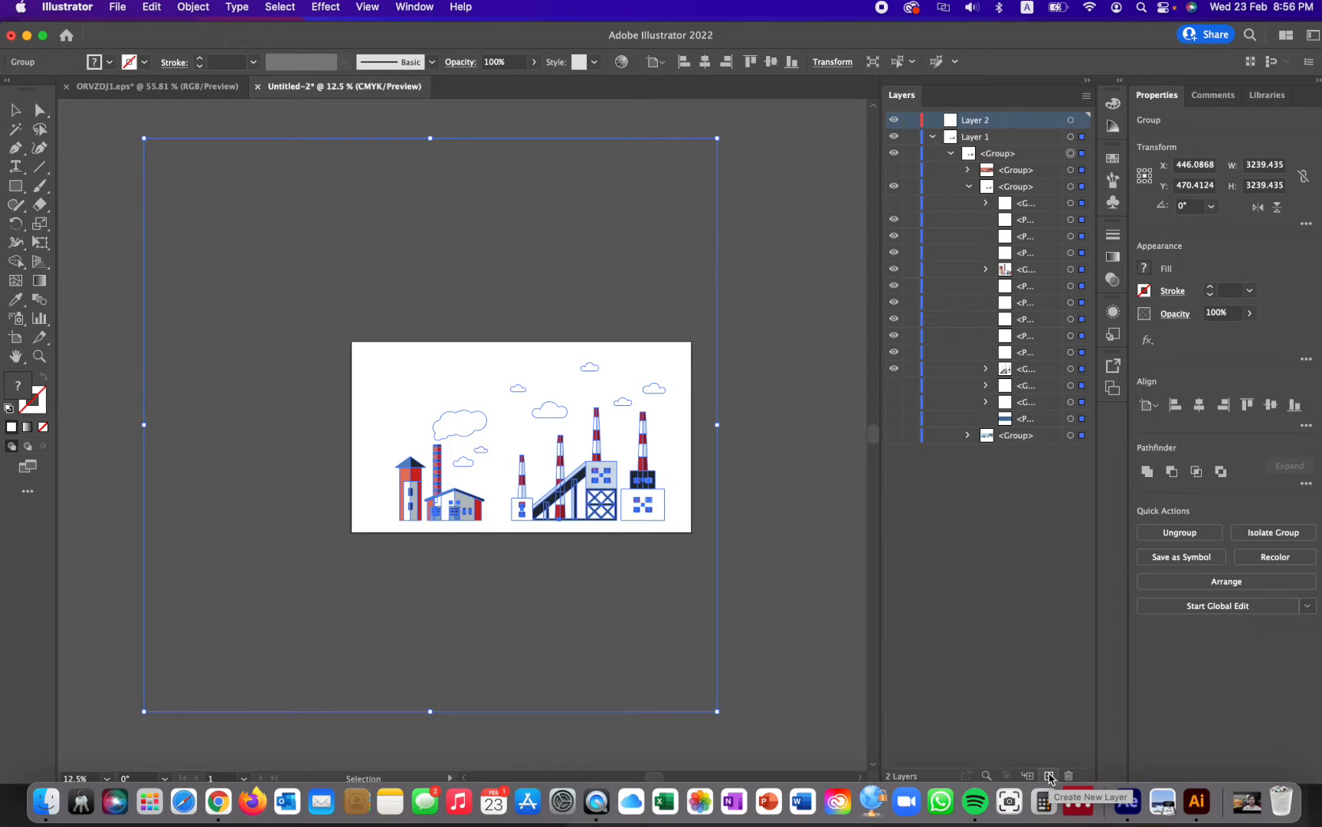
left_click(1049, 775)
left_click(1049, 775)
left_click(1049, 776)
left_click(1049, 776)
left_click(1049, 776)
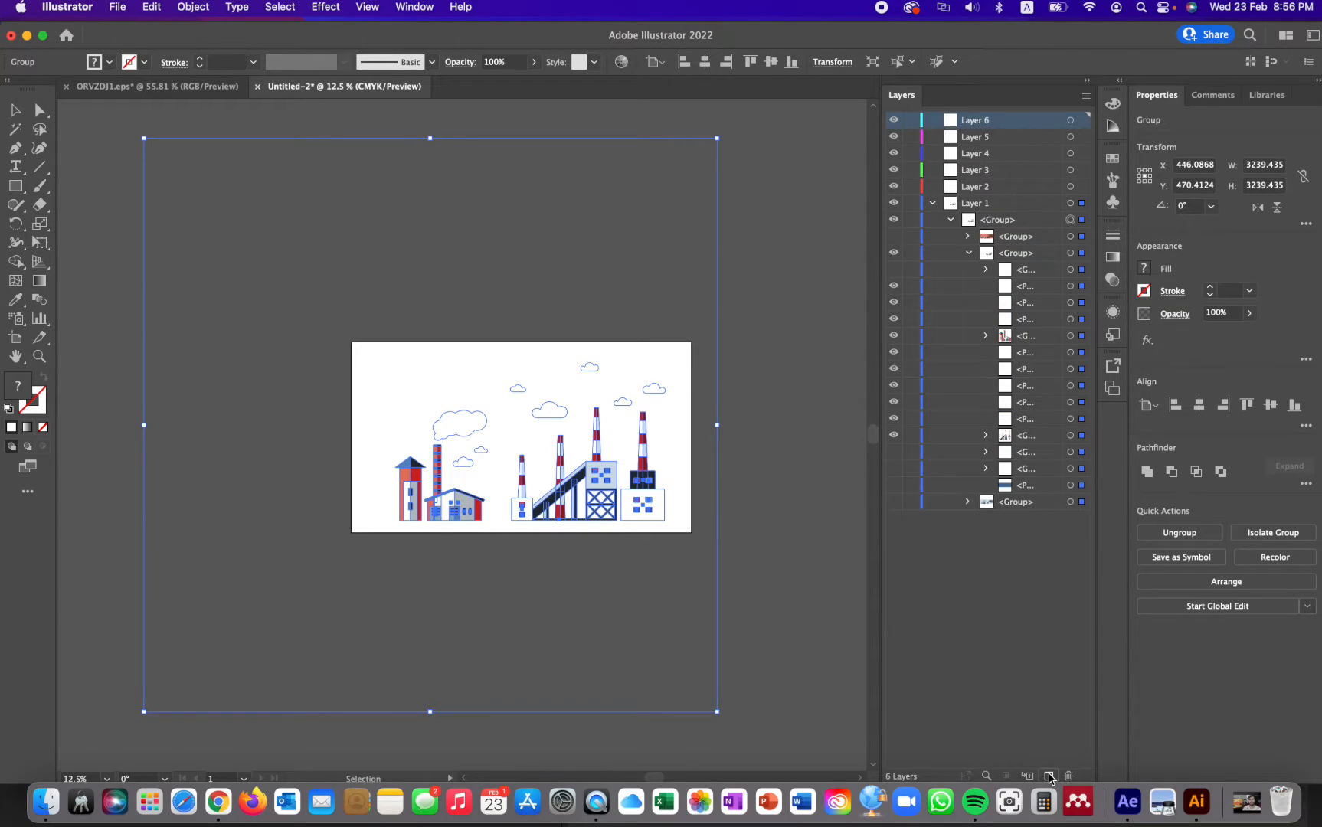
left_click(1049, 776)
left_click(1049, 776)
left_click(1049, 776)
left_click(1049, 775)
left_click(1050, 776)
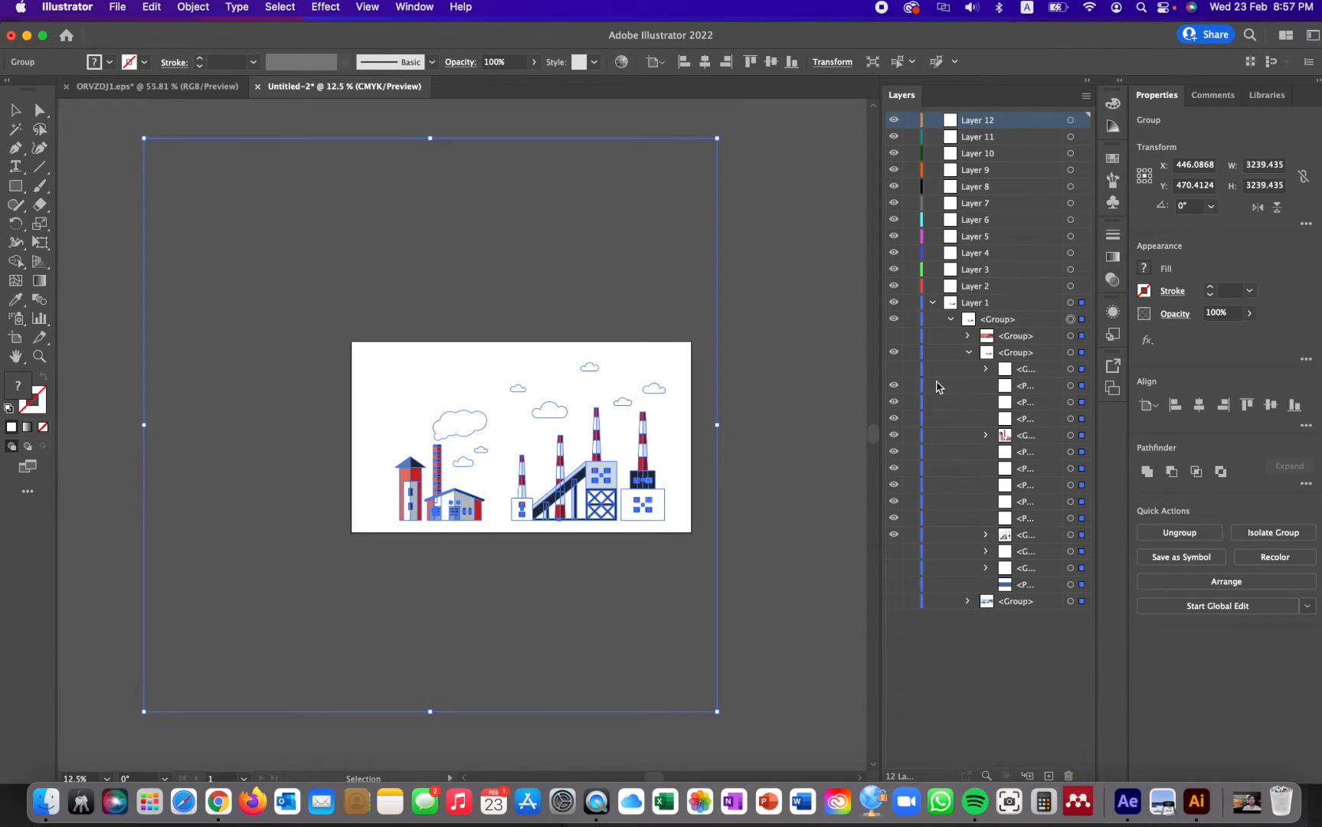
- Move the two small clouds above the red-roofed building to Layers 2 and 3, and the large smoke cloud to Layer 4
left_click(1029, 387)
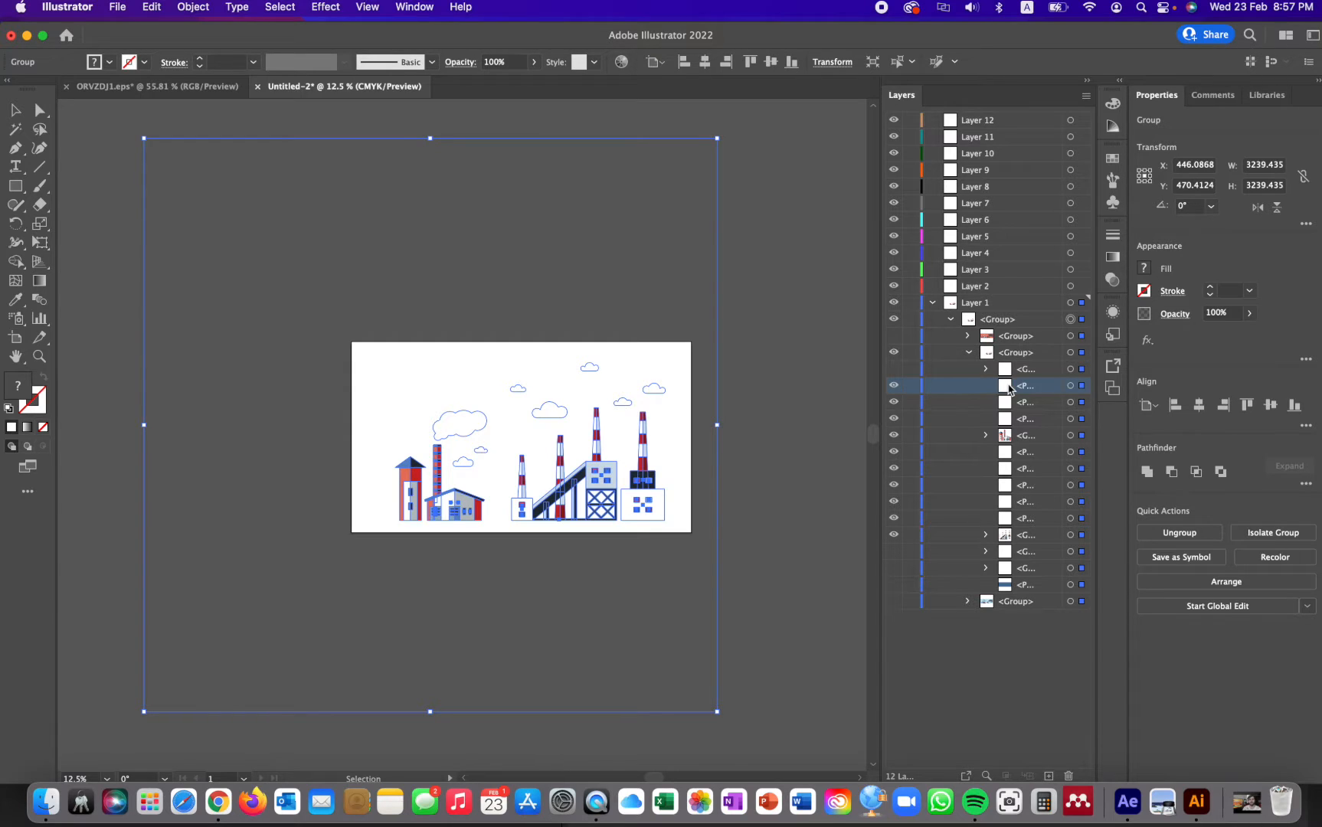
left_click_drag(1007, 389, 995, 286)
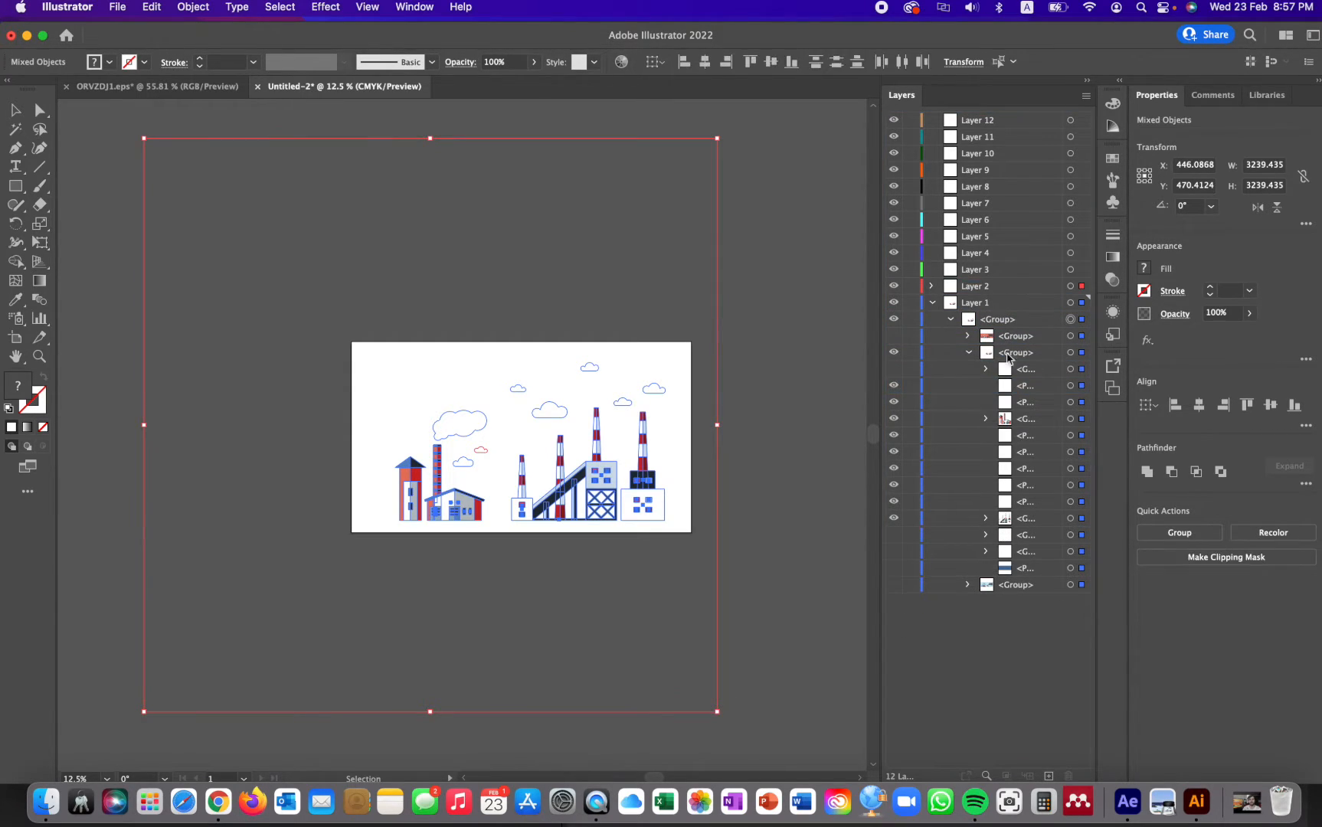
left_click_drag(1012, 391, 983, 272)
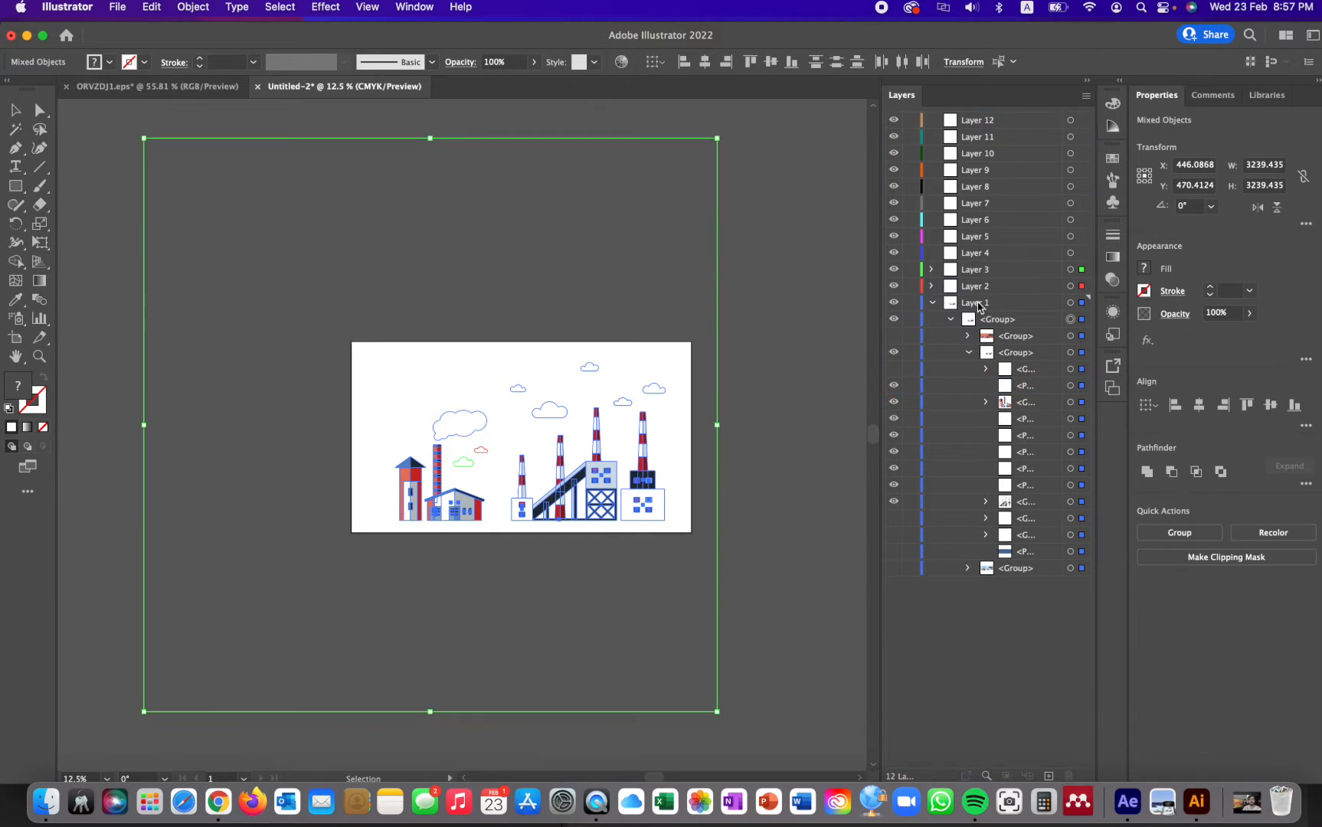
left_click(1013, 389)
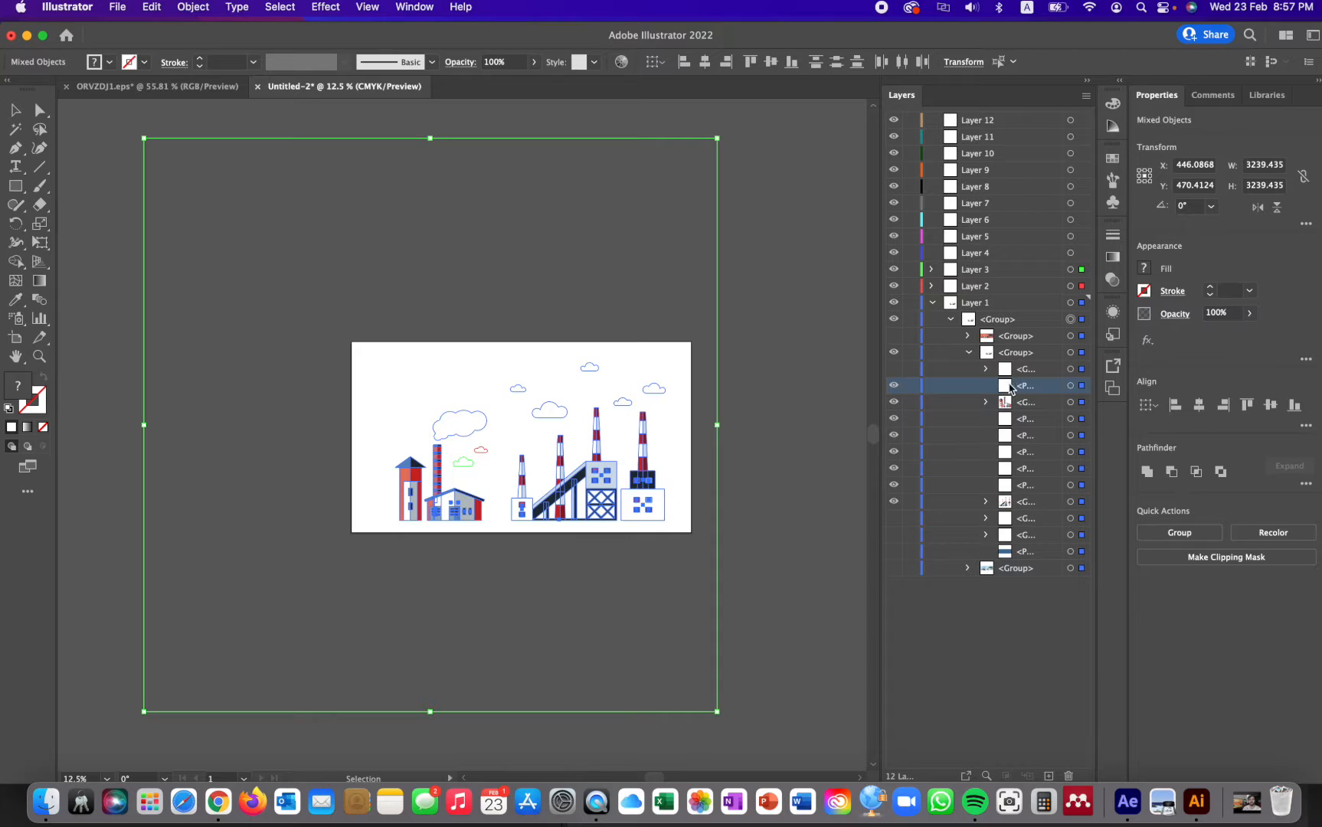
left_click_drag(1009, 389, 985, 255)
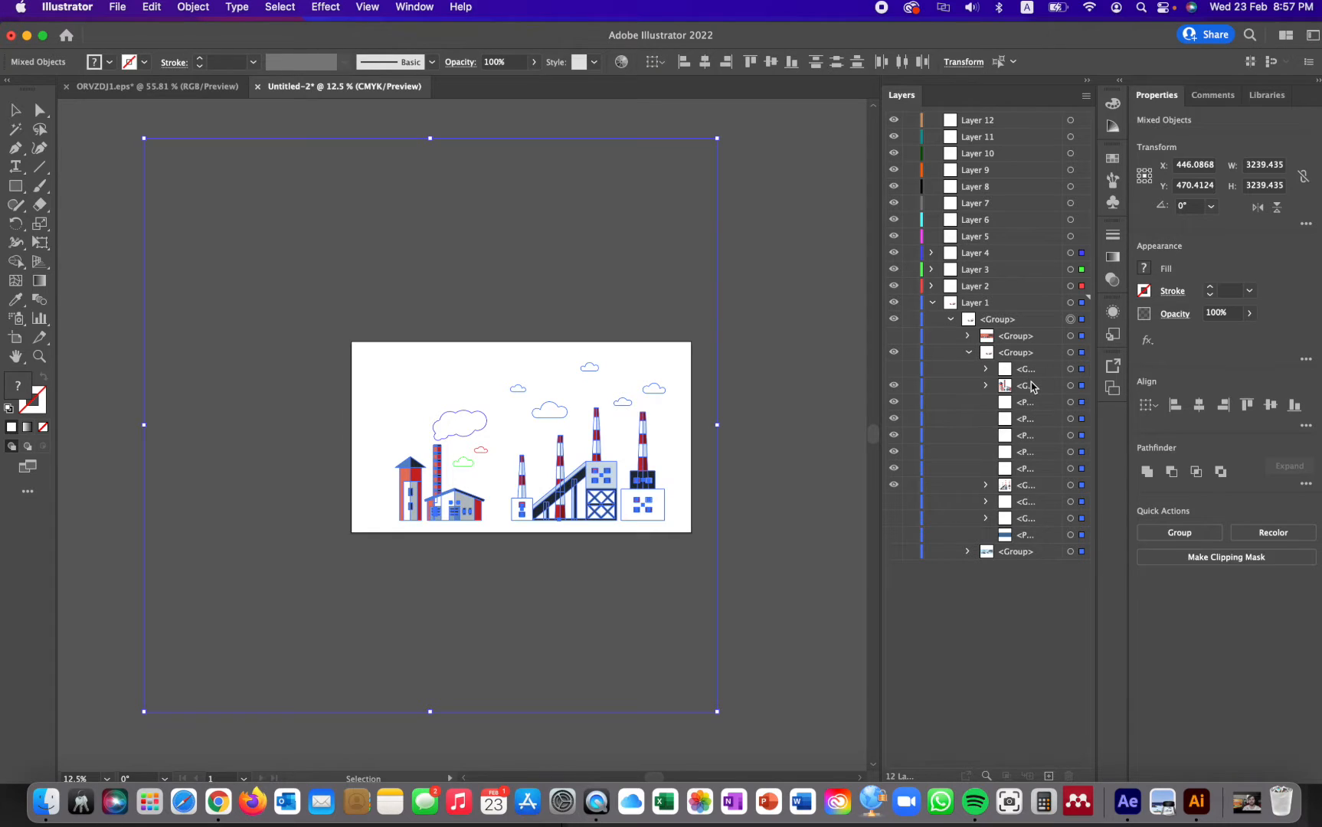
- Check the contents of the group holding the red tower and house, and move the whole group into Layer 5
left_click(1030, 385)
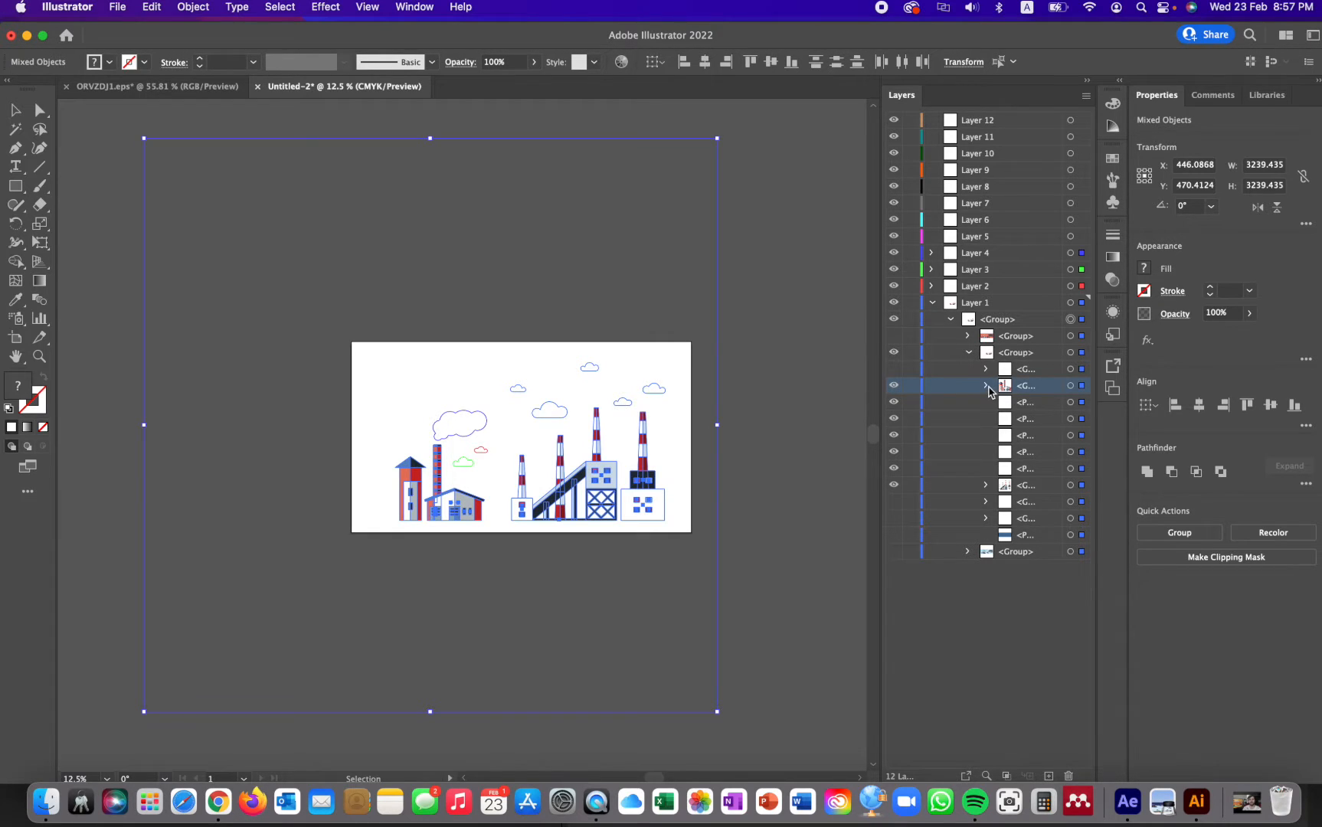
left_click(986, 386)
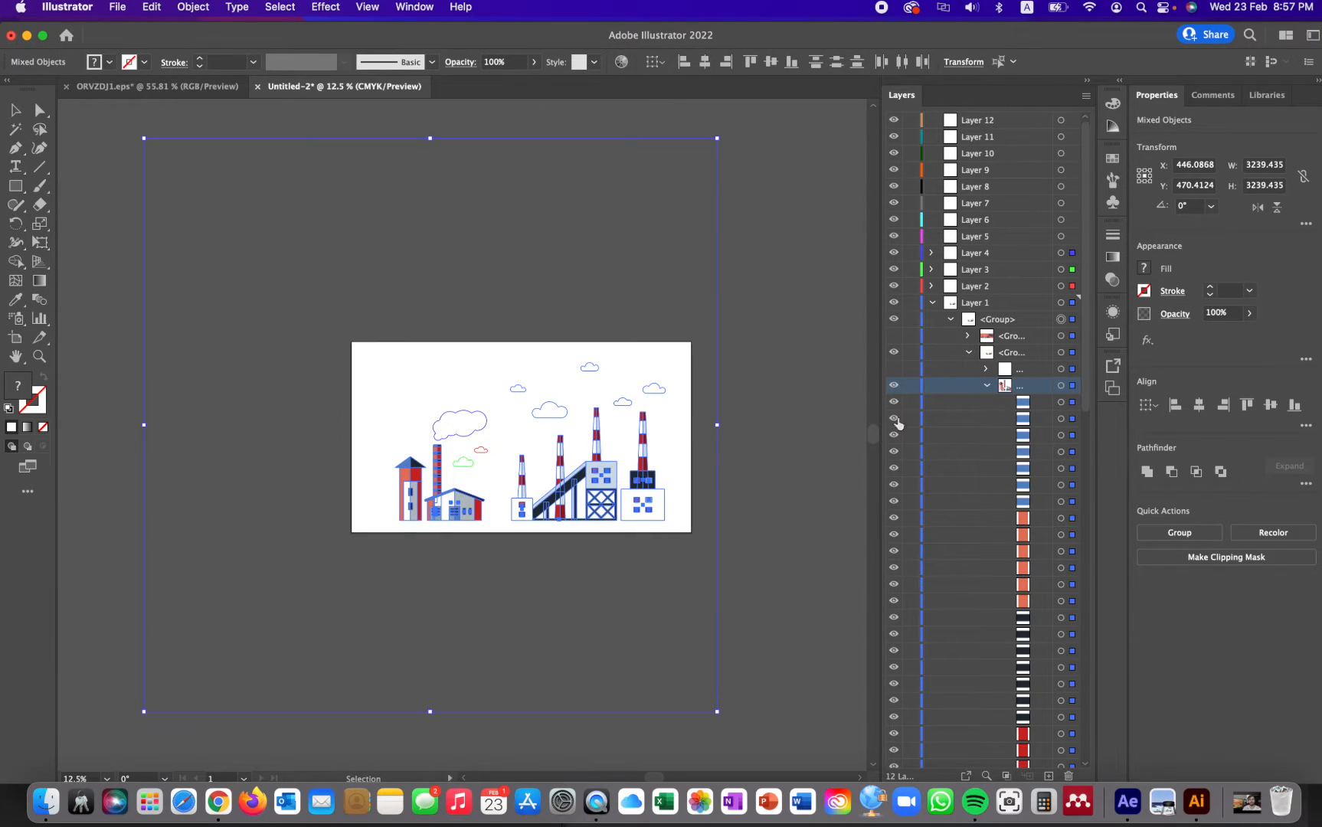
left_click(986, 386)
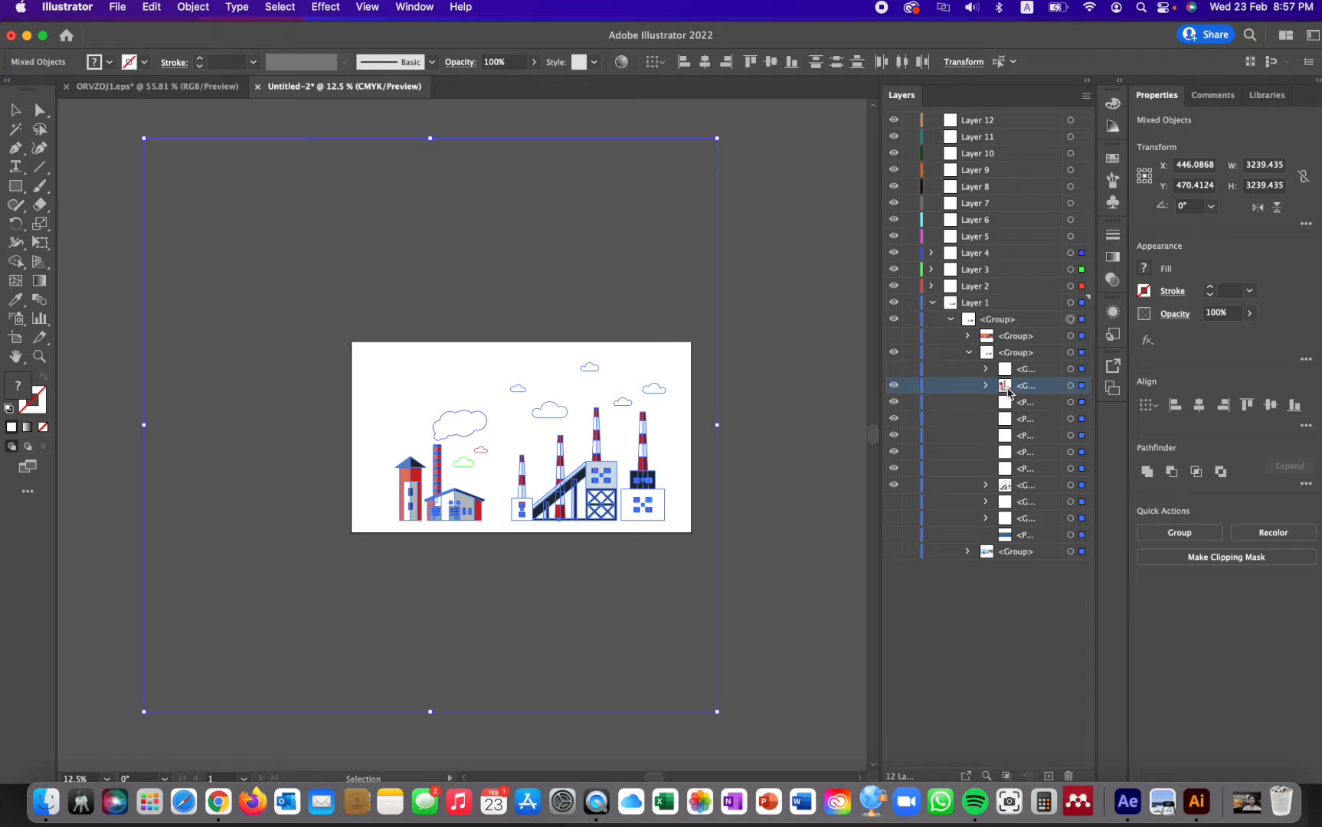
left_click_drag(1007, 388, 984, 237)
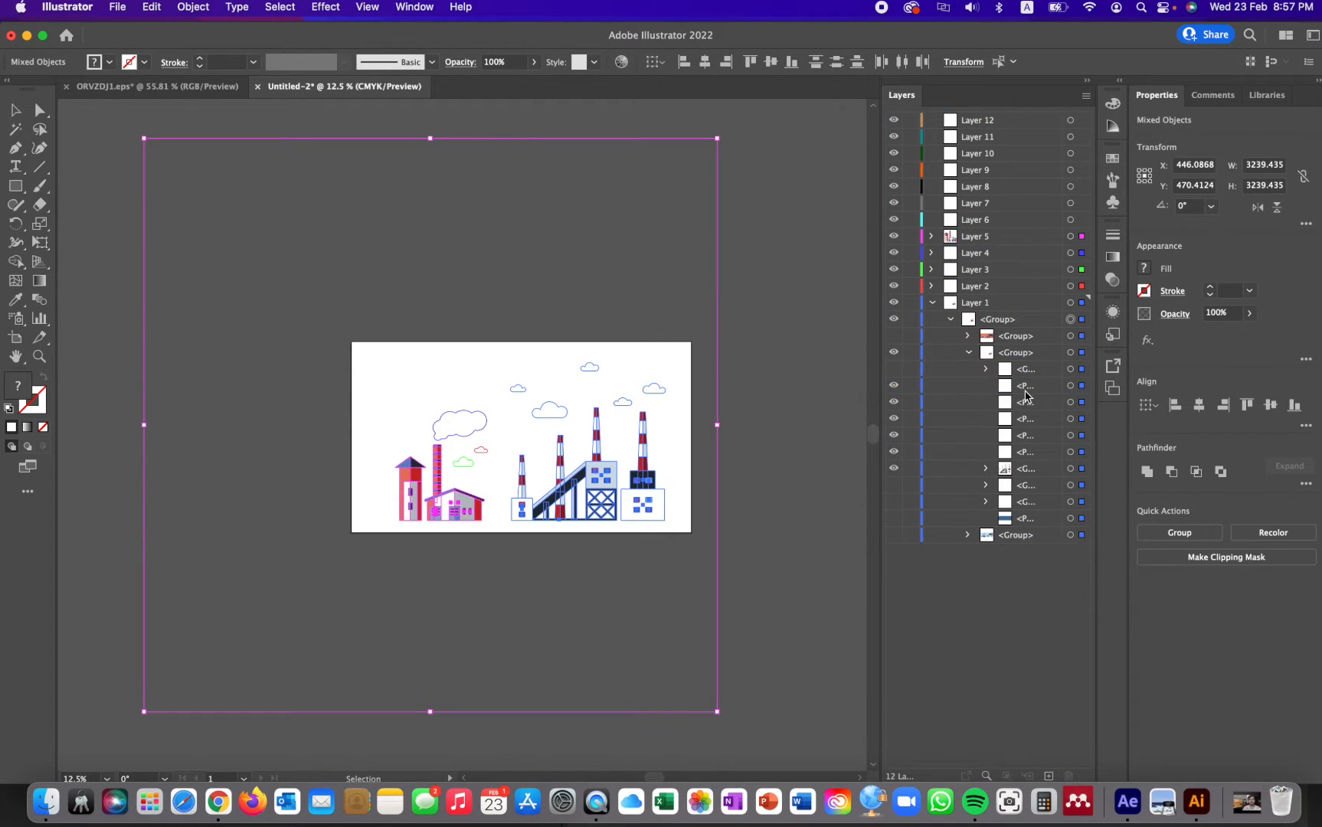
- Move the next three cloud paths from Layer 1's group into Layers 6, 7 and 8, one per layer
left_click(1026, 391)
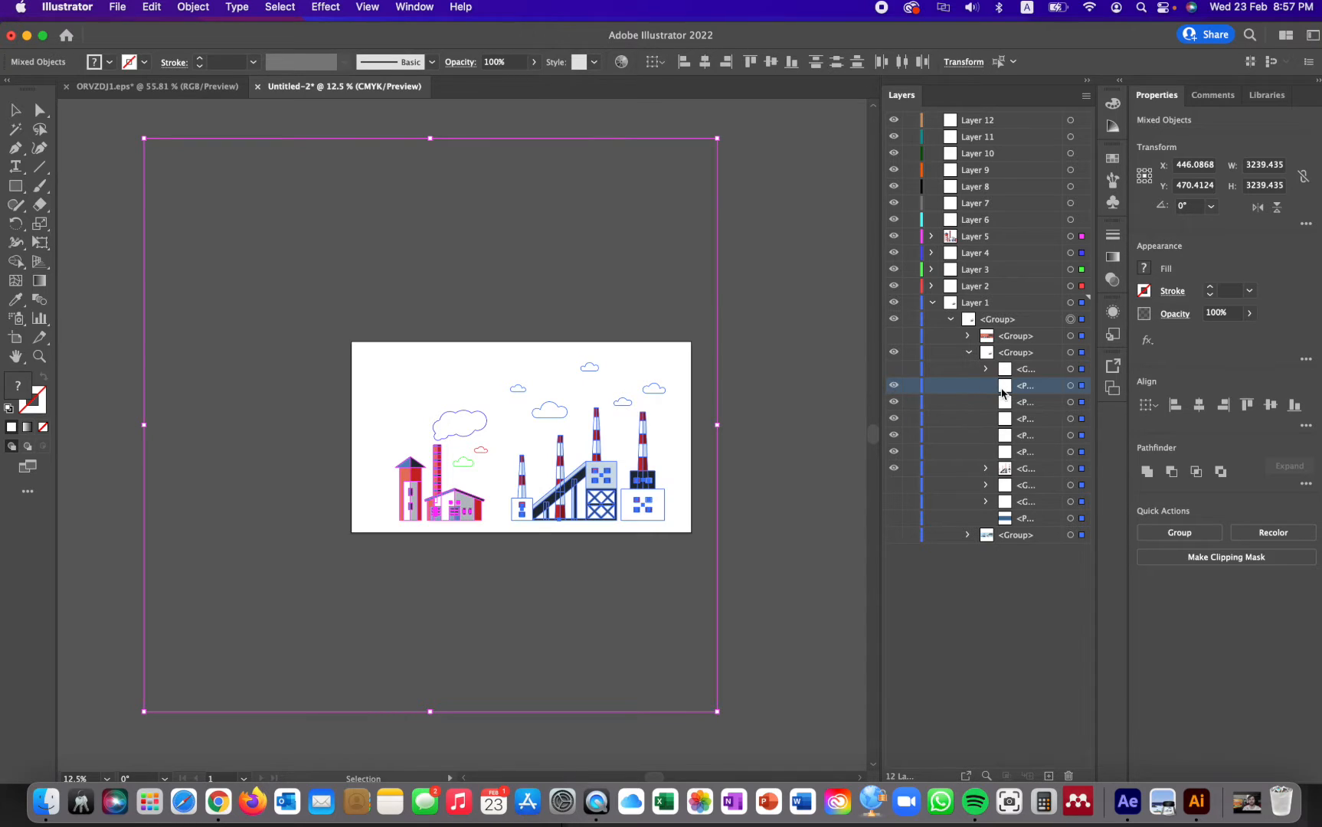
left_click_drag(1006, 392, 973, 221)
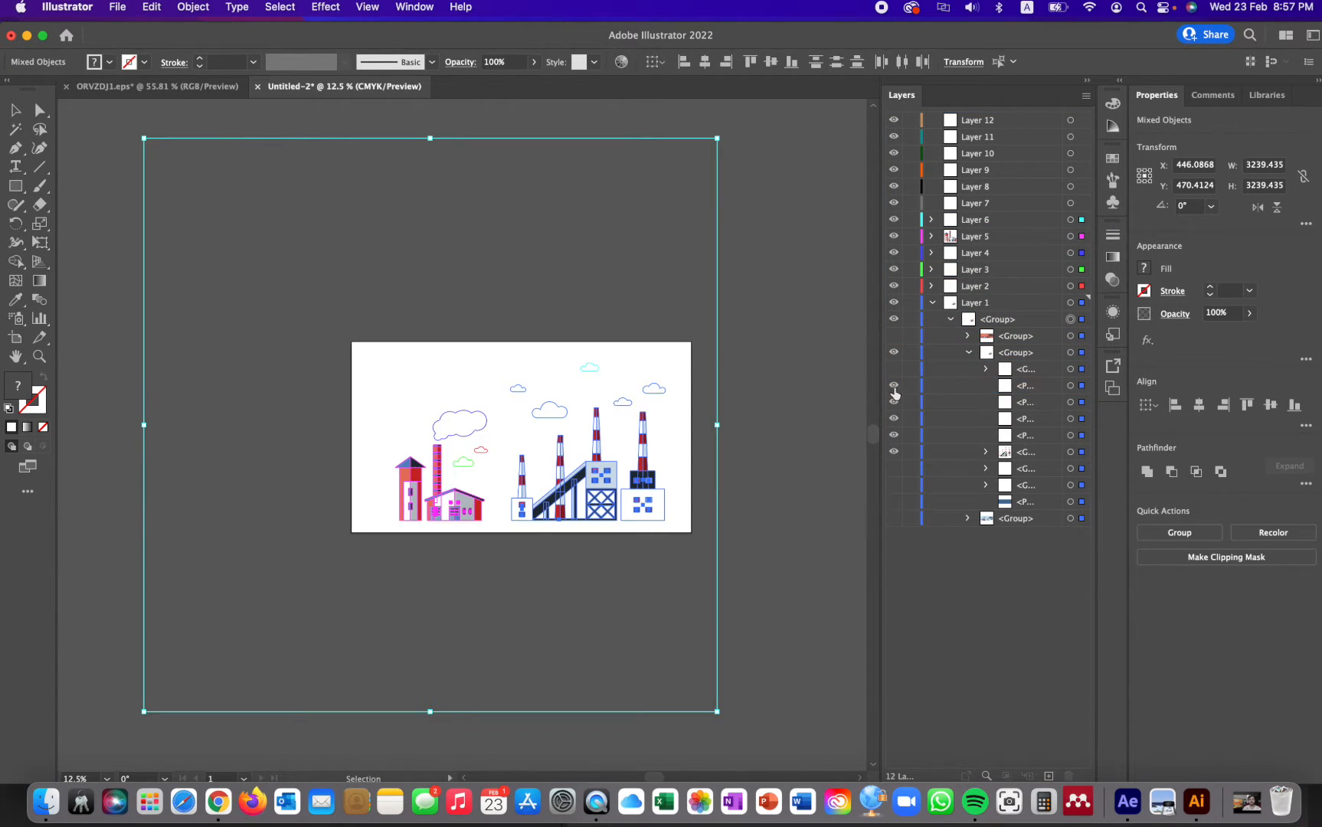
left_click_drag(1012, 392, 978, 204)
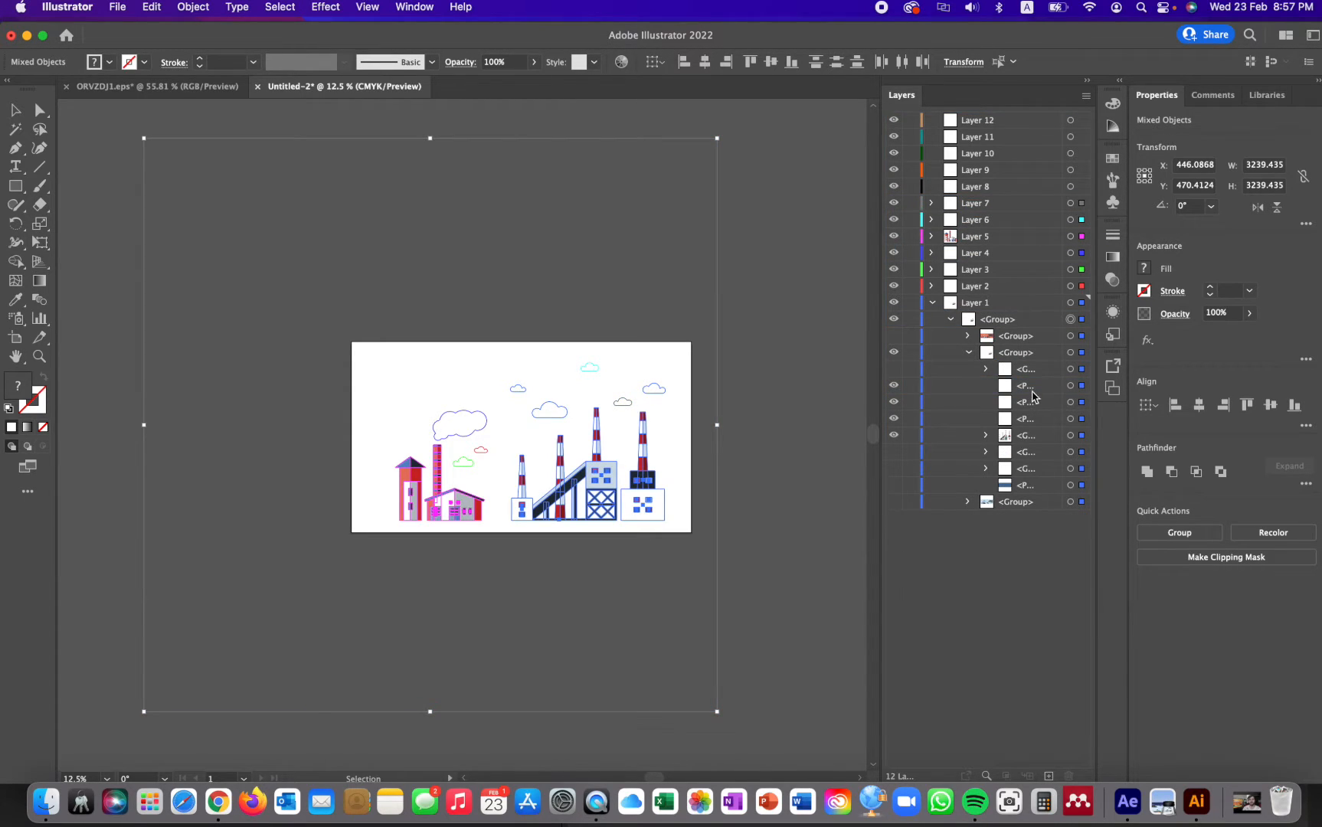
left_click(994, 388)
left_click_drag(1001, 391, 980, 190)
- Move the larger cloud above the factory into Layer 9 and the remaining small cloud into Layer 10
left_click(1013, 391)
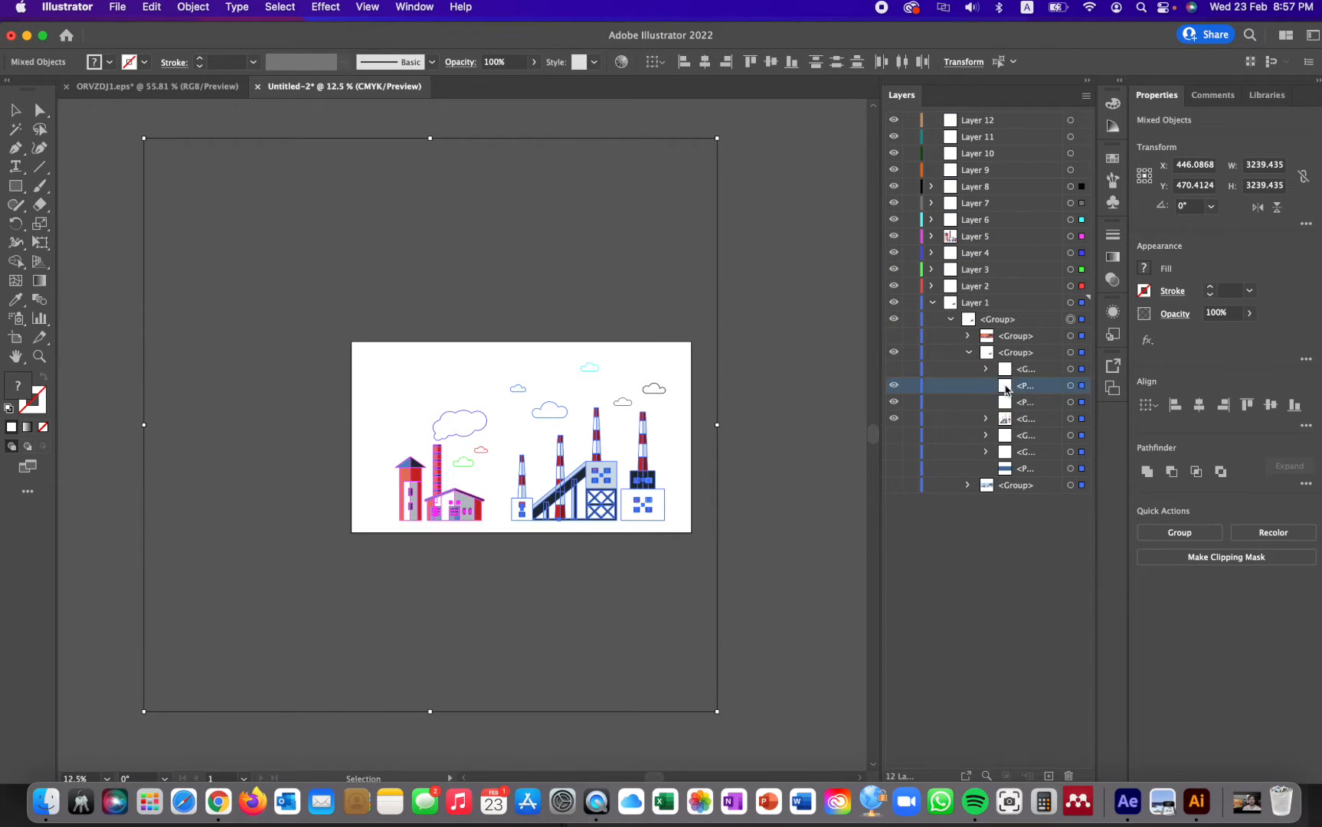
left_click_drag(1005, 390, 963, 177)
left_click(1034, 389)
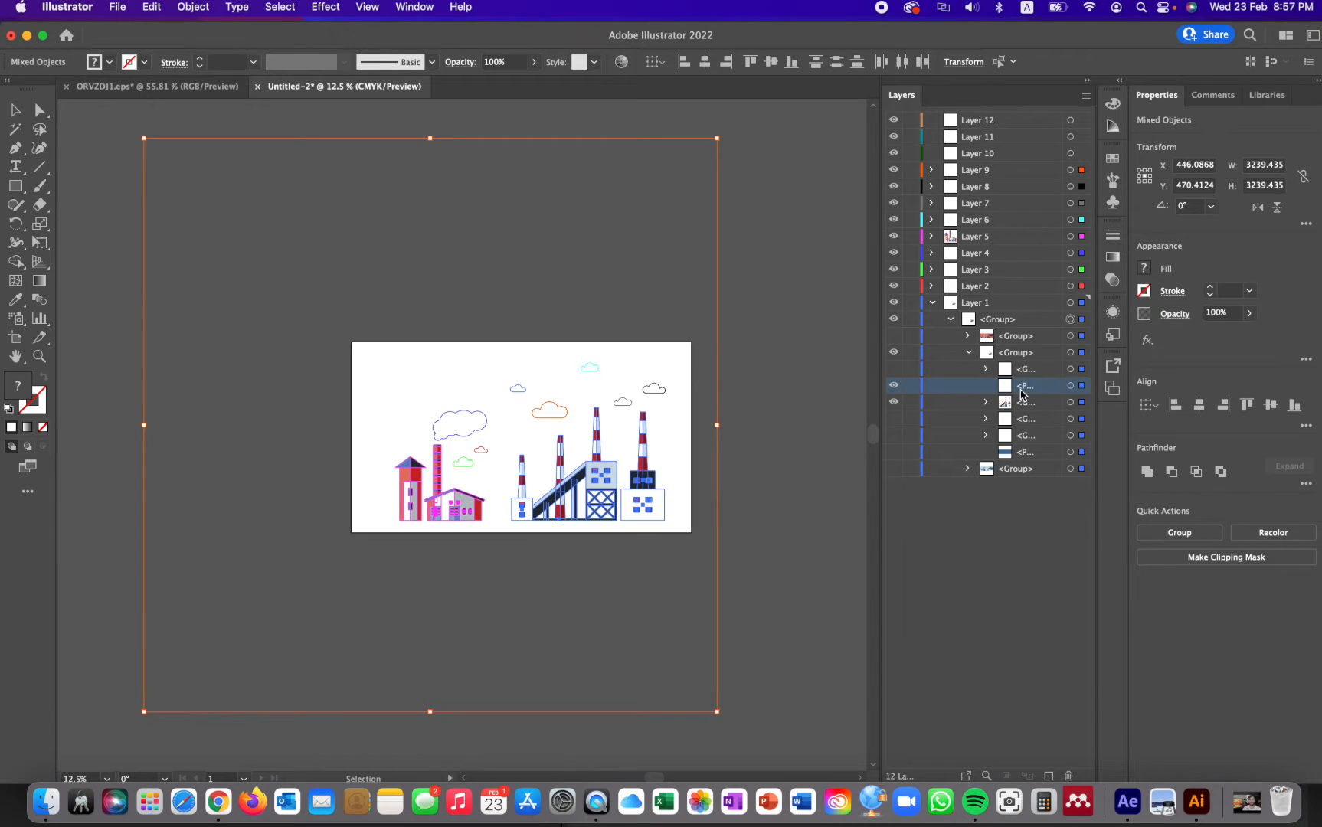
left_click_drag(1010, 392, 996, 281)
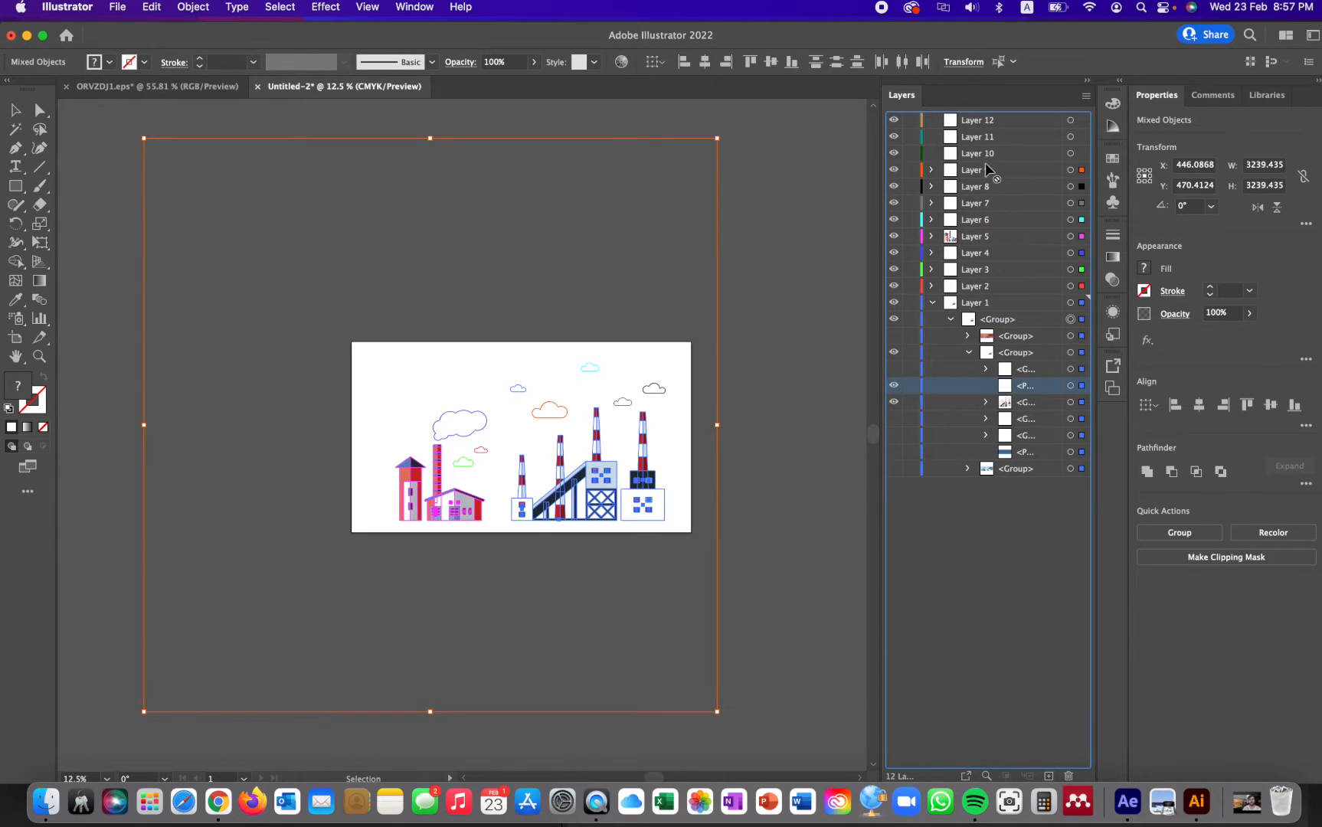
left_click_drag(985, 162, 985, 154)
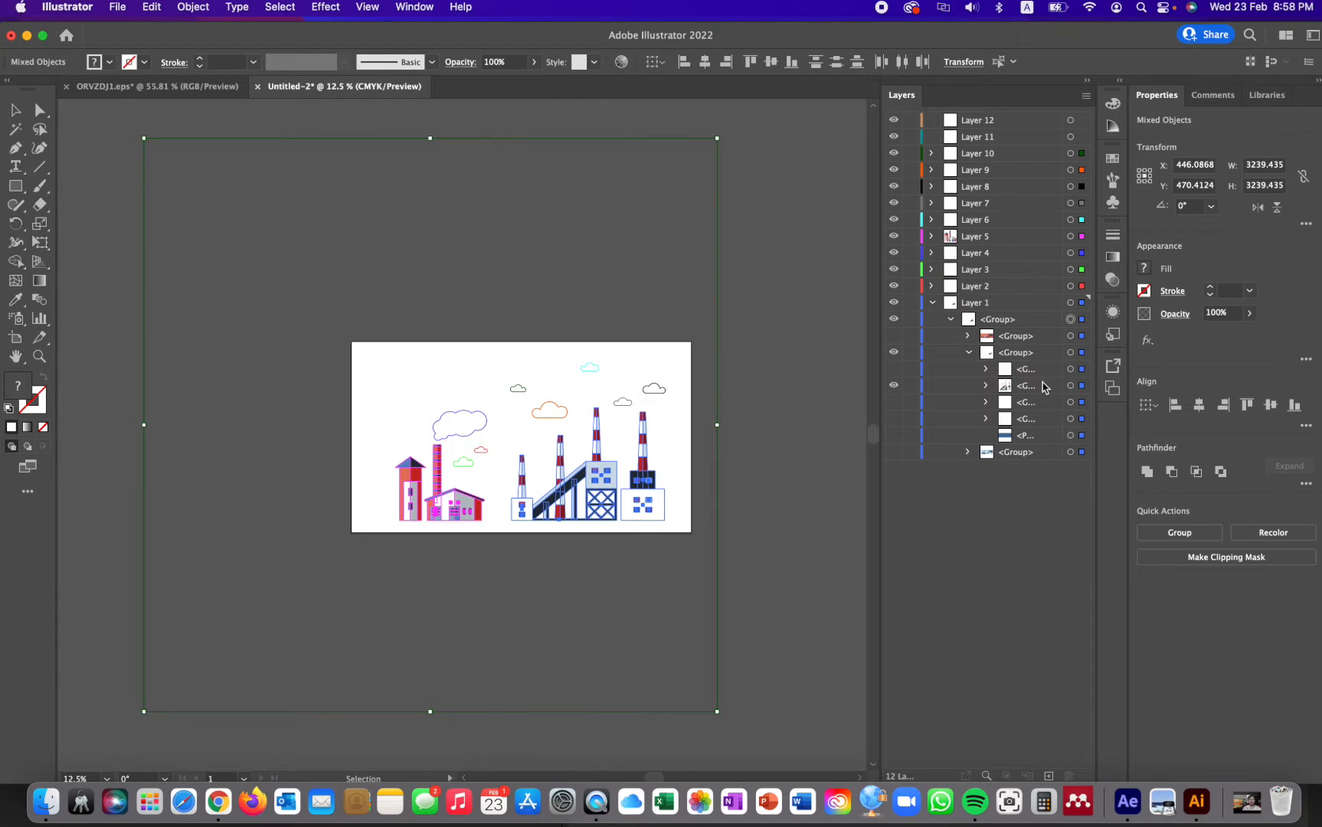
- Move the group holding the large factory with the striped chimneys out of Layer 1 into Layer 11
left_click(1000, 387)
left_click_drag(1007, 390, 977, 136)
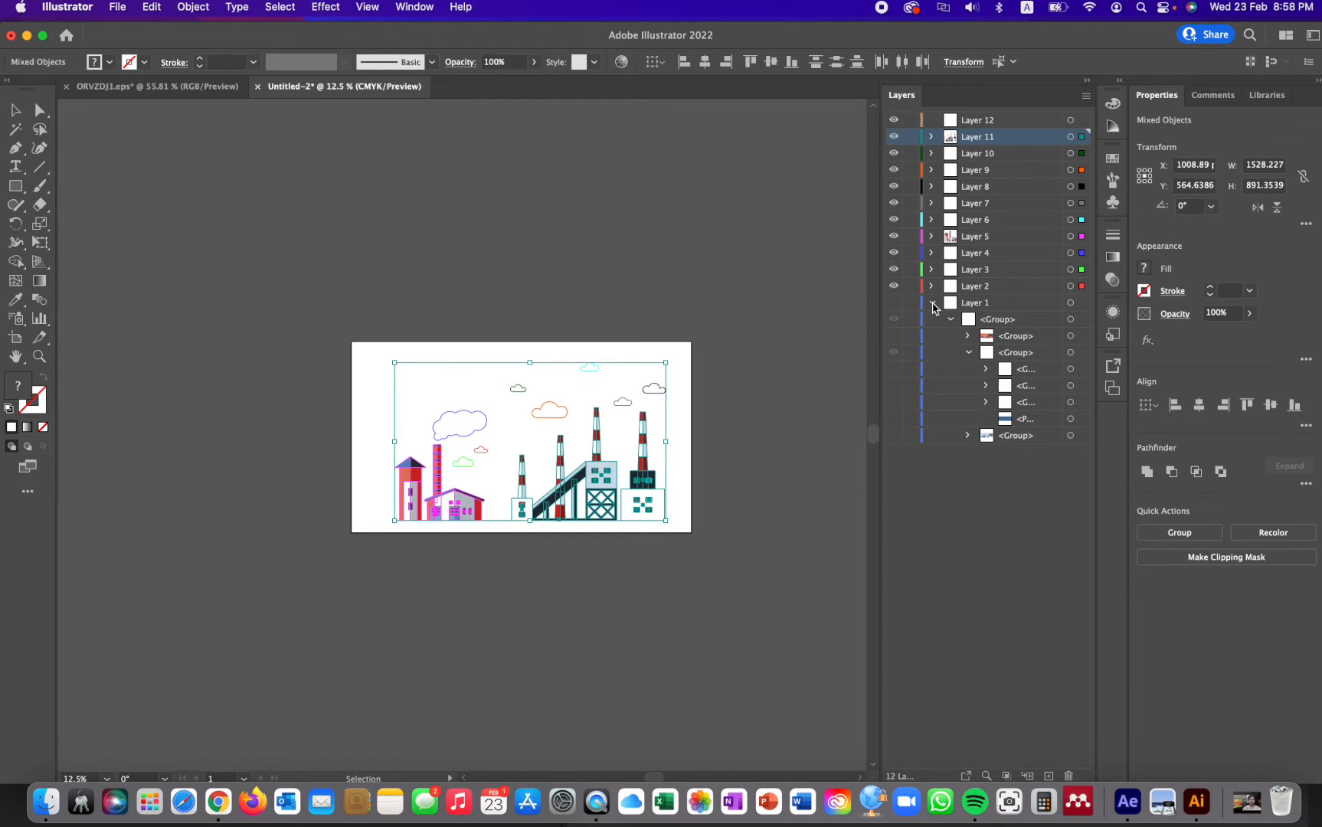
- Delete Layer 1 with its leftover artwork and the empty Layer 12, and deselect the artwork
left_click(996, 306)
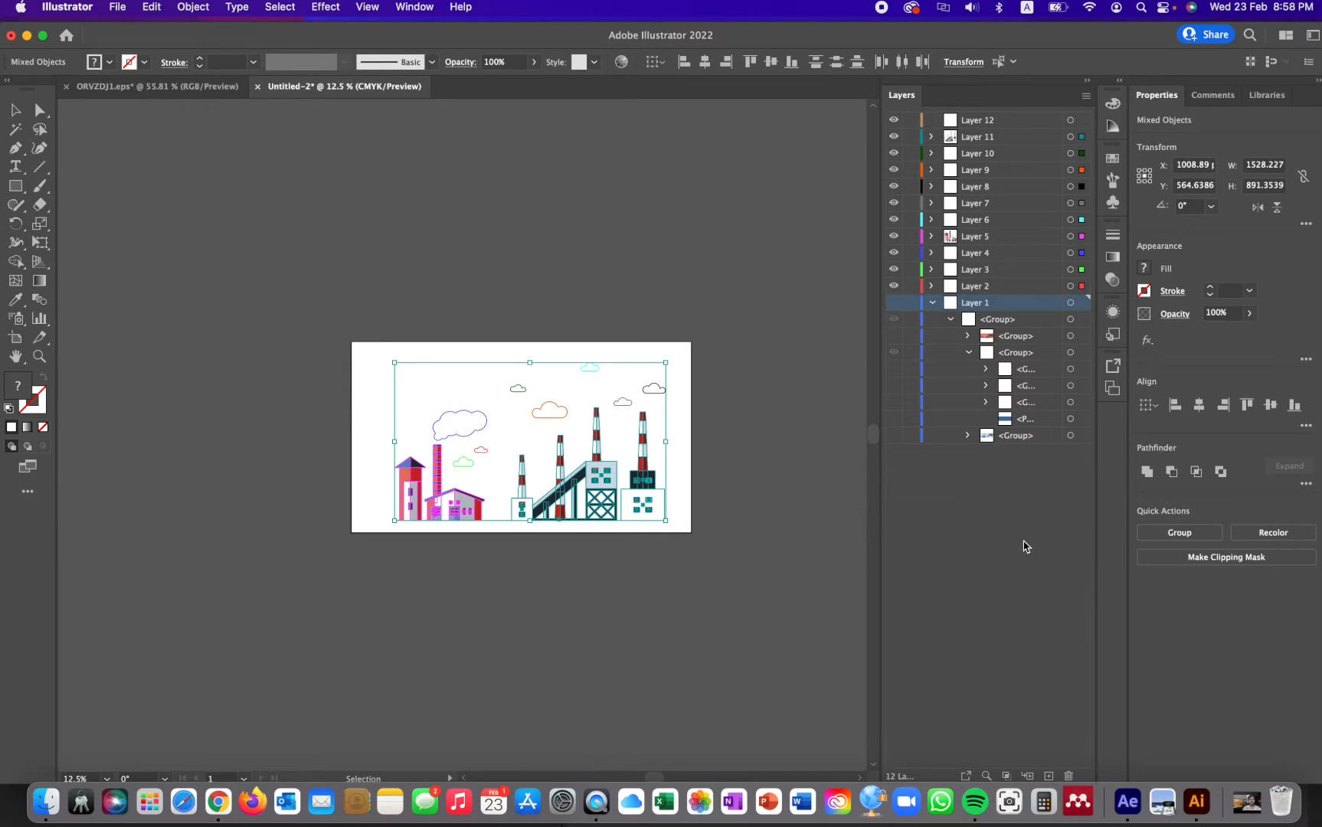
left_click(1070, 777)
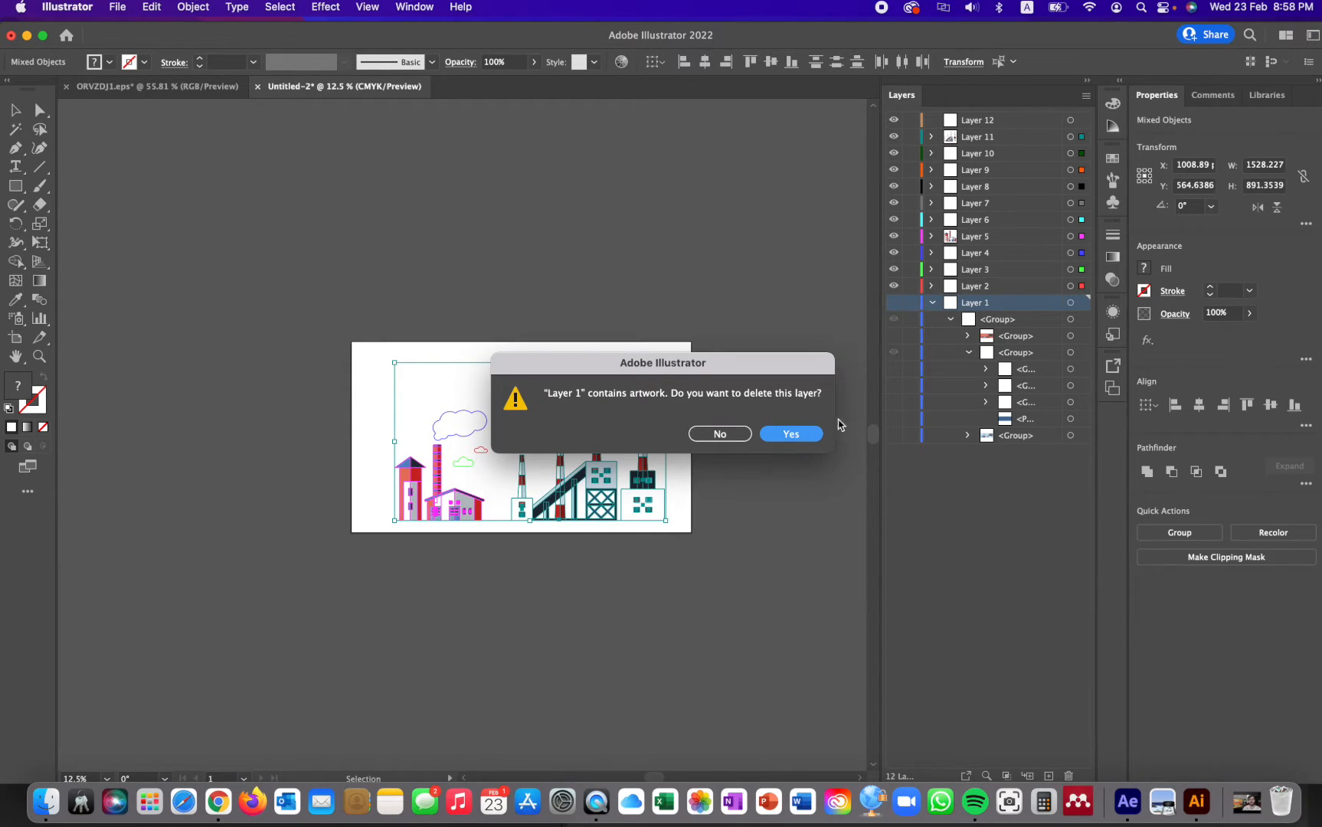
left_click(791, 434)
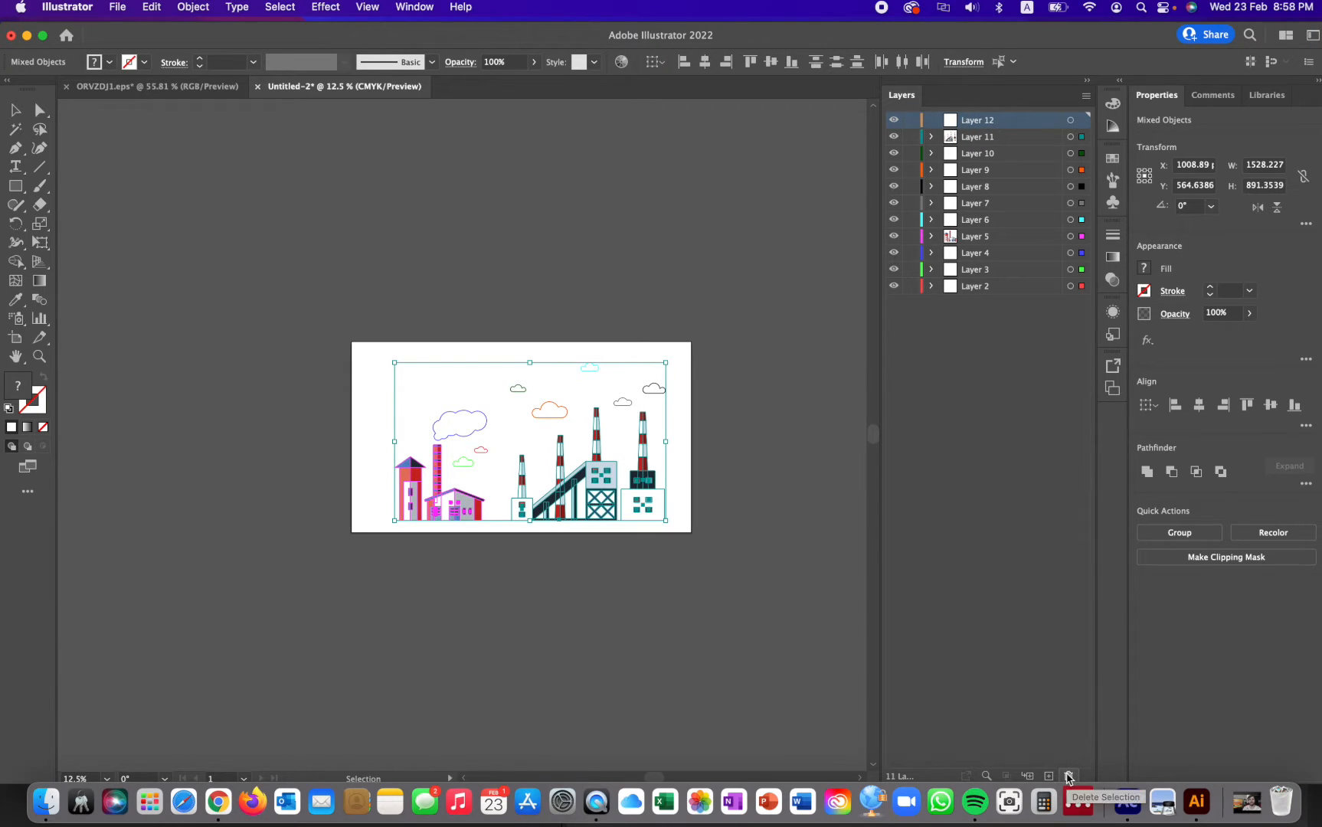
left_click(1069, 774)
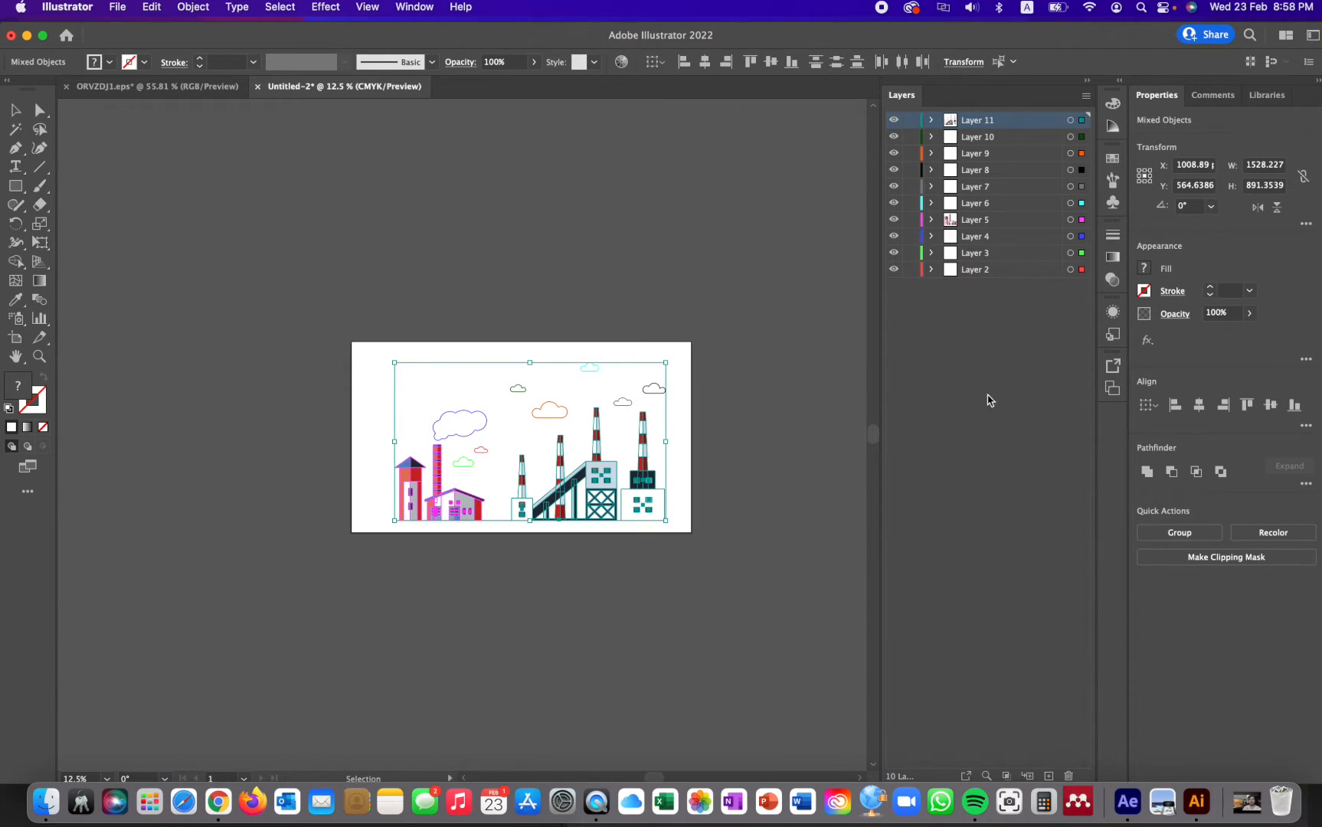
left_click(558, 267)
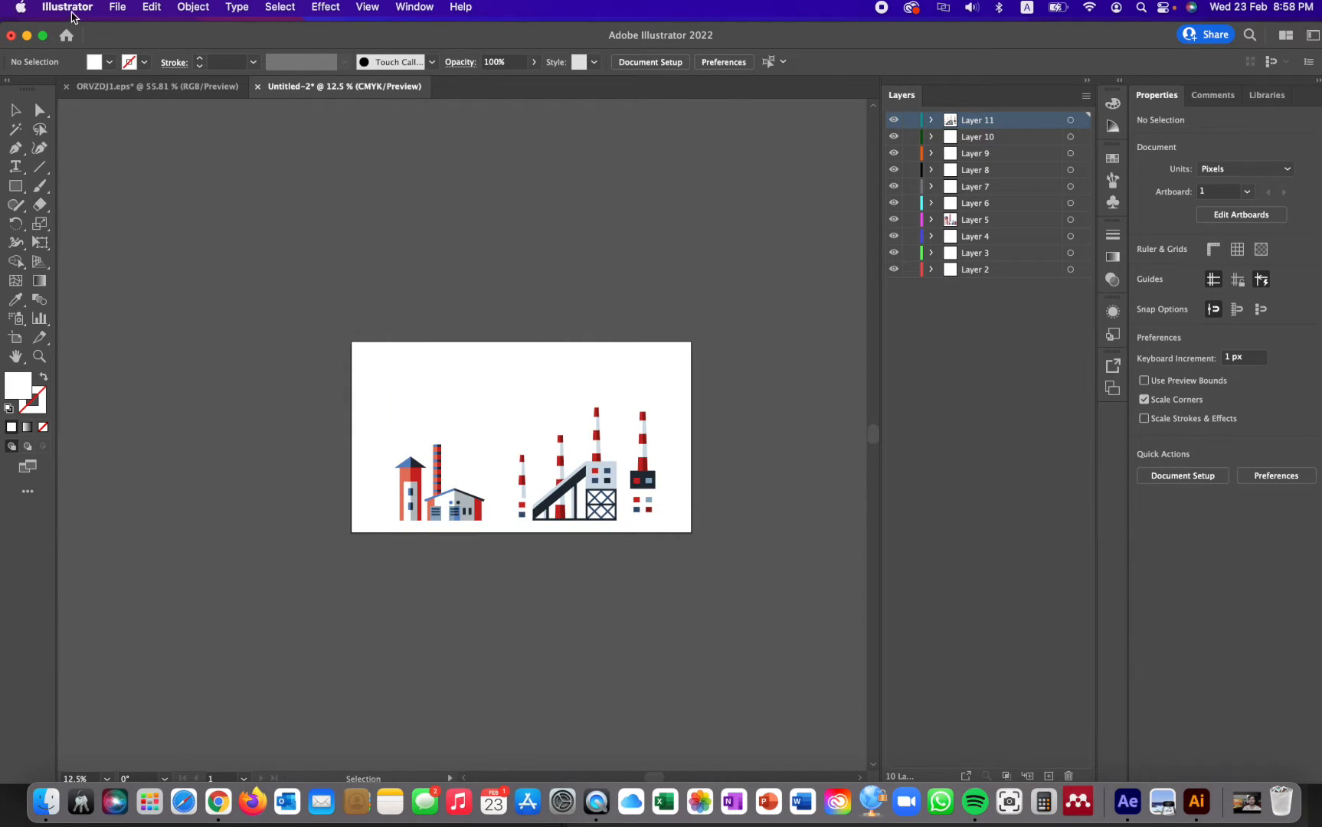
- Save the document as Scene 1.ai in Illustrator 2020 format, replacing the existing file in the CMV 2003 Motion Graphic folder
left_click(121, 8)
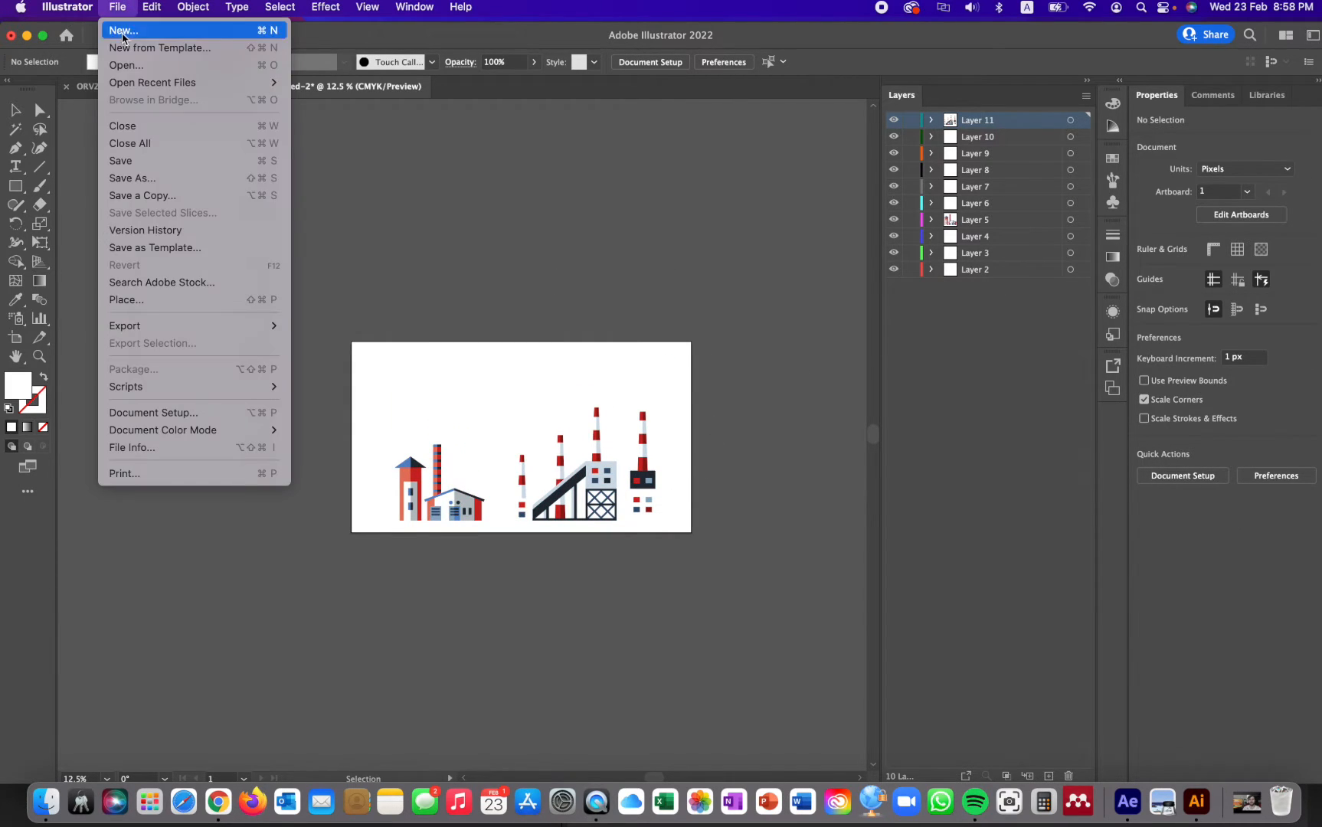
left_click(130, 162)
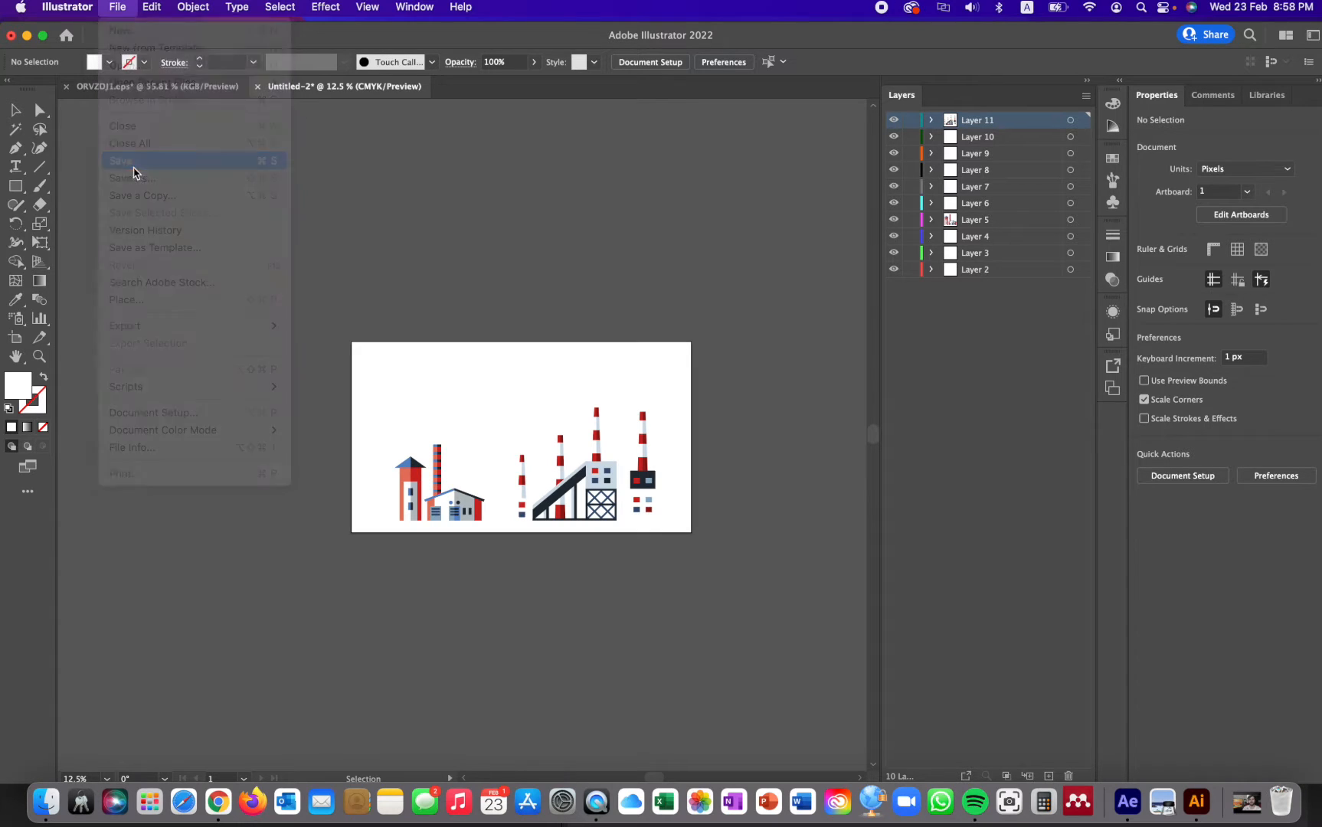
left_click(747, 553)
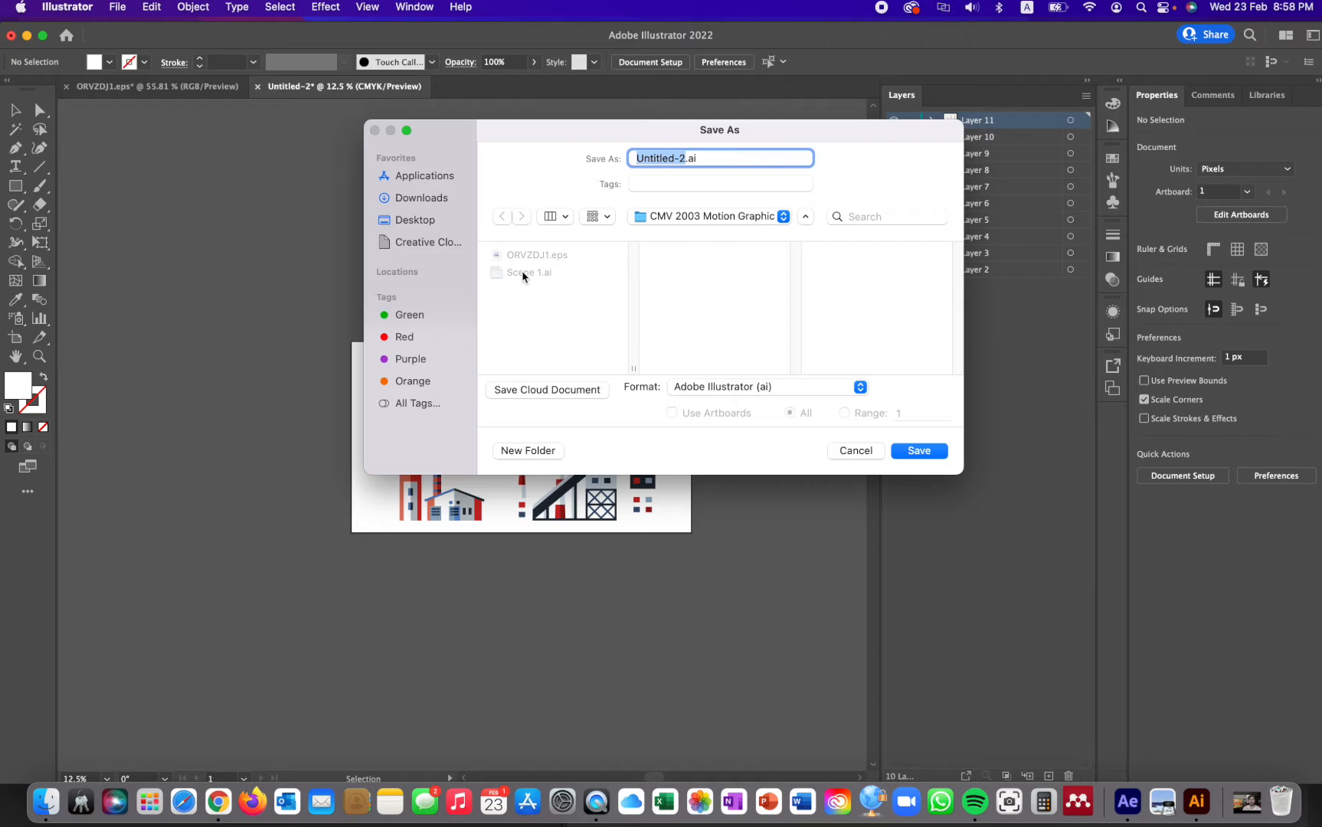
left_click(524, 273)
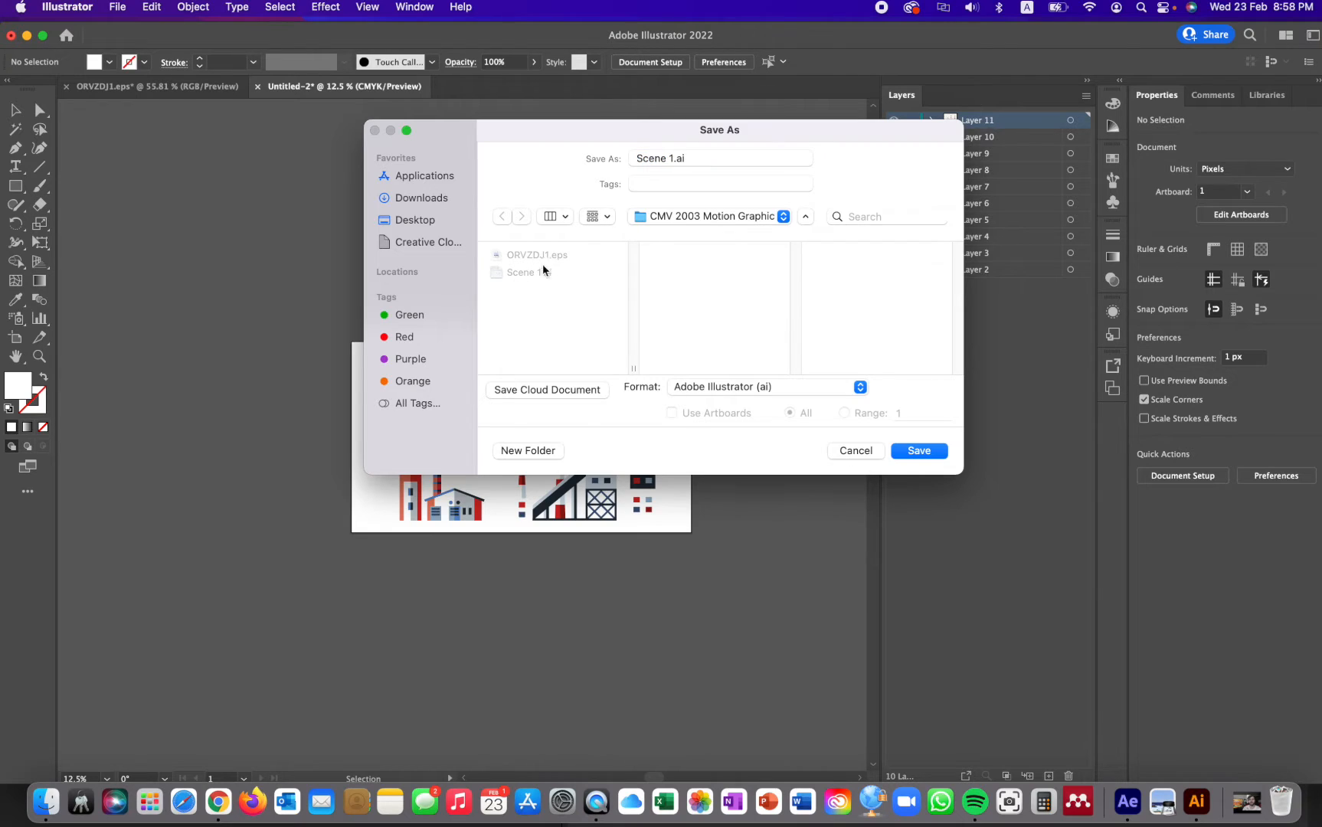
left_click(917, 450)
left_click(711, 378)
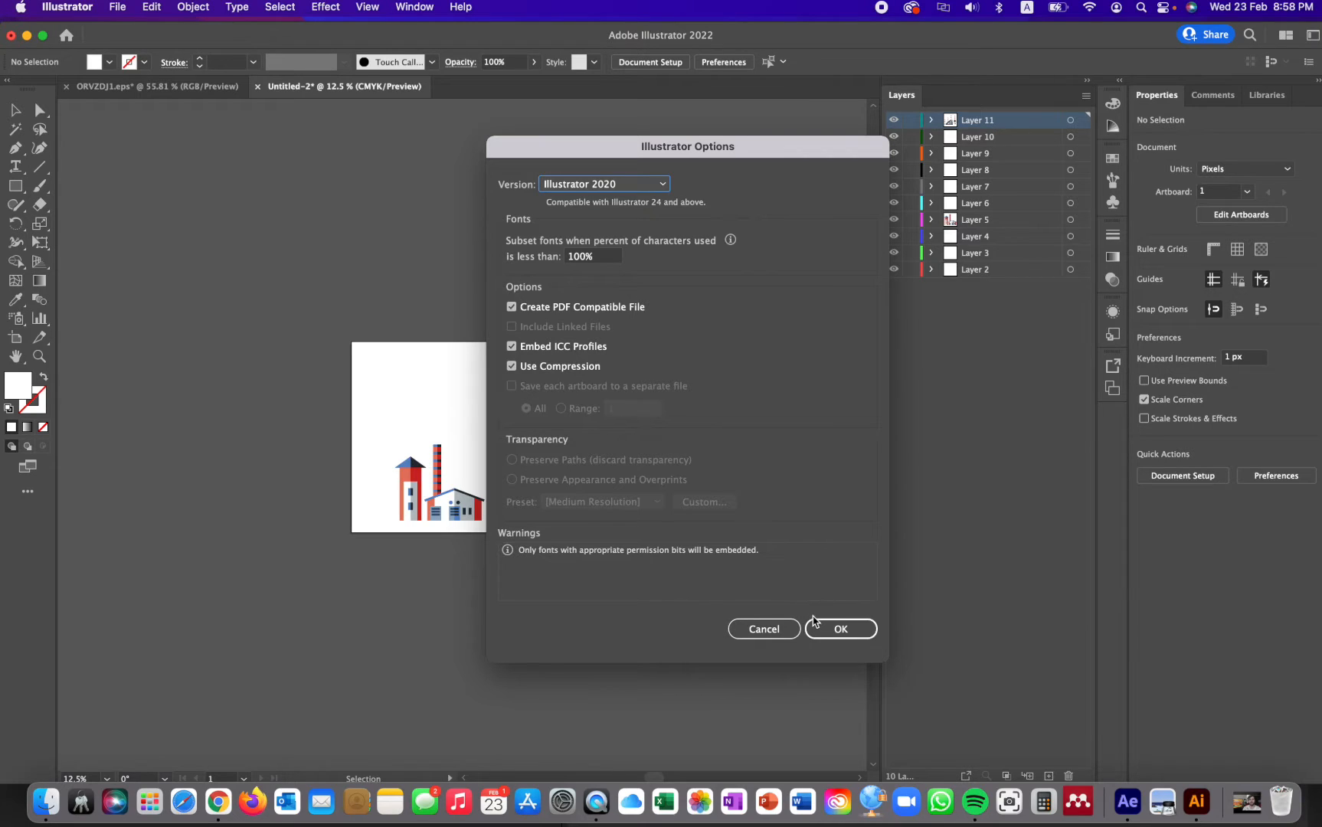
left_click(830, 634)
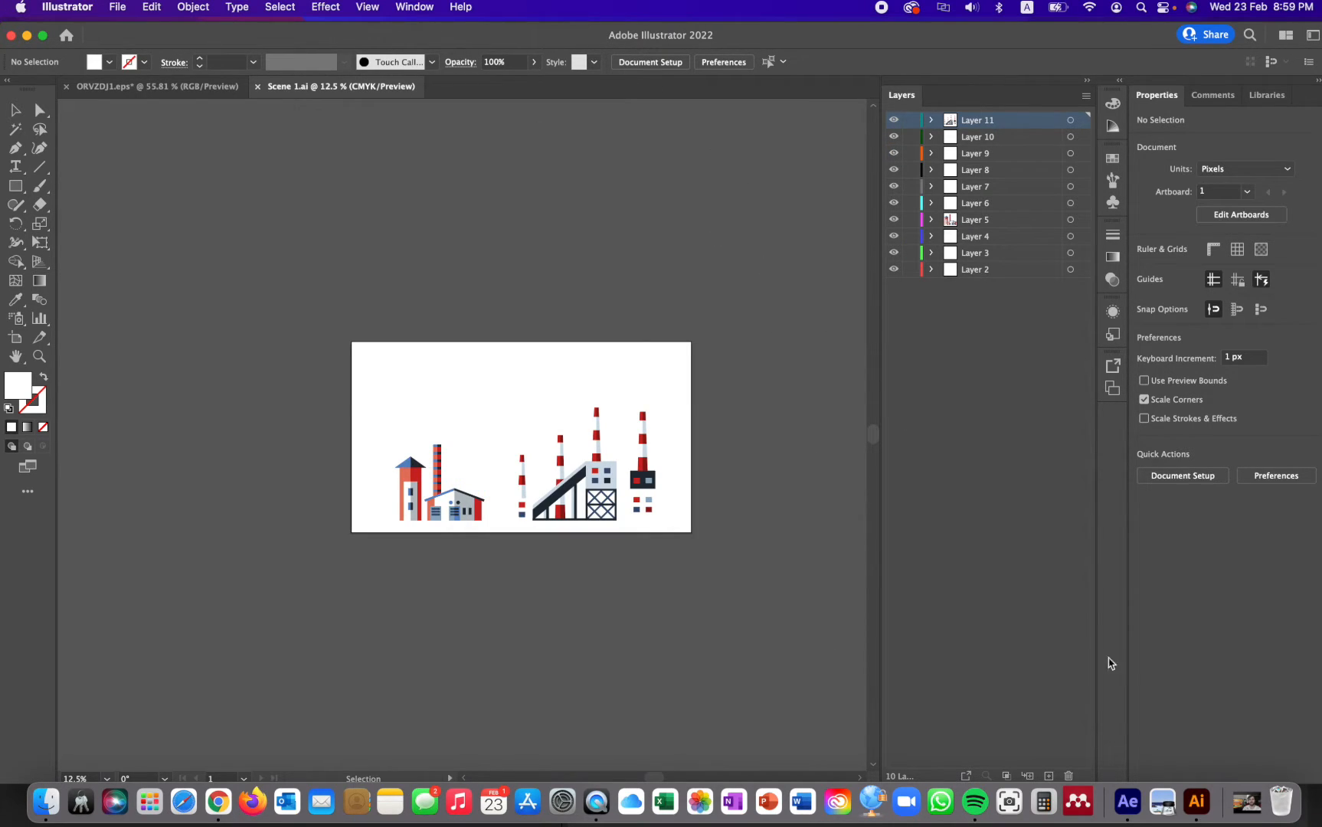
- Switch to After Effects and import Scene 1.ai as a Composition
left_click(1126, 797)
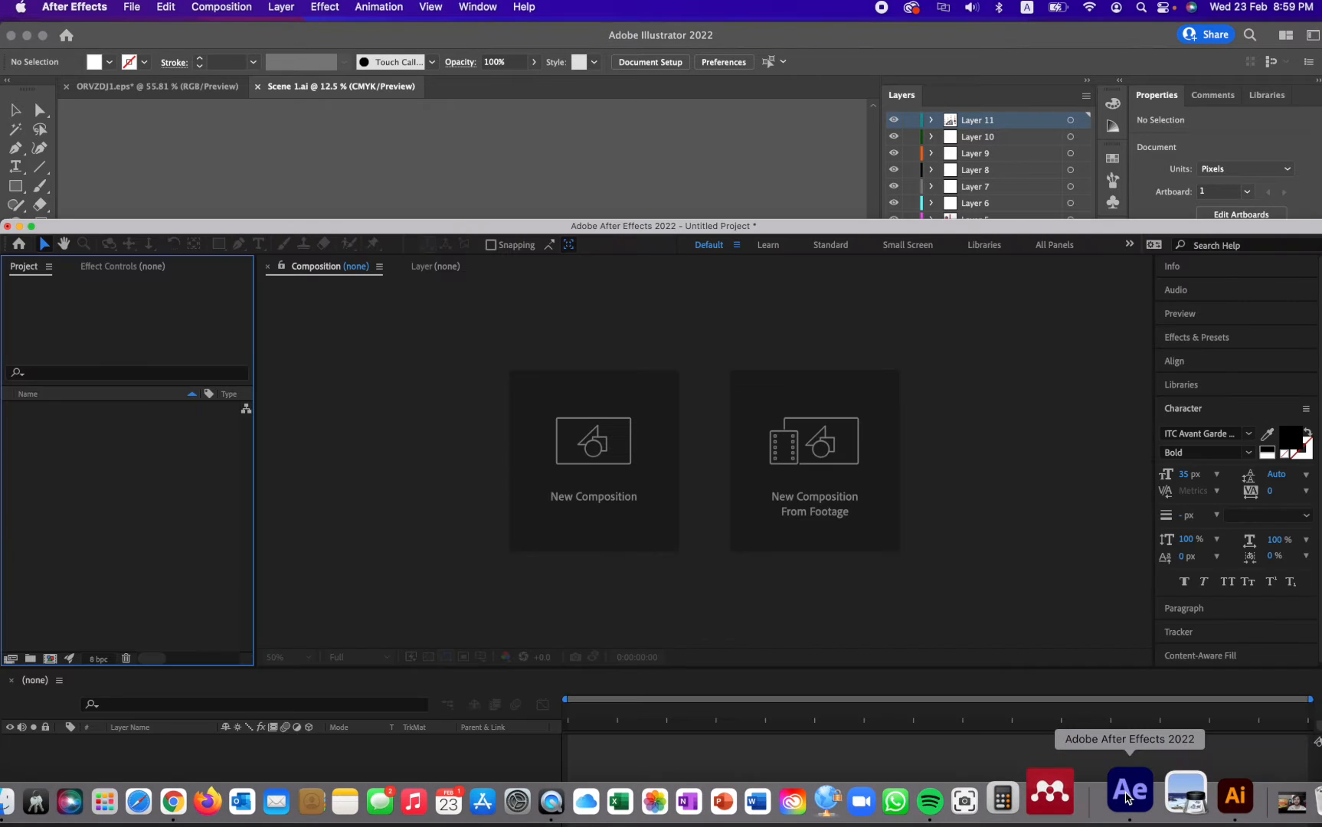
left_click_drag(810, 231, 876, 69)
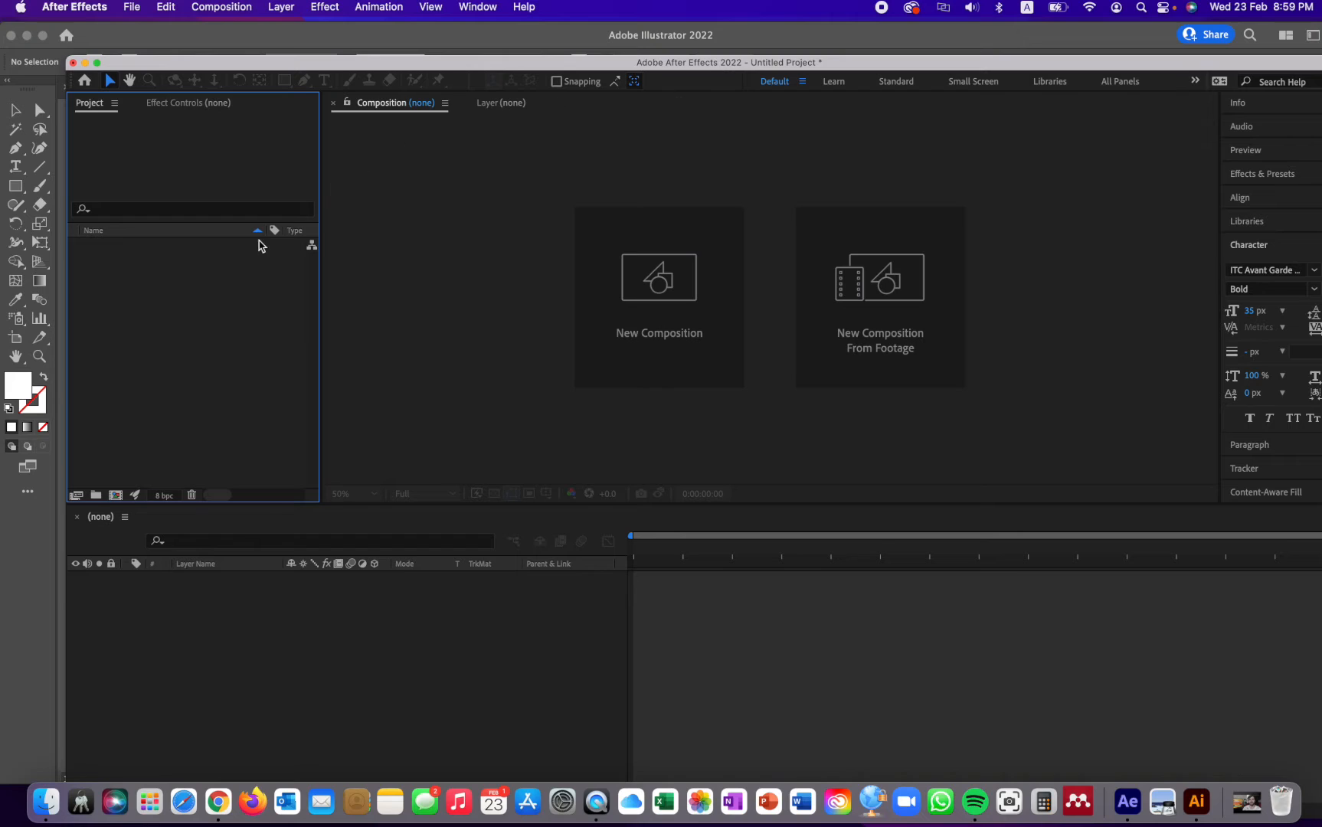
double_click(139, 272)
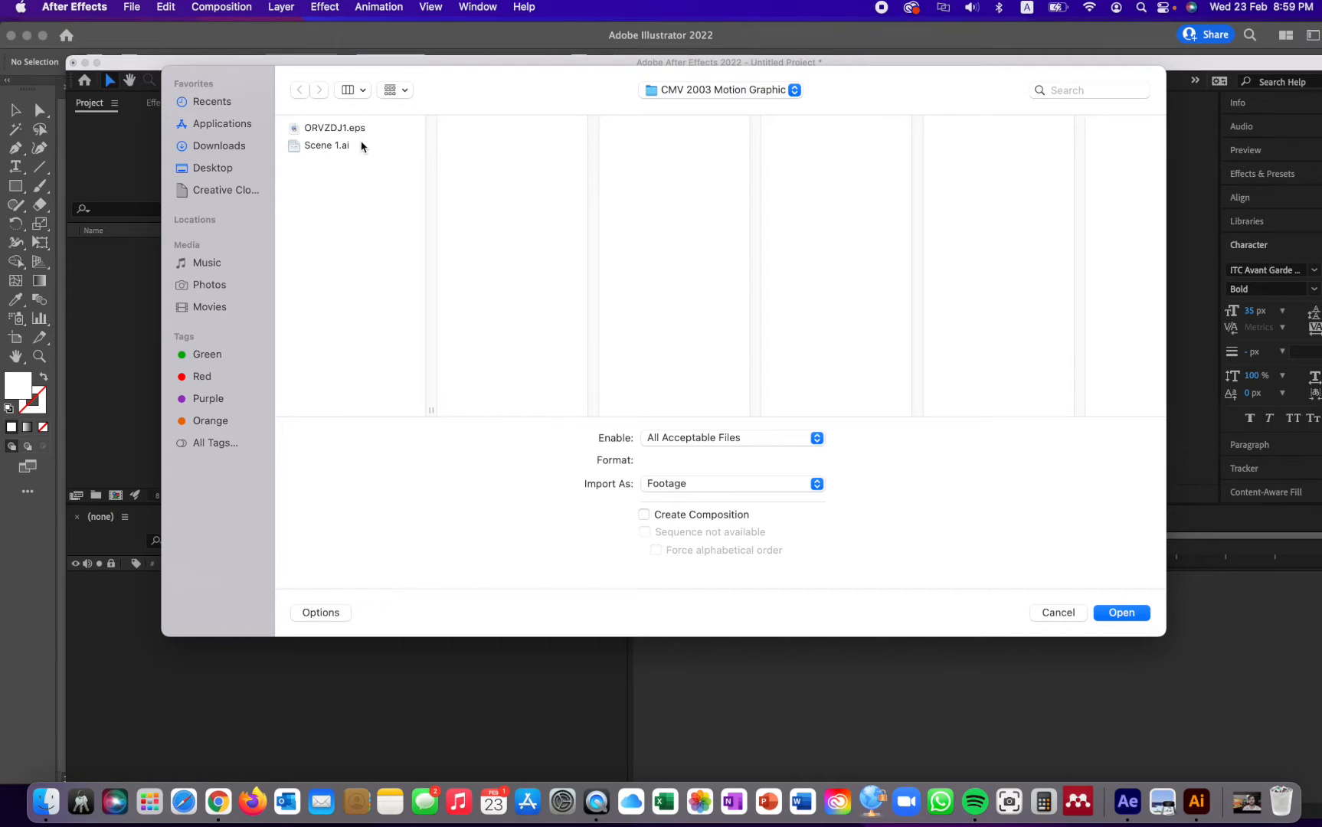
left_click(317, 146)
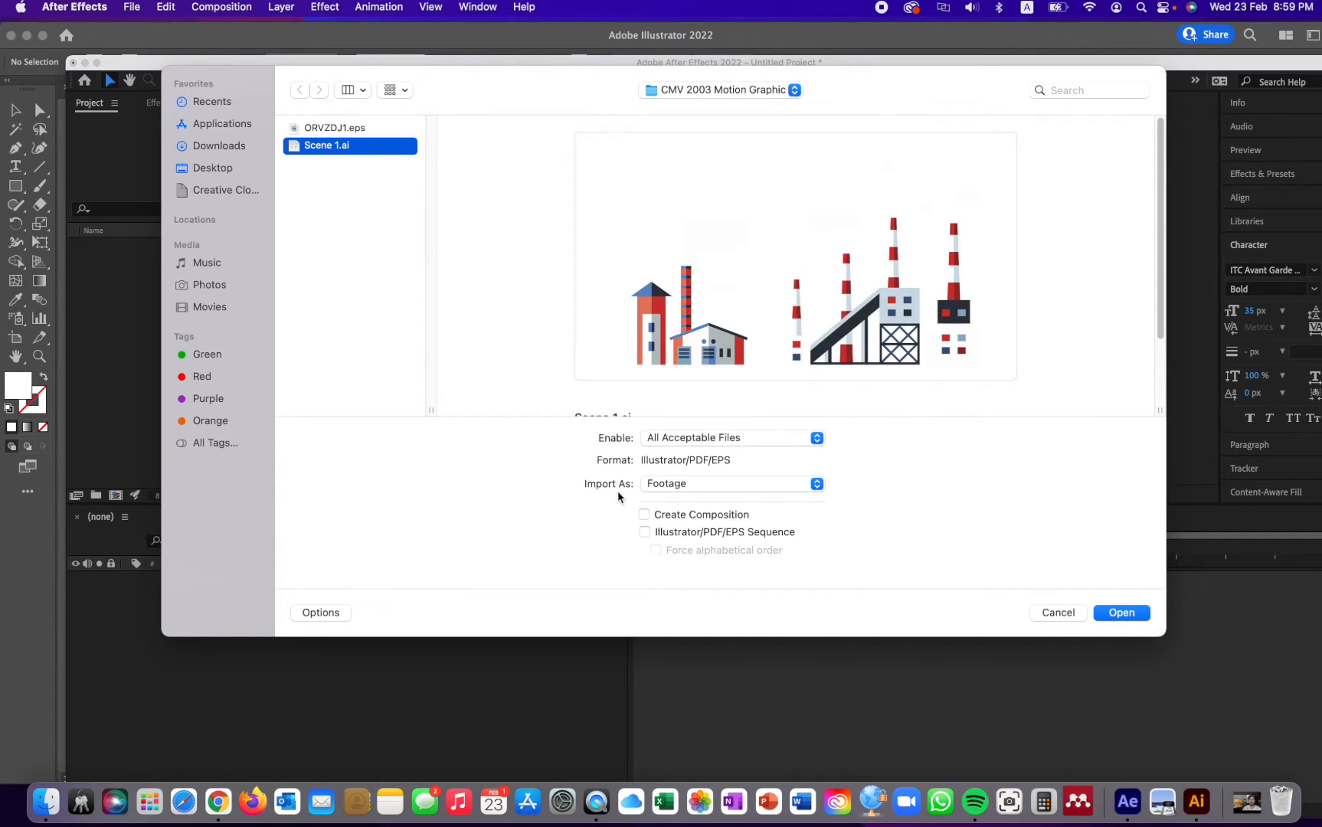
left_click(685, 485)
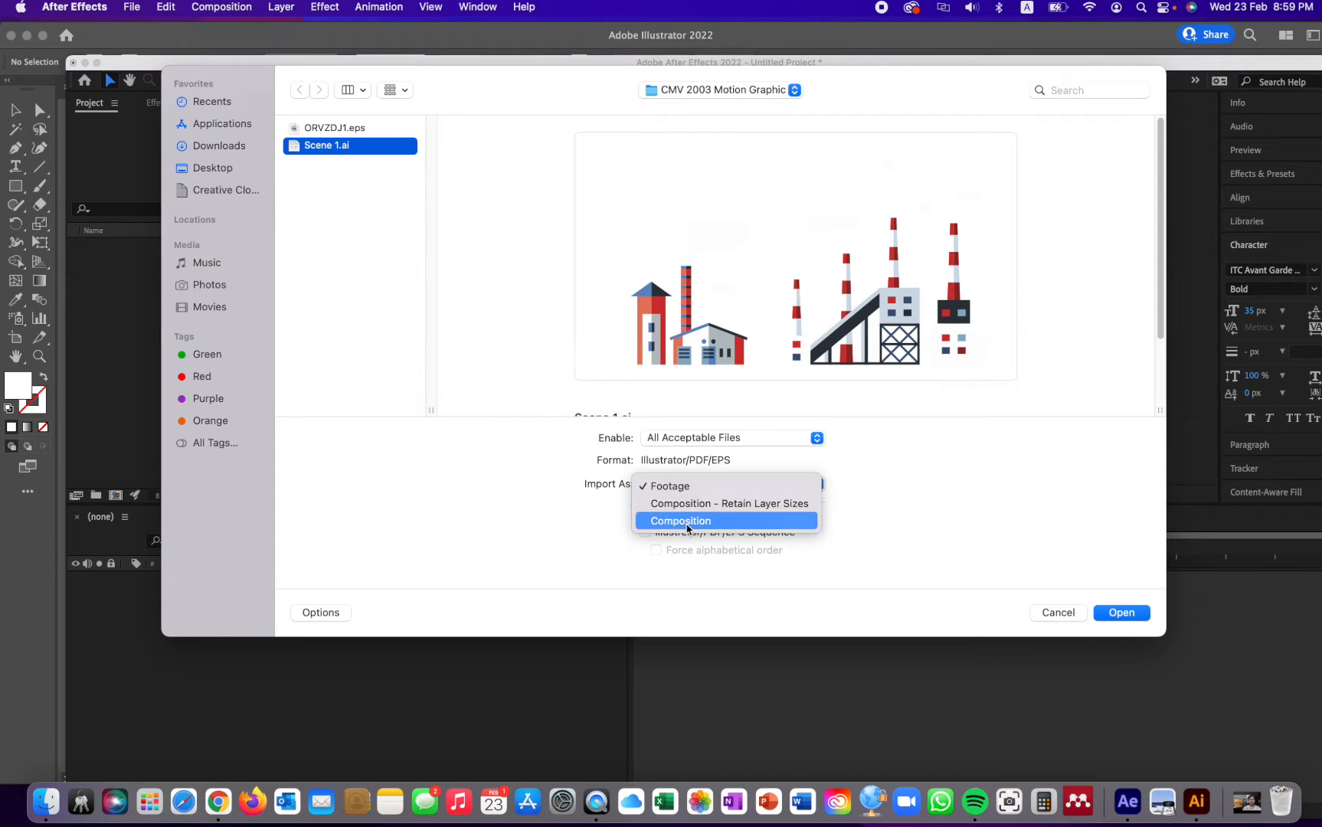
left_click(687, 526)
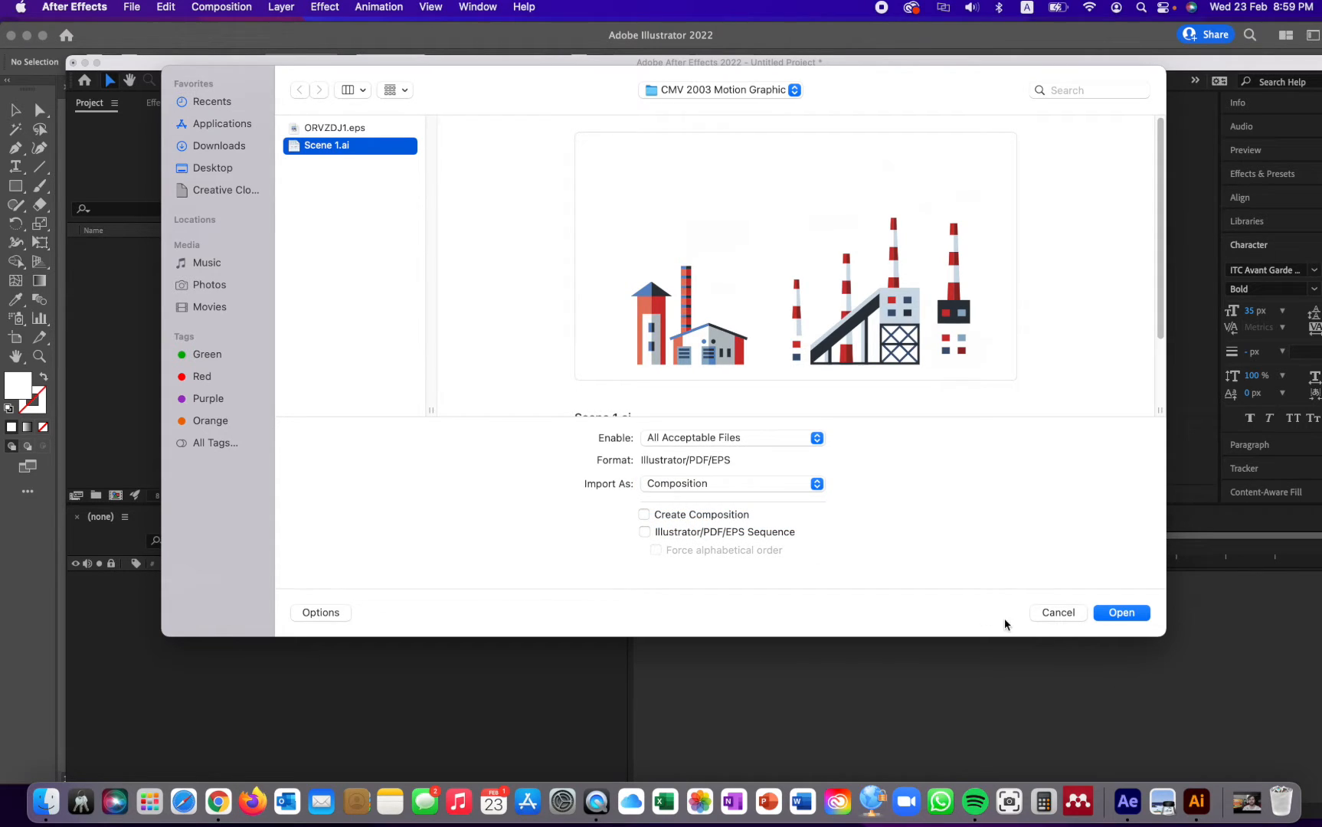
left_click(1109, 614)
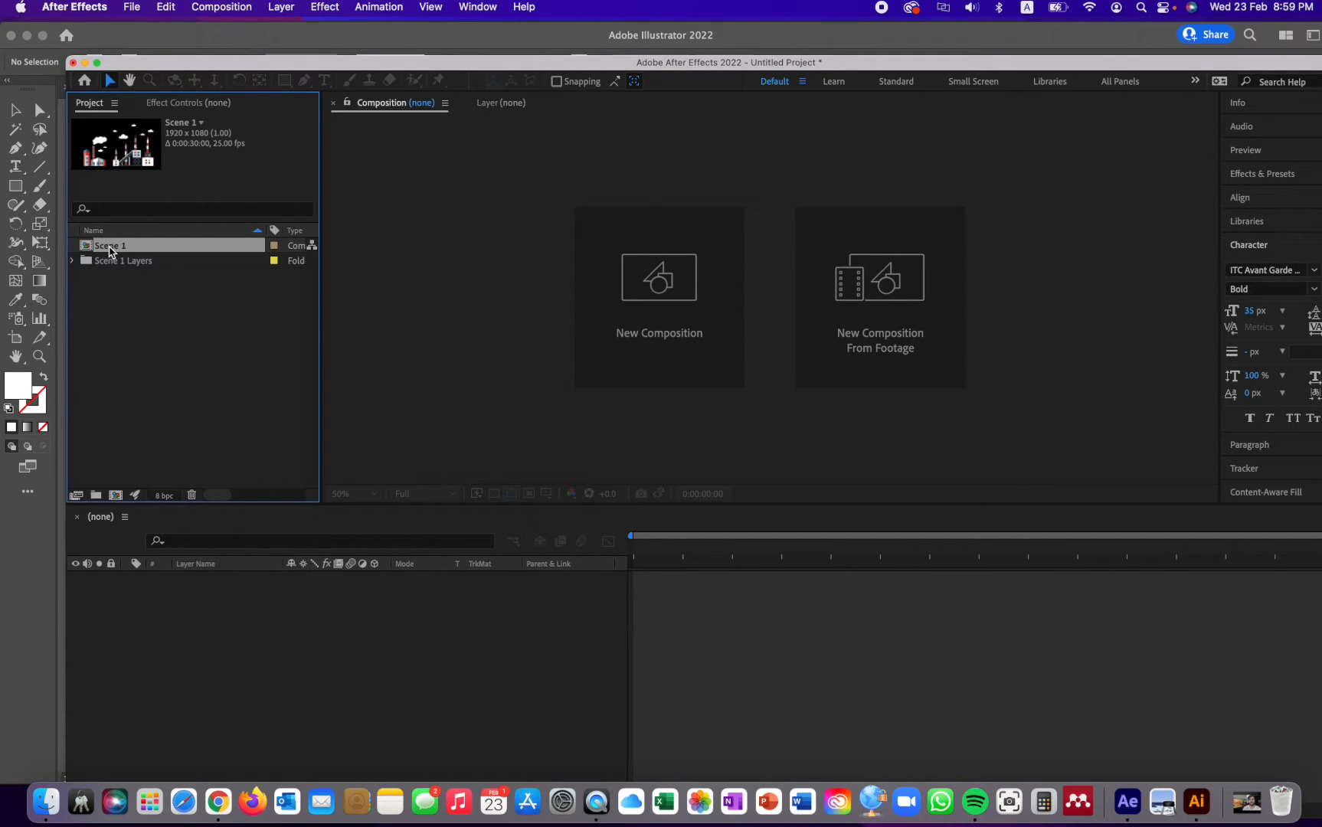
- Open the Scene 1 composition and solo Layer 11, which holds the large factory
double_click(110, 247)
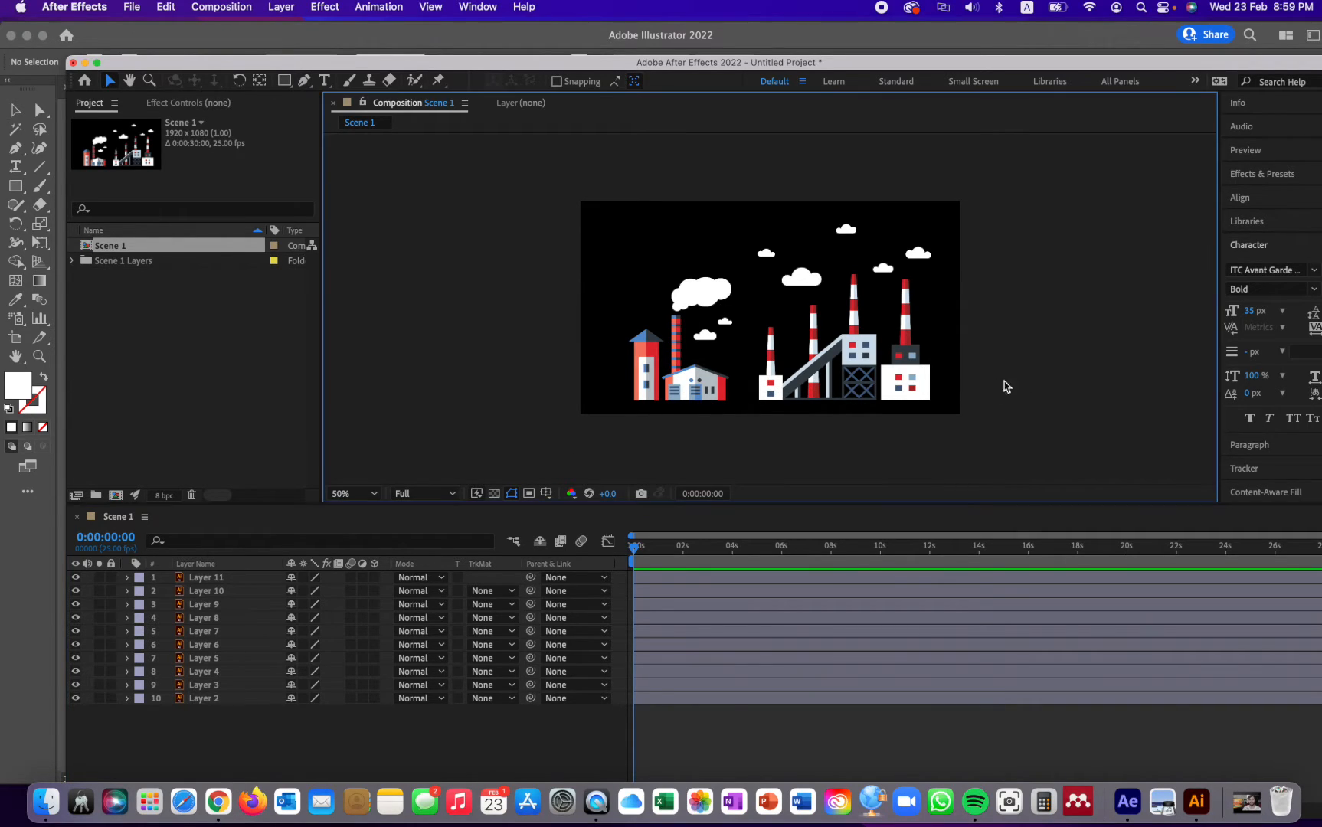
left_click(901, 380)
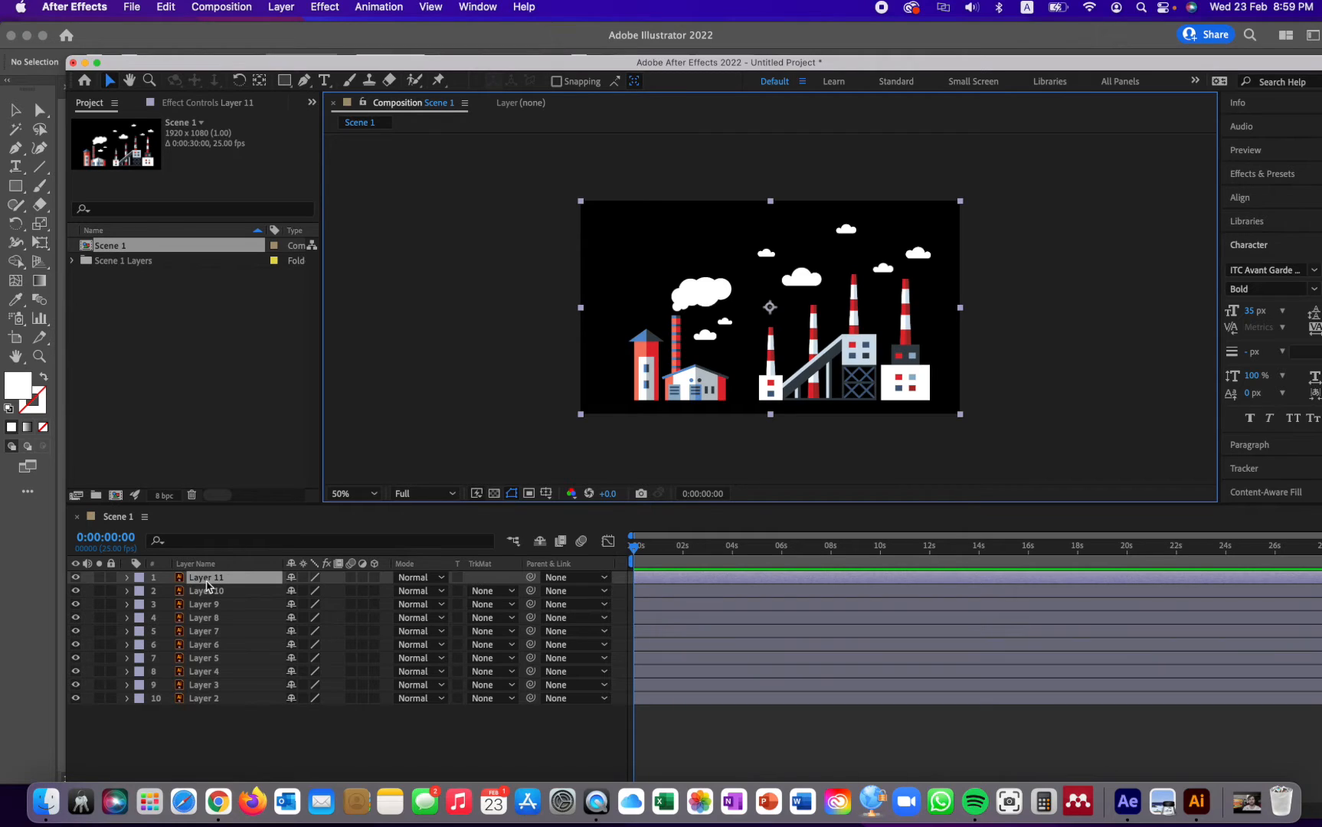
left_click(98, 579)
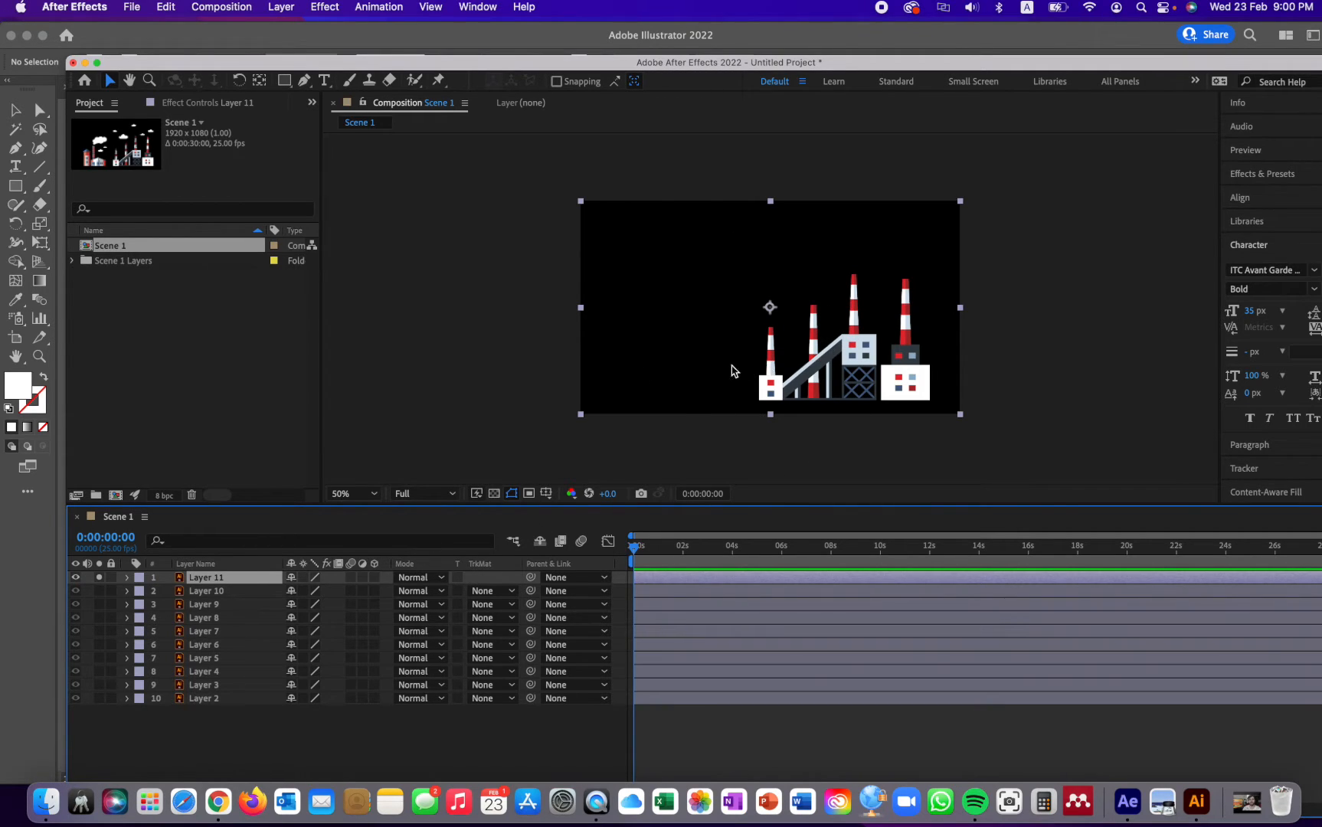
double_click(199, 578)
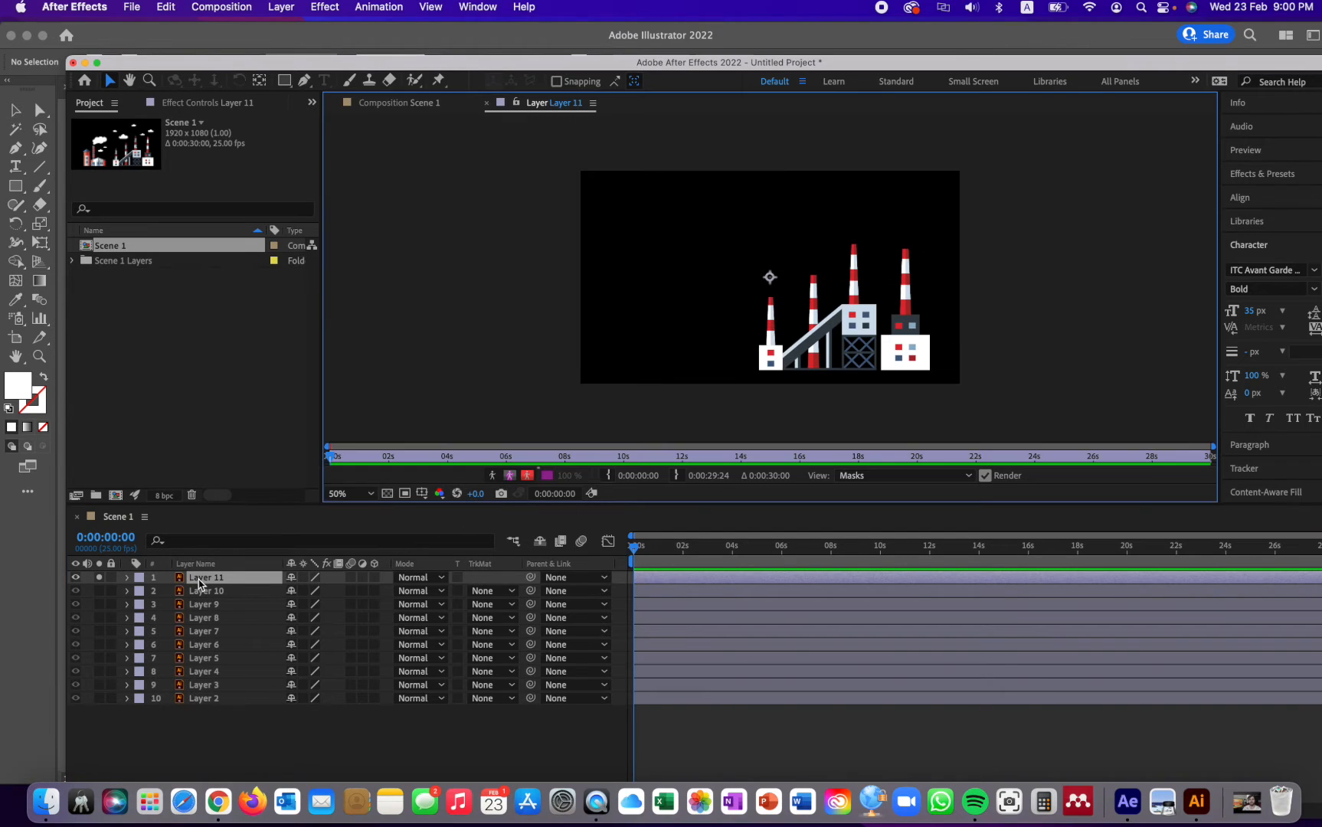
left_click(396, 104)
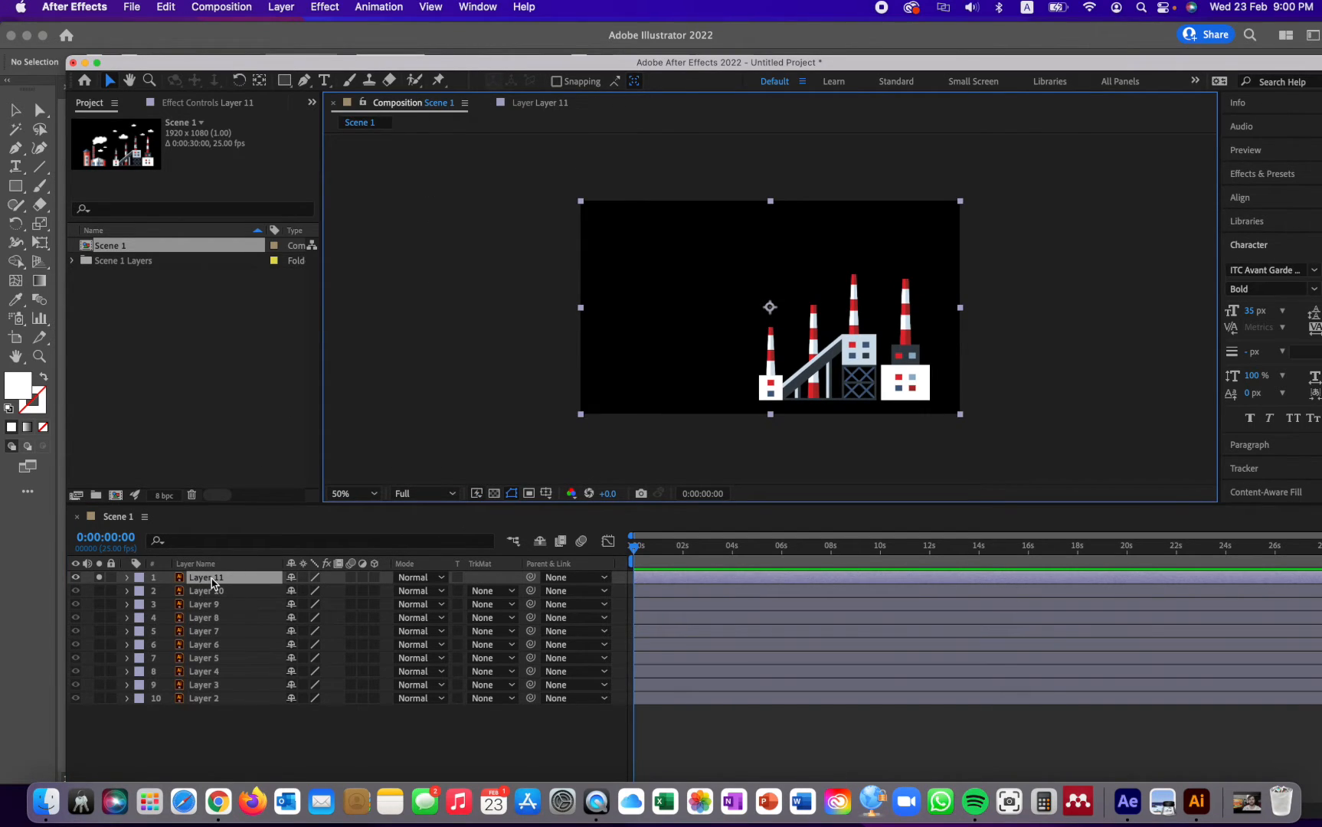
double_click(212, 579)
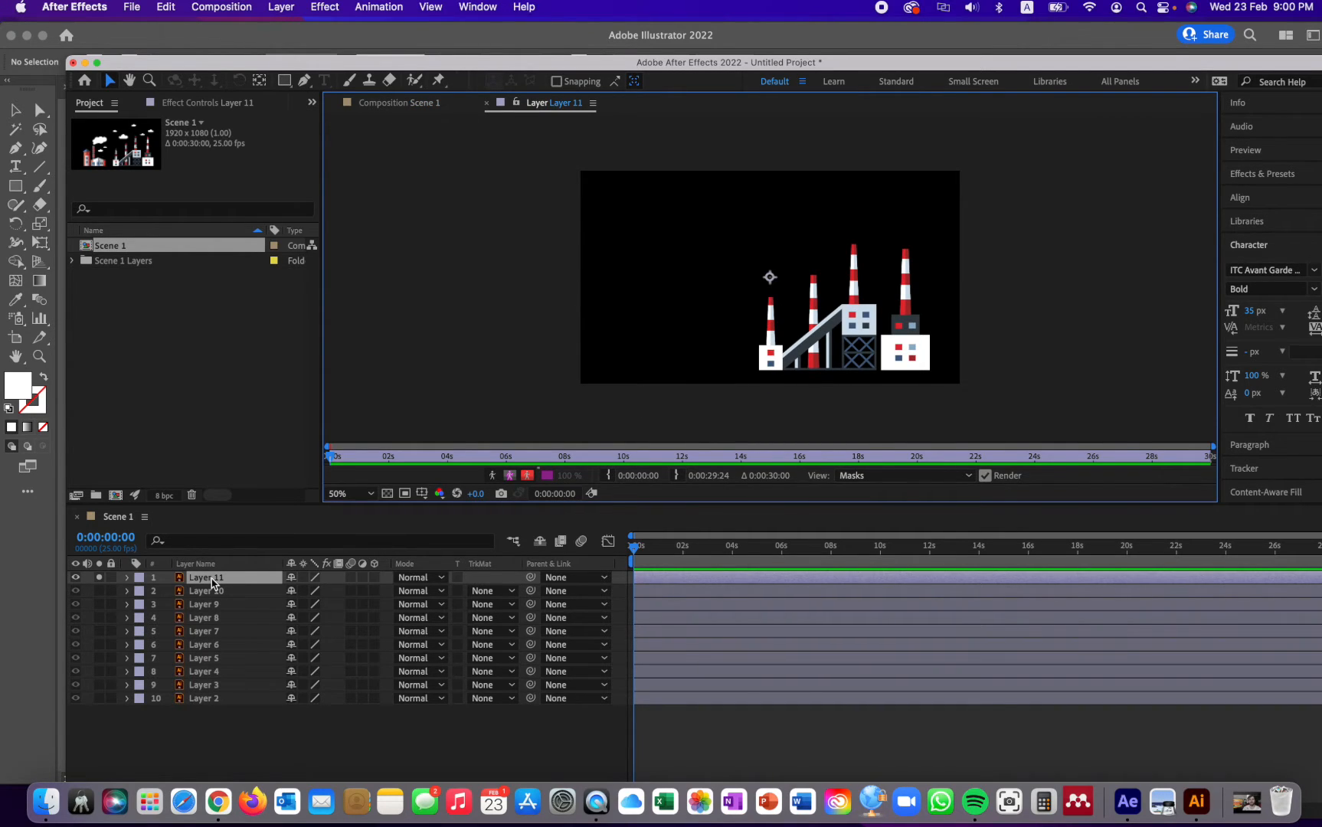
left_click(405, 104)
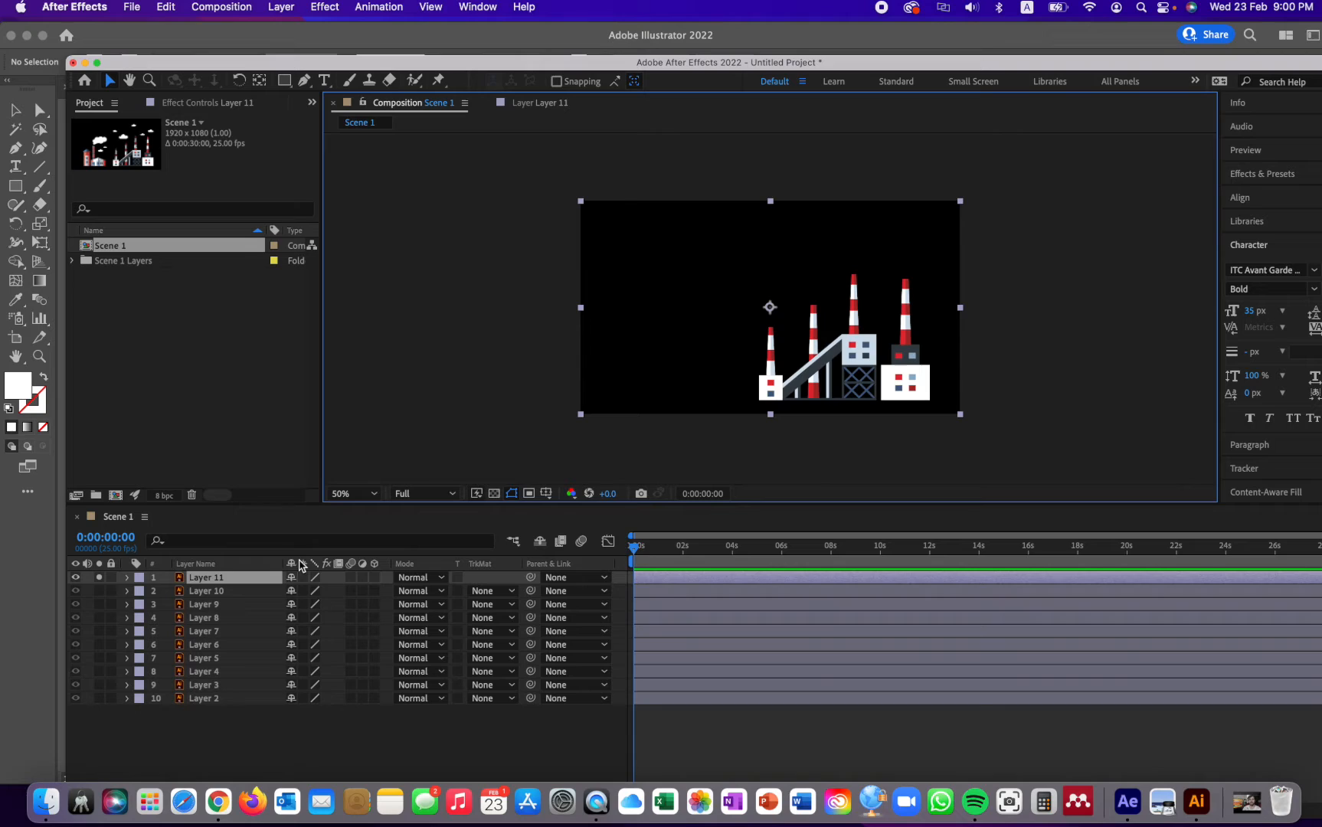
- Rename Layer 11 as "building 1" and close its separate layer view
left_click(219, 592)
left_click(221, 580)
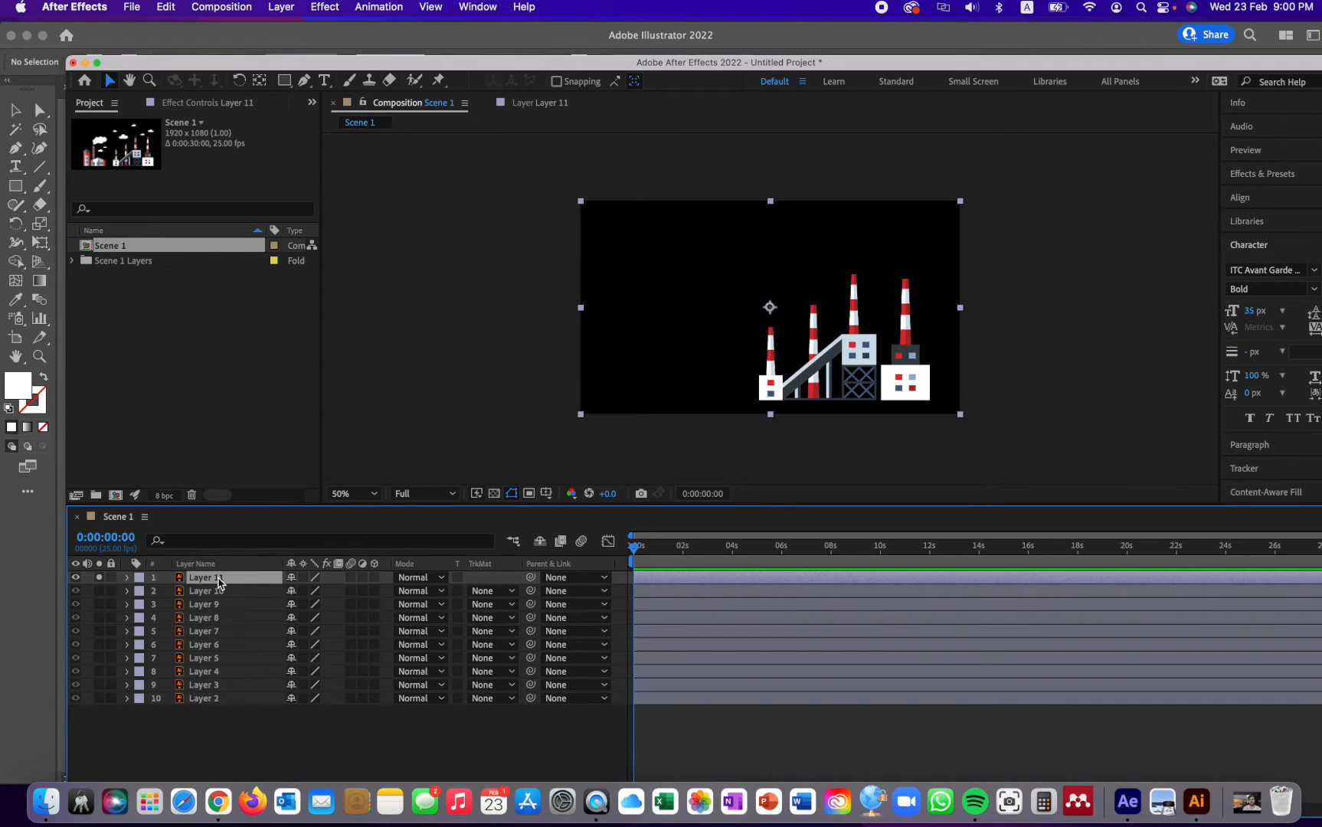
key("Return")
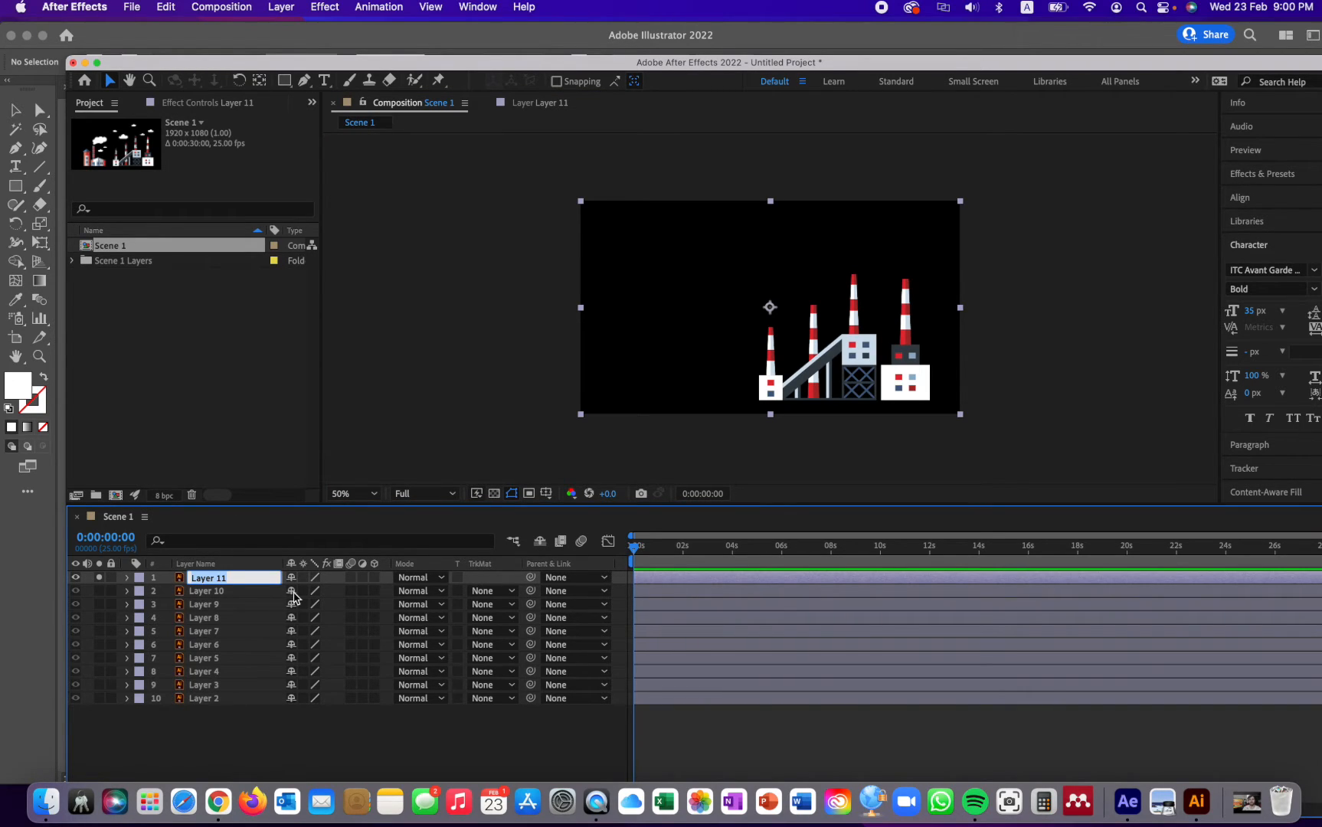
type("building 1")
key("Return")
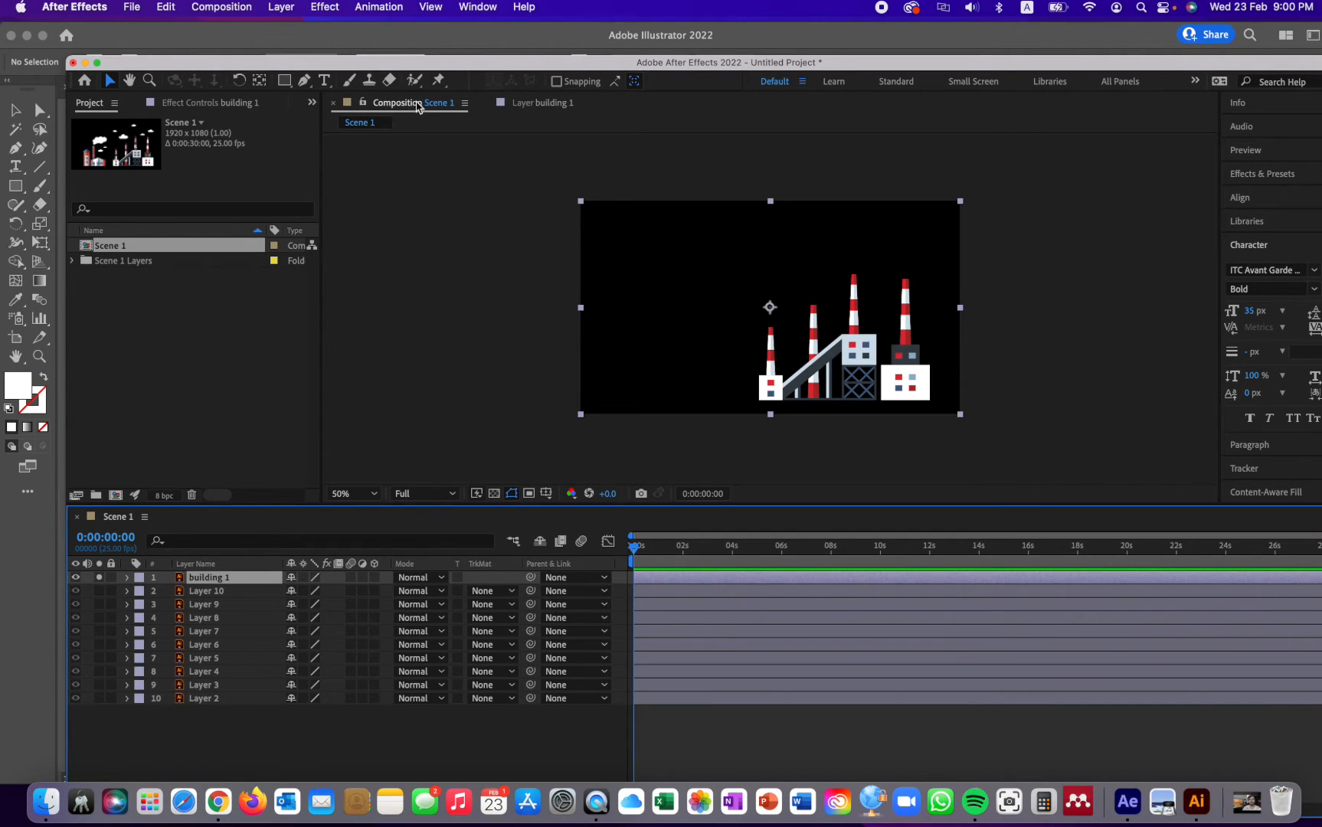
left_click(538, 104)
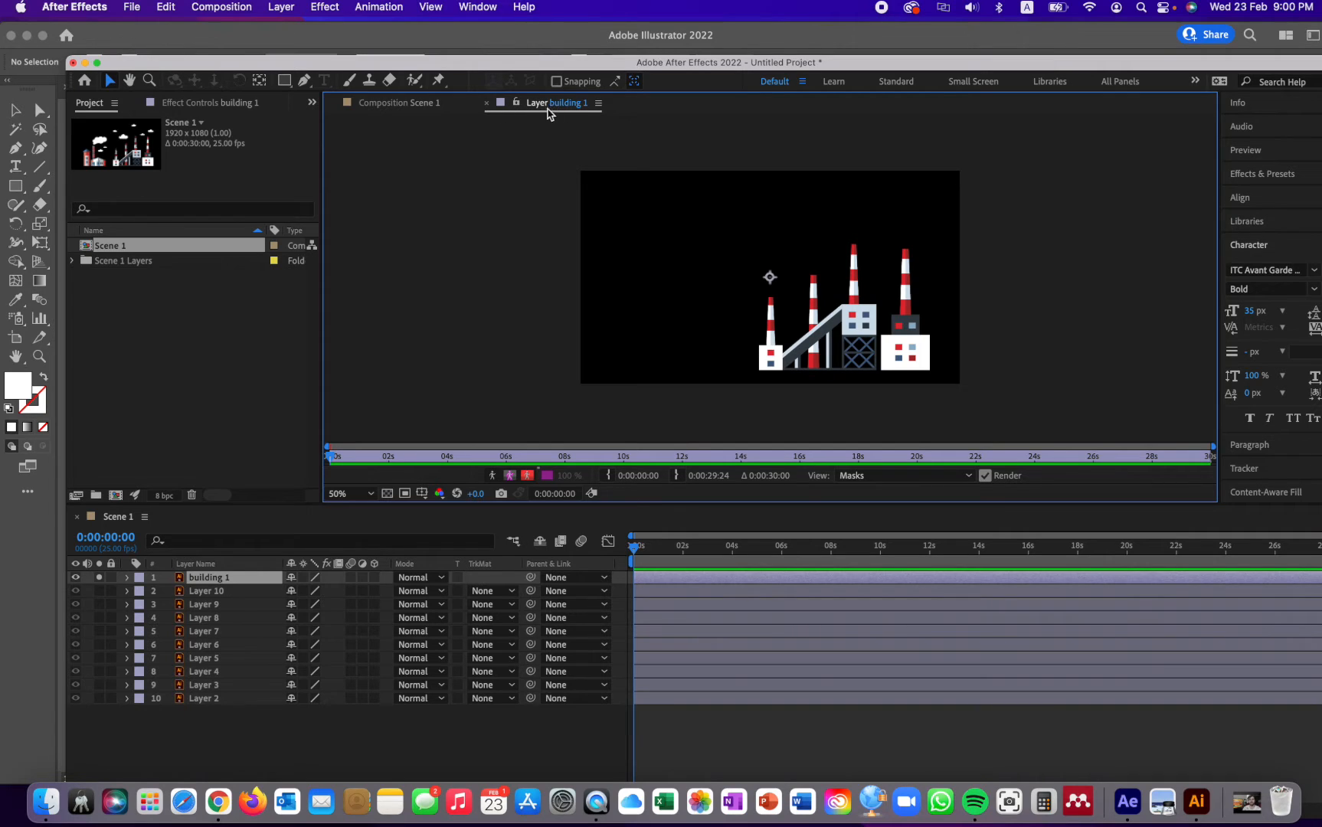
left_click(485, 105)
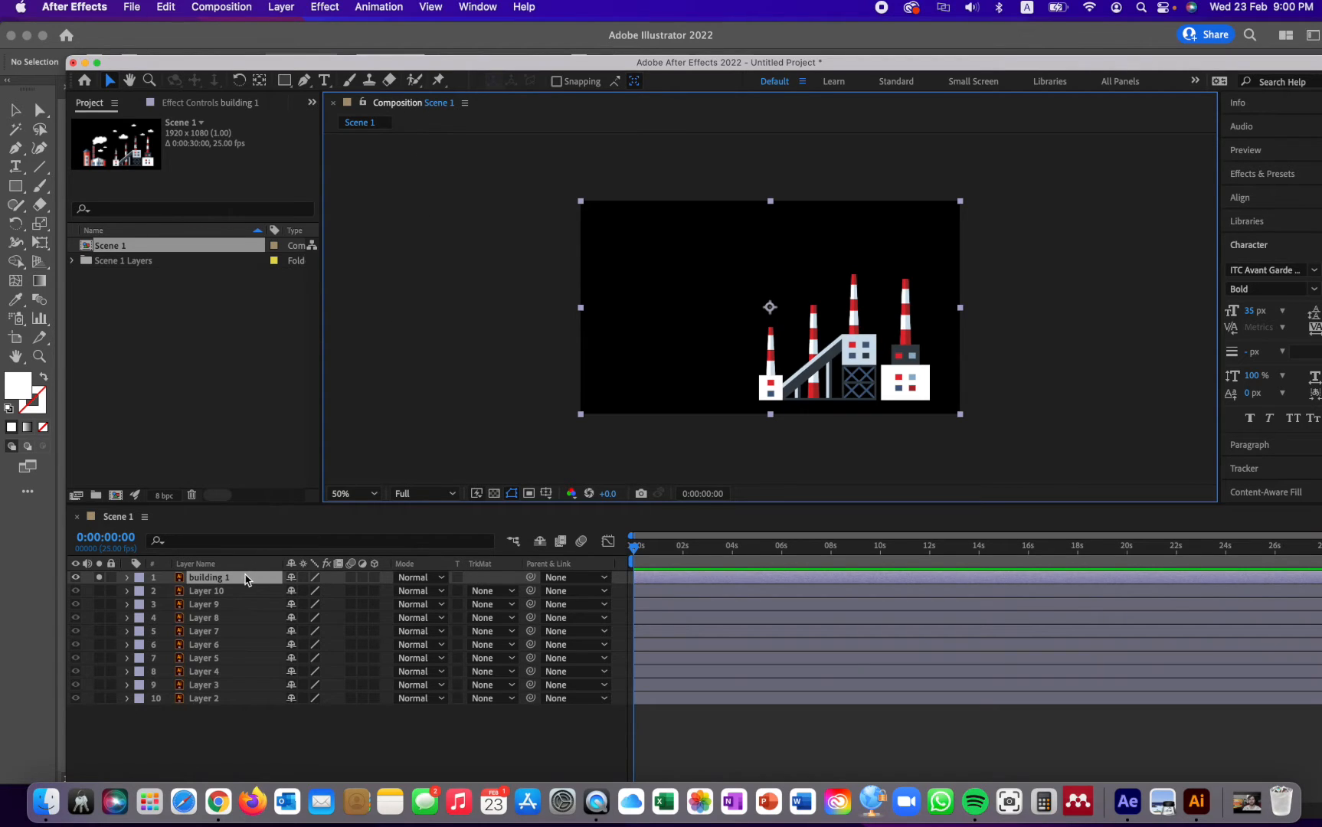
left_click(216, 580)
left_click(207, 591)
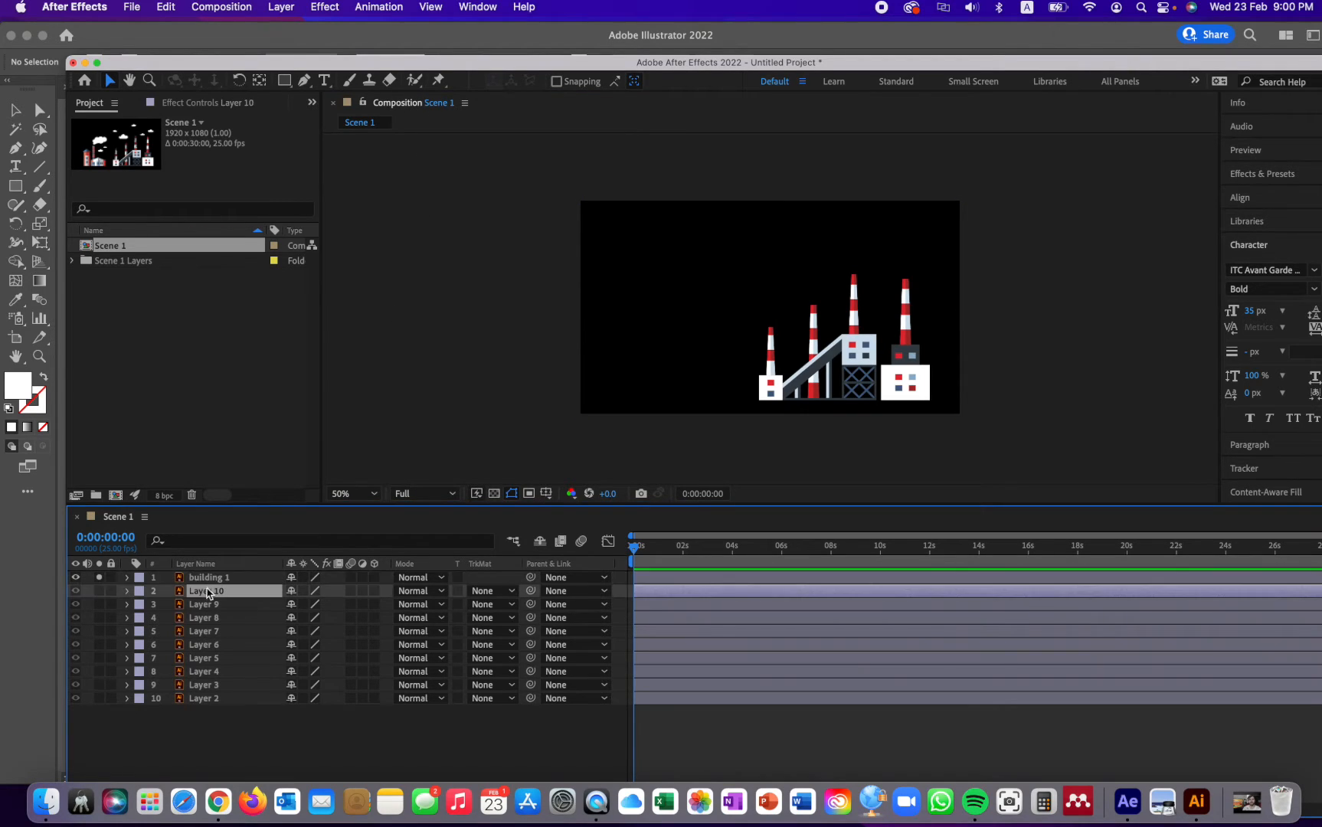
left_click(212, 580)
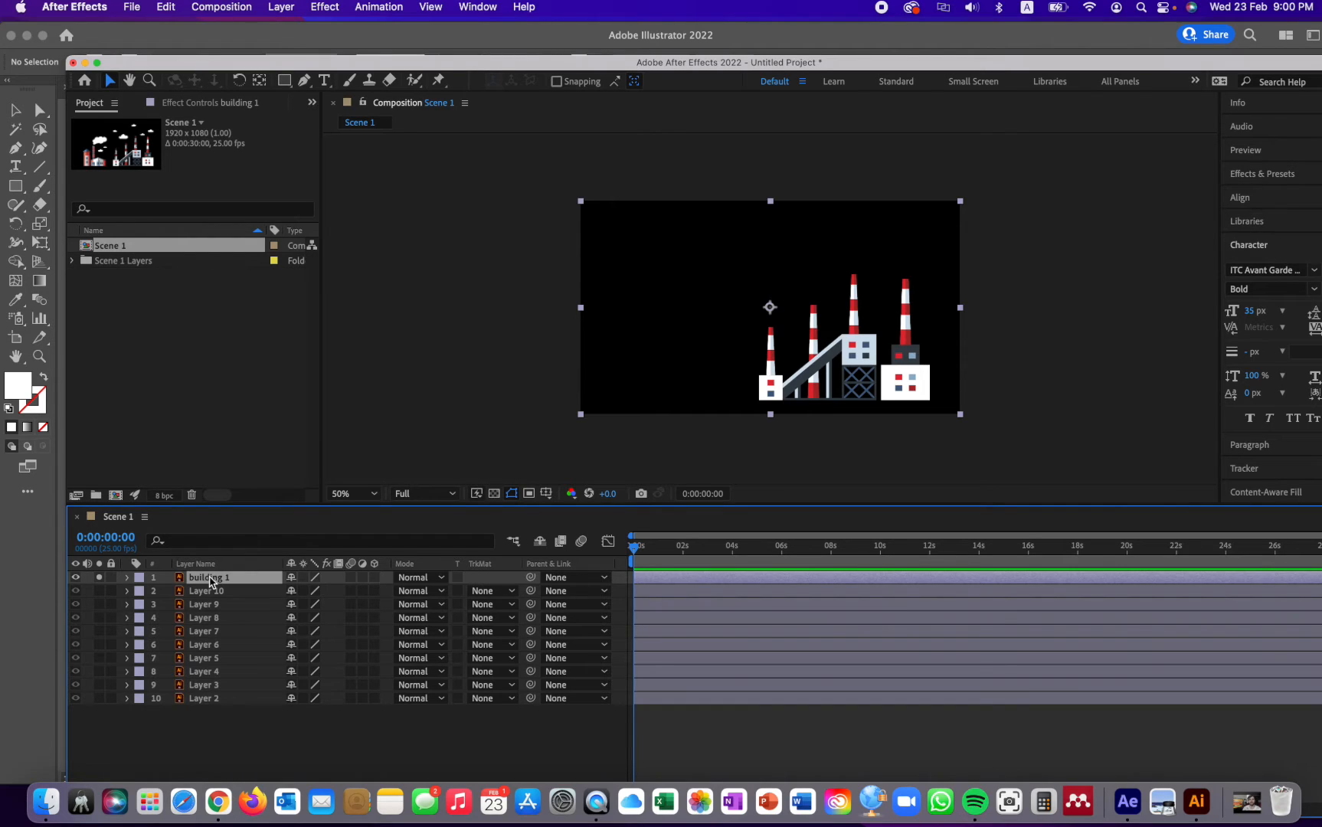
key("Return")
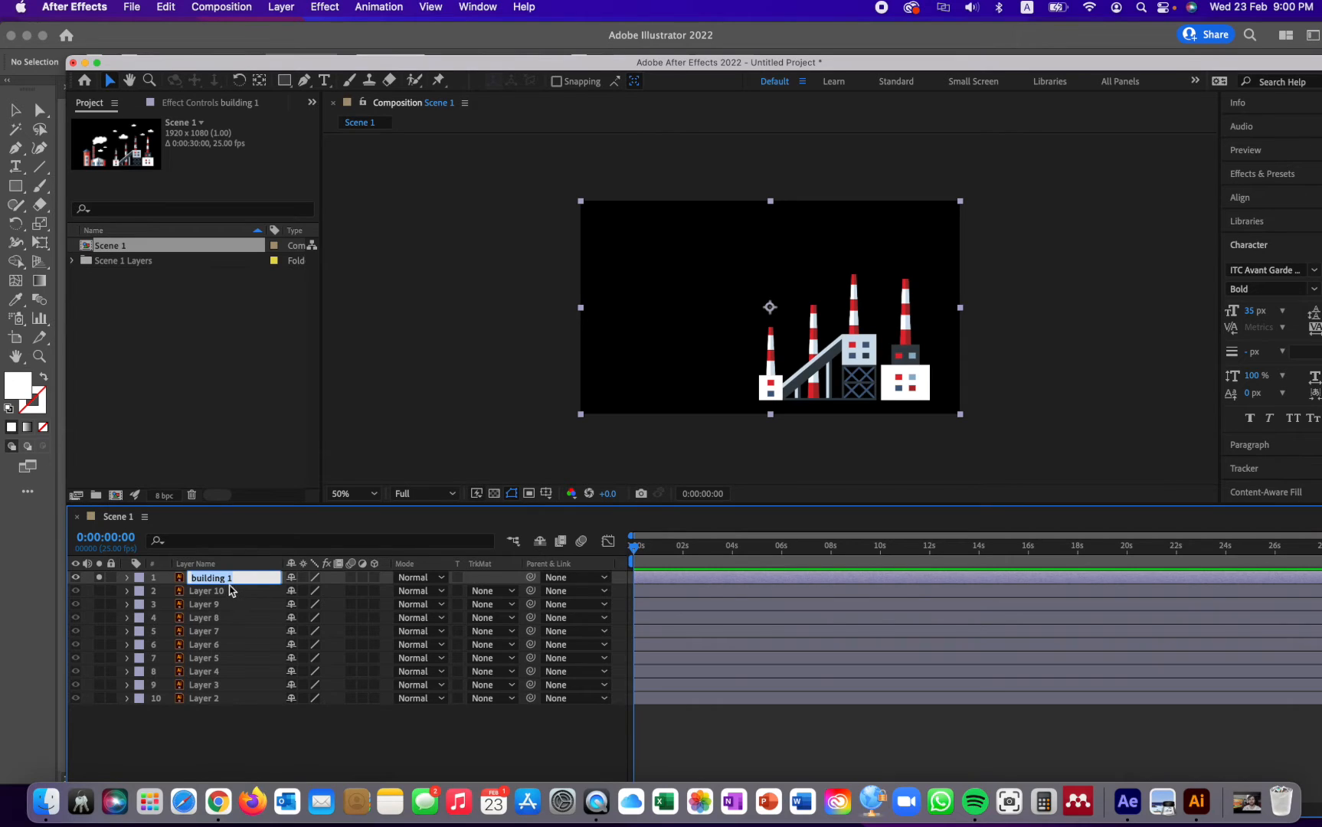
key("Return")
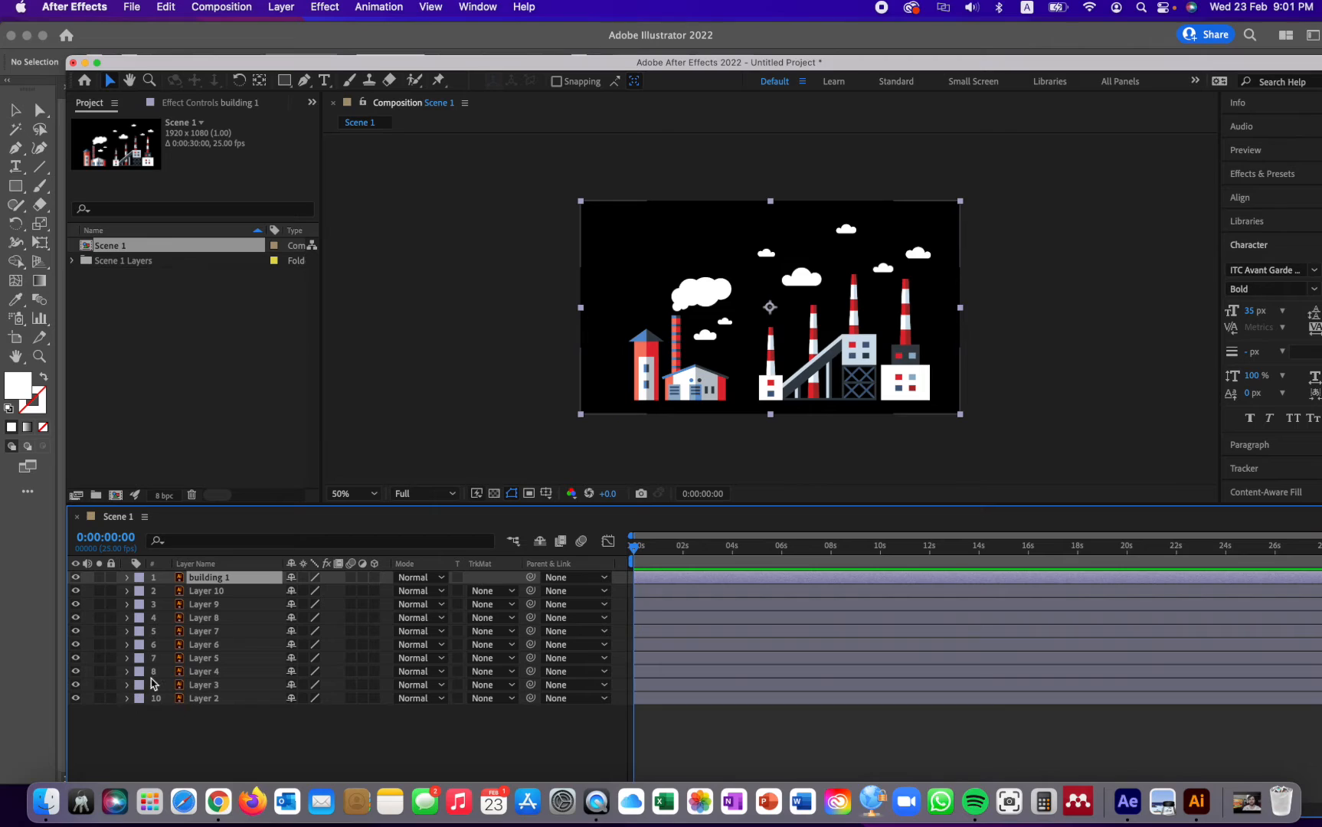
- Solo Layer 5, which holds the small red and white factory, rename it as "building 2", and end the solo
left_click(100, 658)
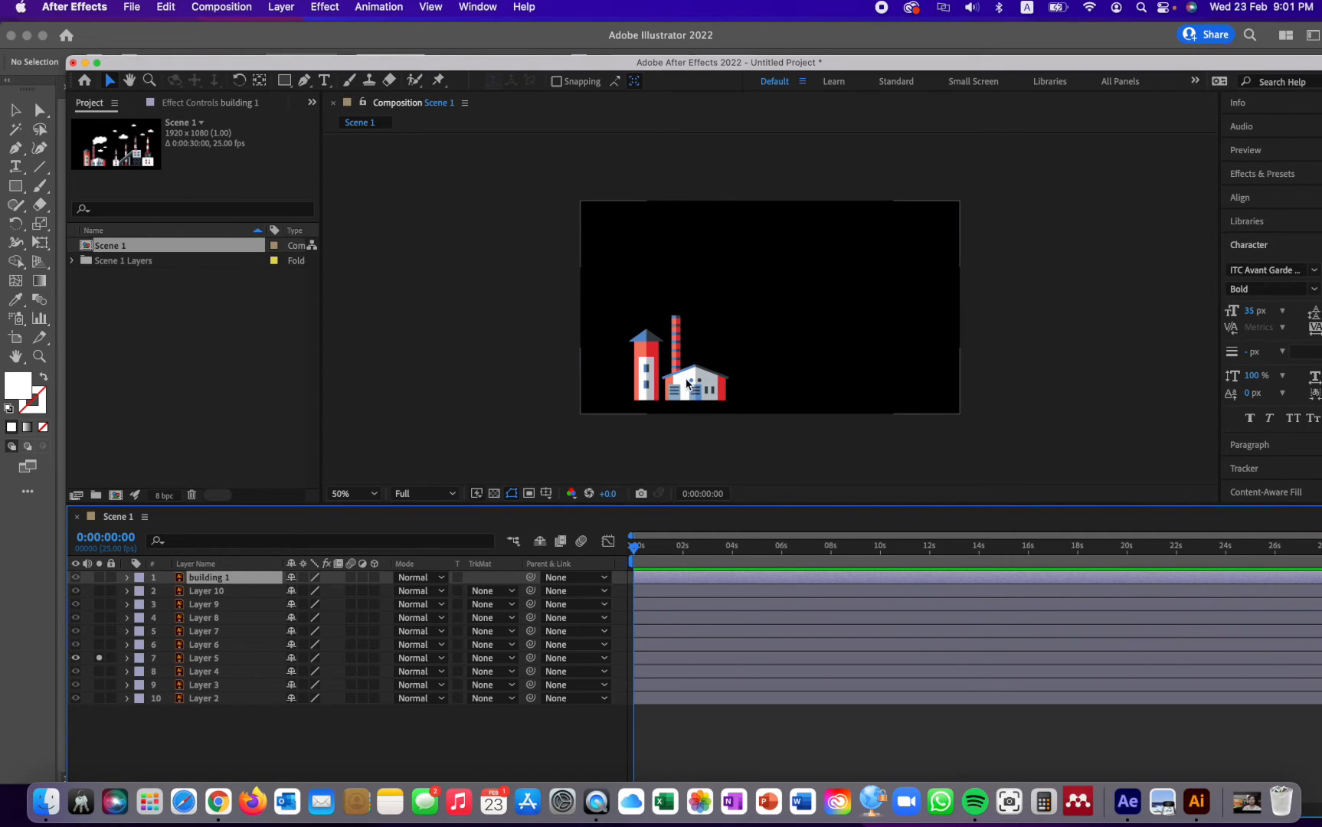
left_click(206, 658)
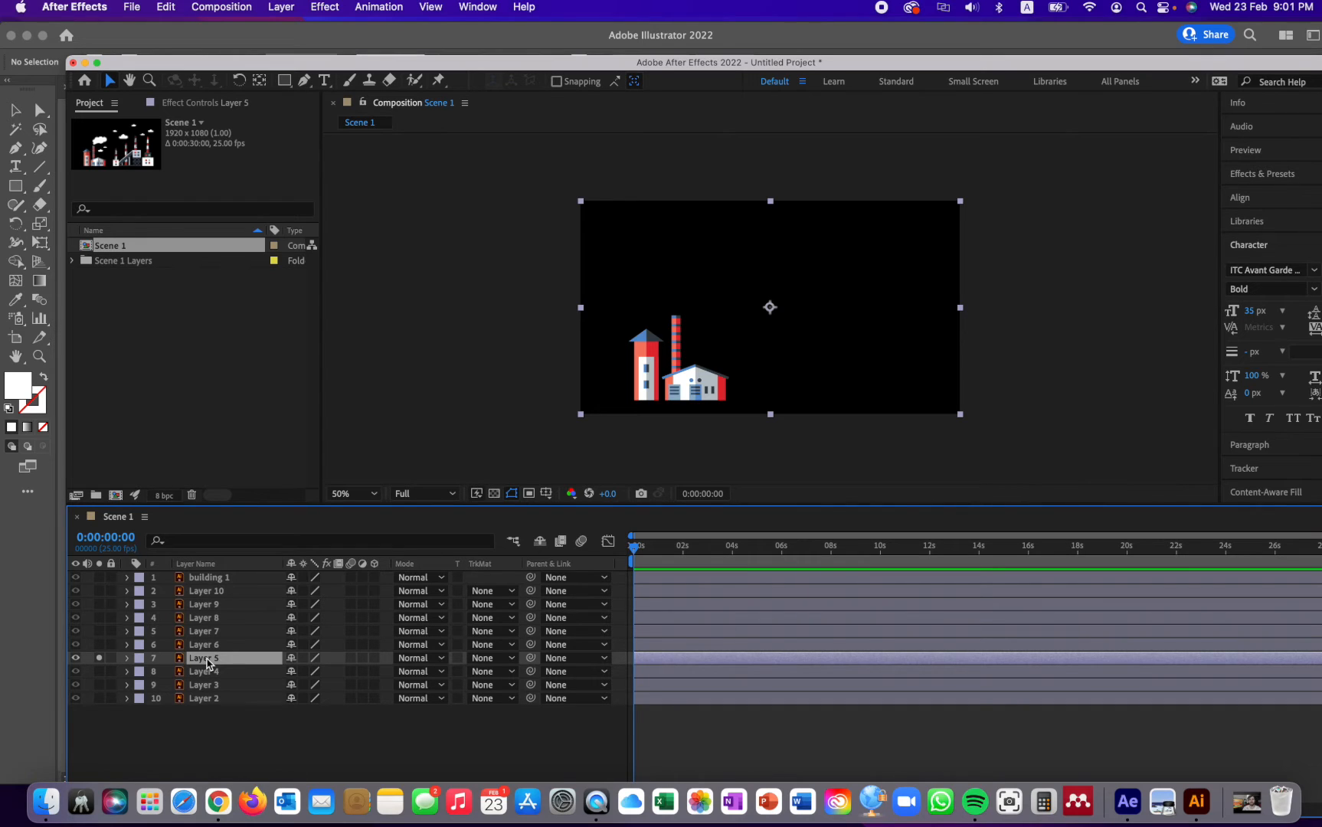
key("Return")
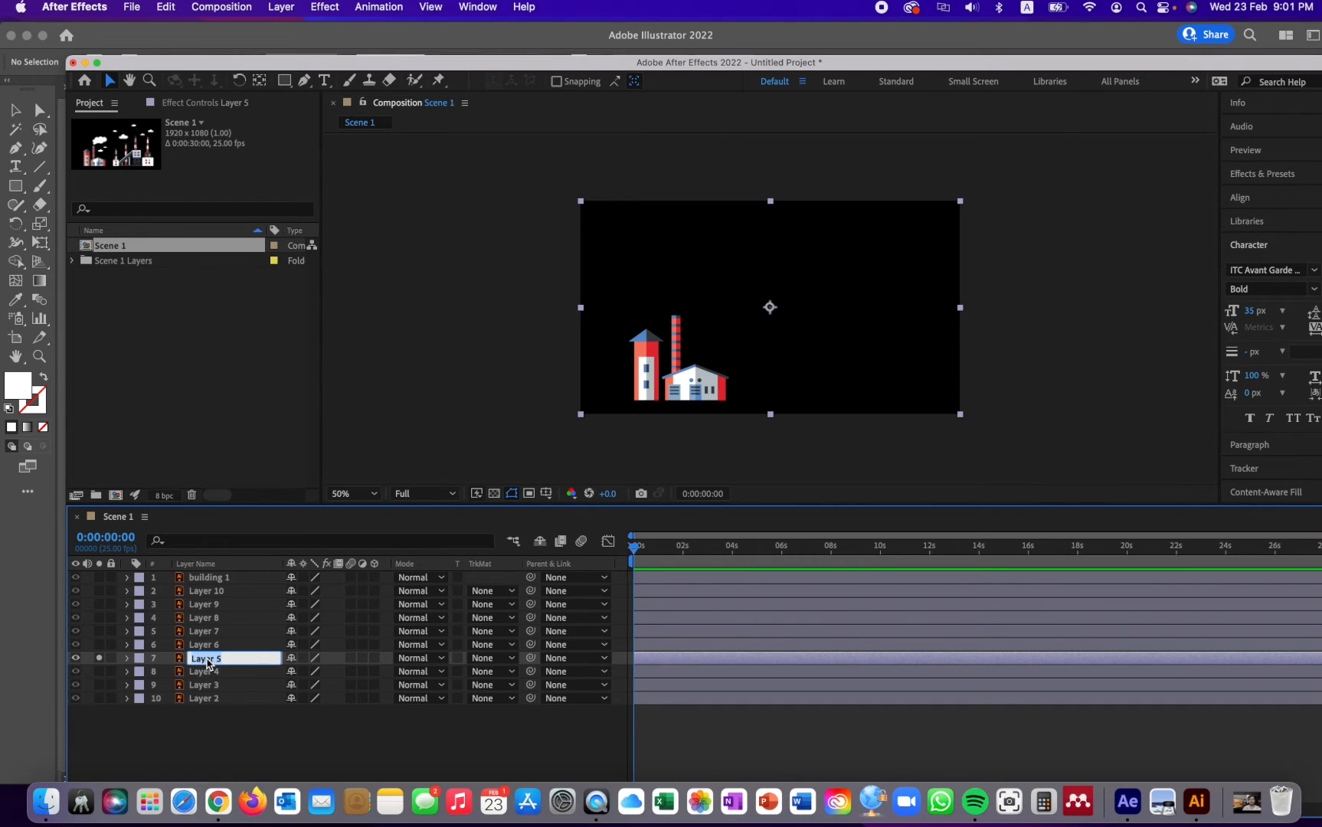
type("building 2")
key("Return")
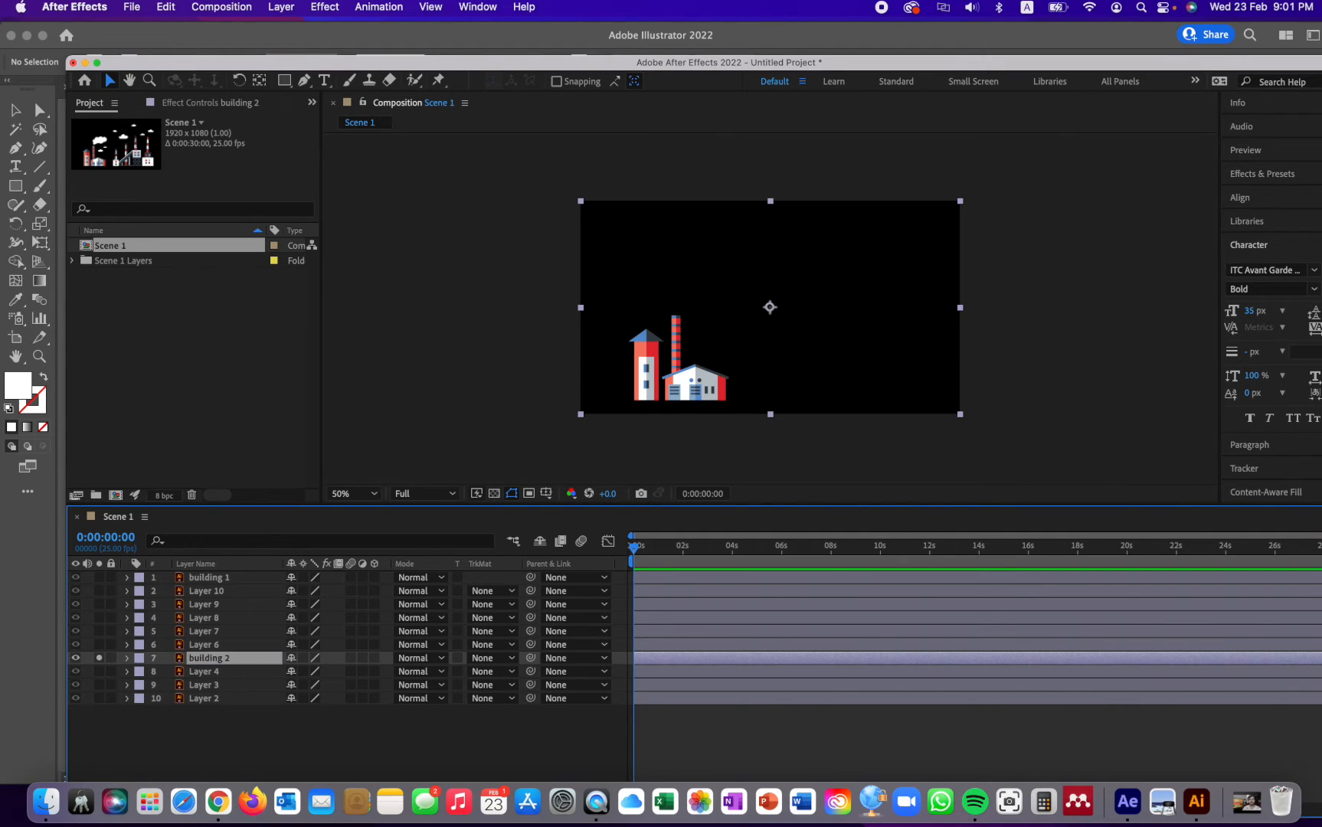
left_click(99, 657)
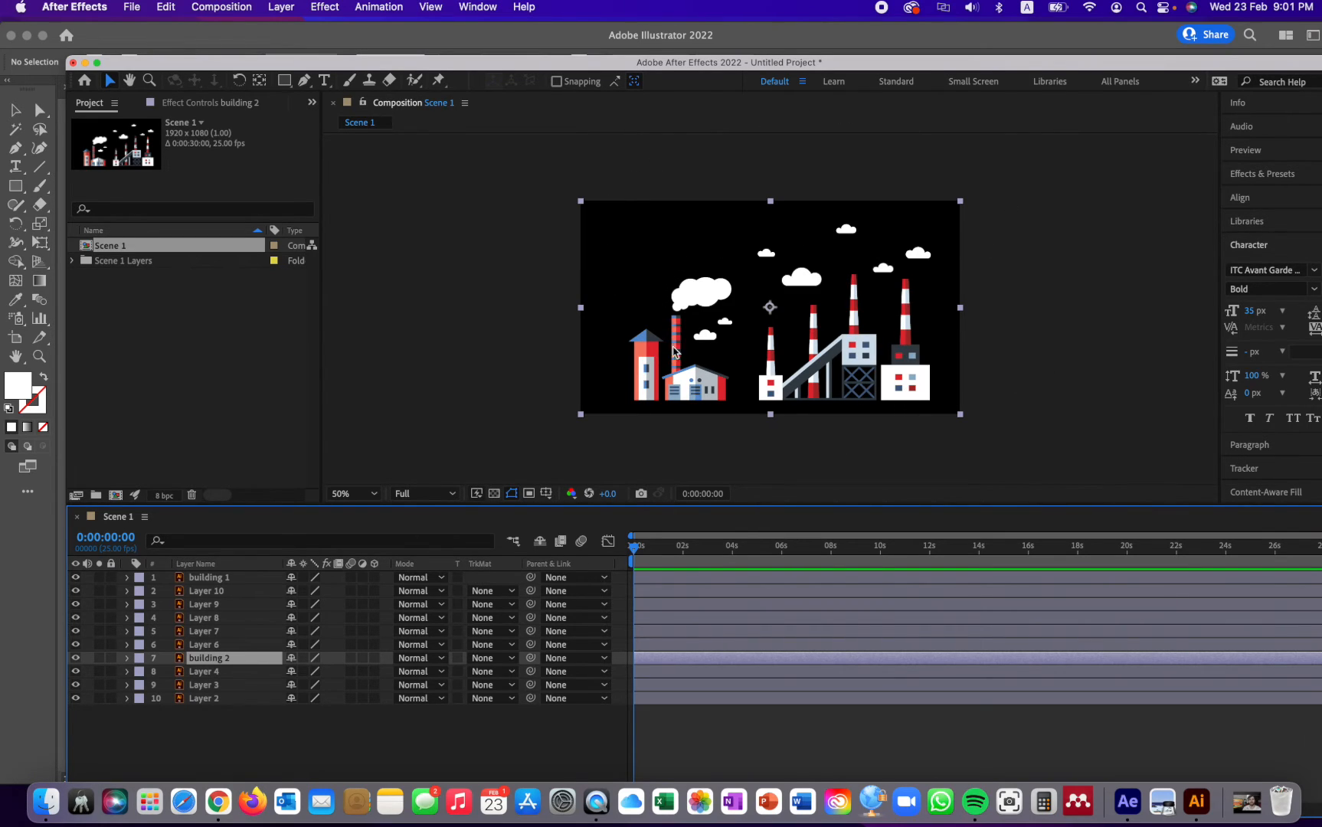
left_click(1105, 363)
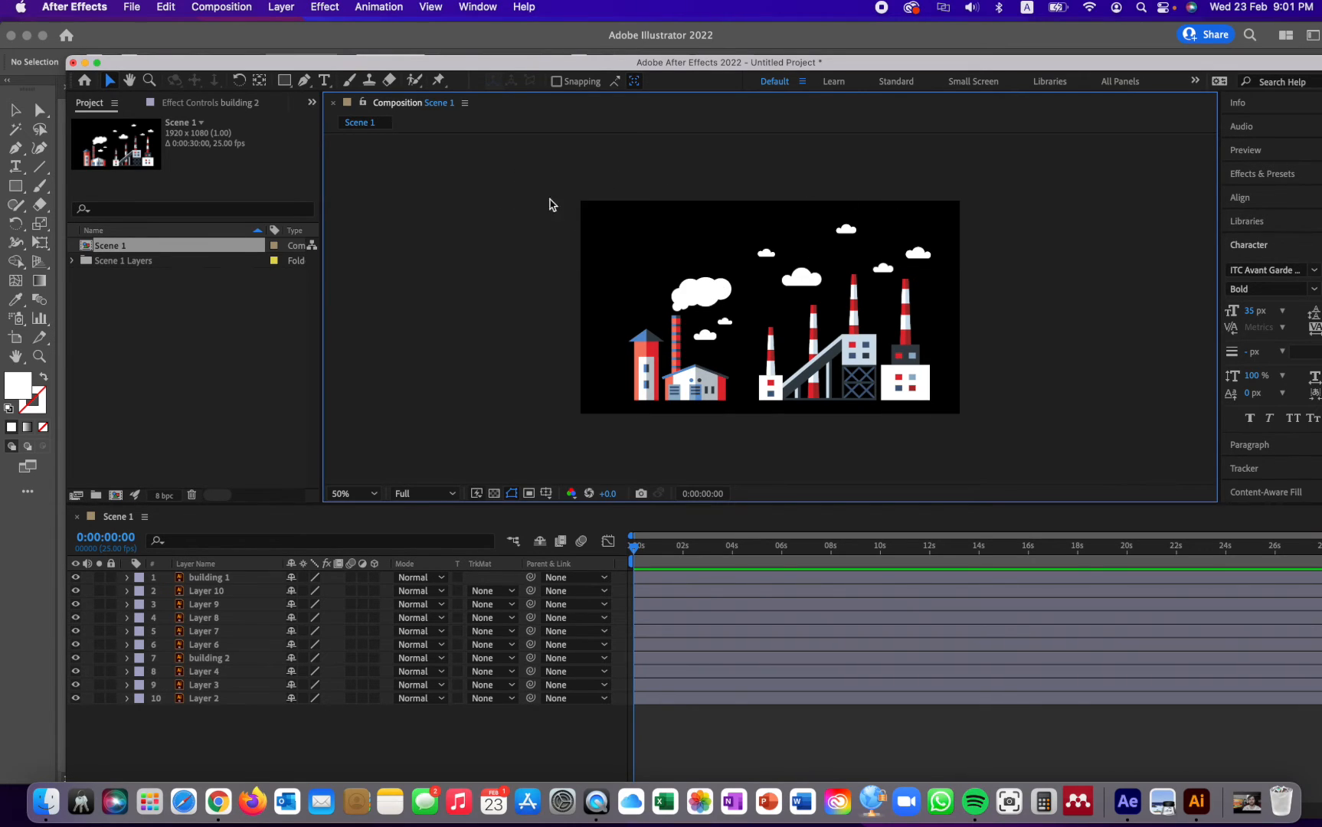
- Select all layers of the scene and shift them together slightly right and down in the composition
left_click_drag(554, 173, 1008, 457)
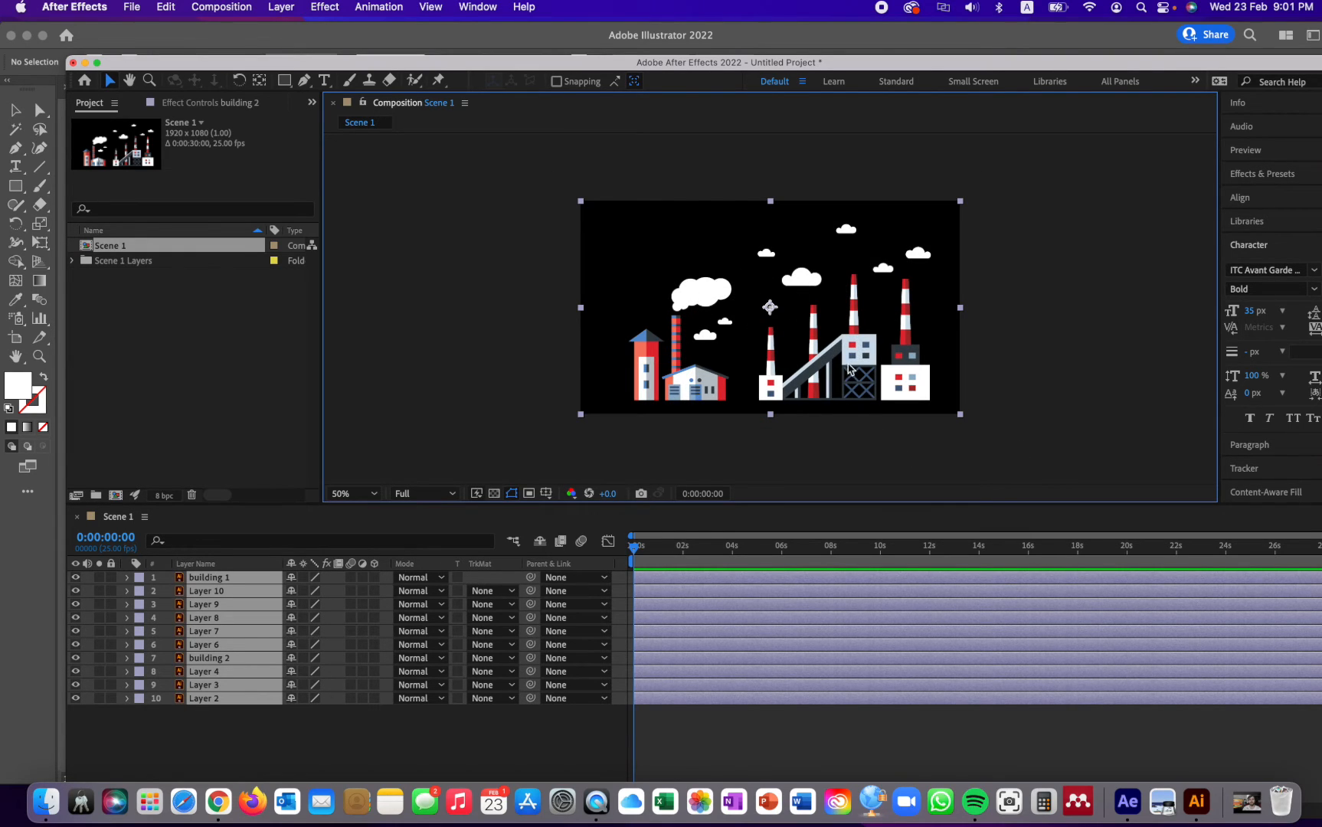
left_click_drag(859, 364, 882, 368)
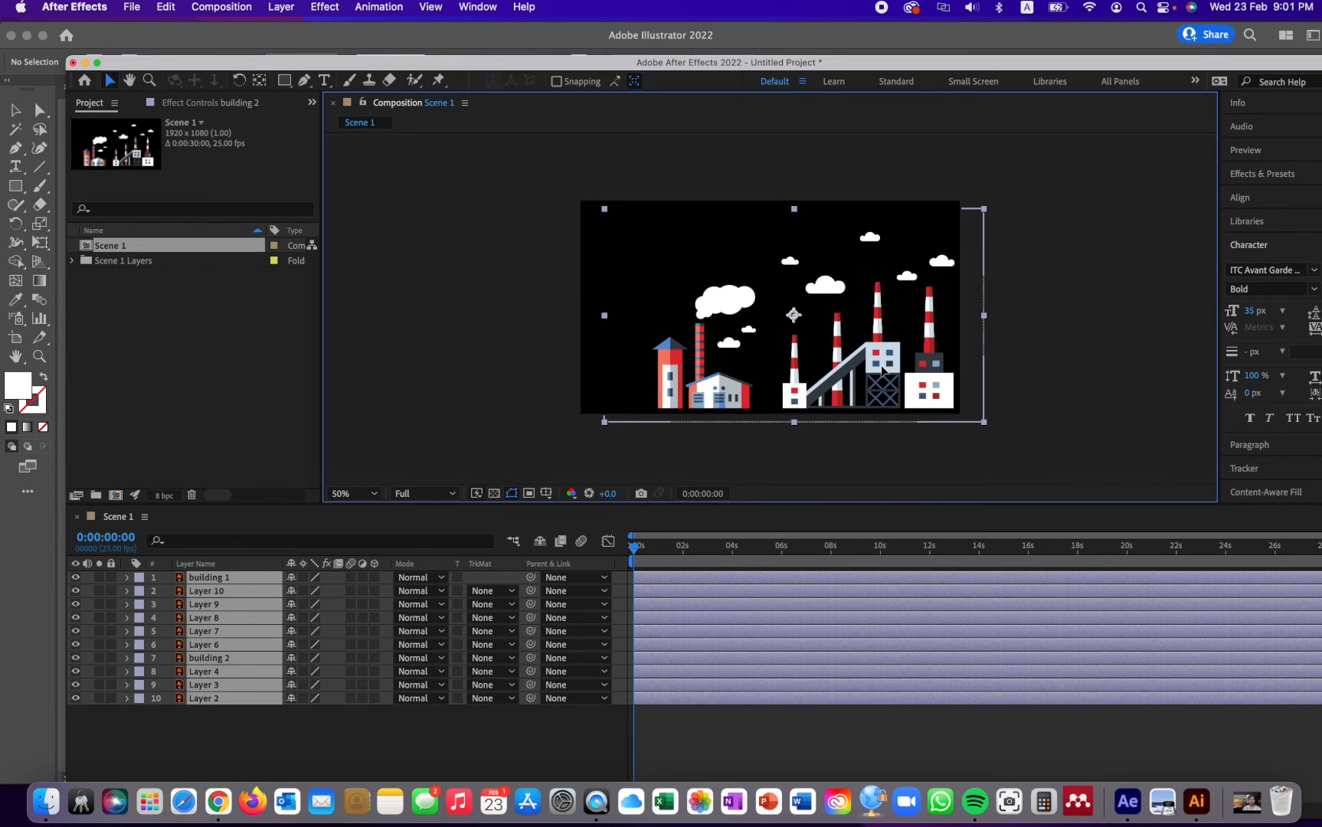
left_click(1103, 408)
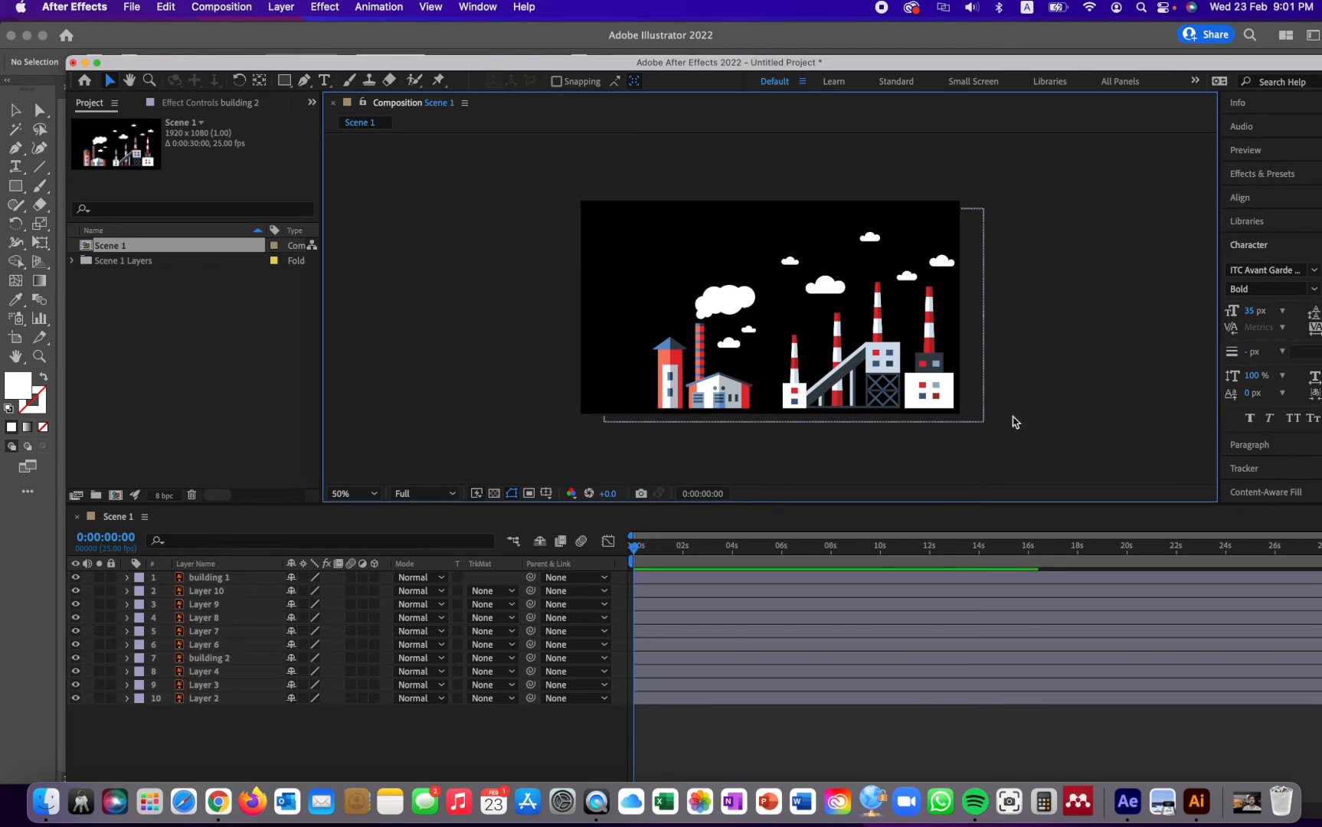
- Solo the building 2 layer, then copy it and paste a duplicate into the composition
left_click(705, 398)
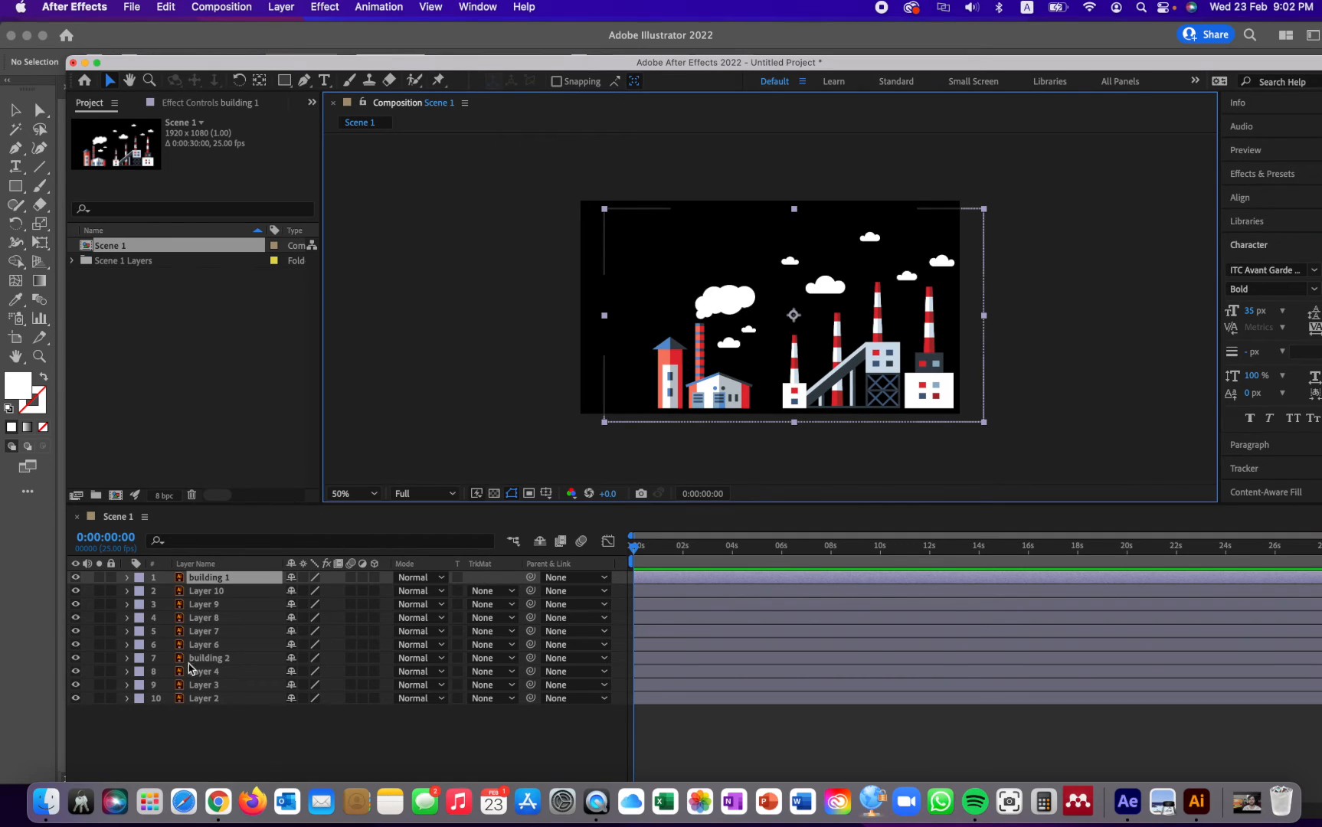
left_click(99, 658)
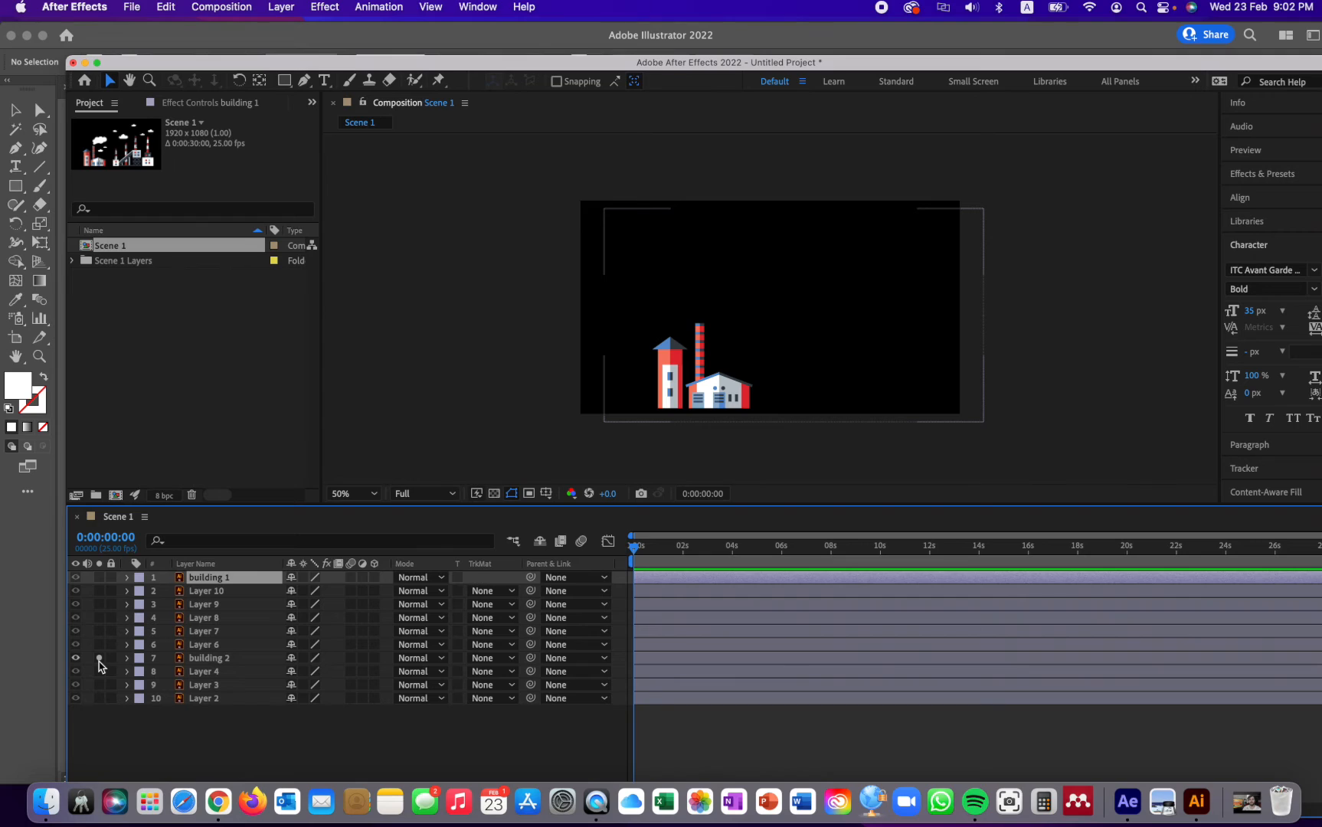
left_click(239, 661)
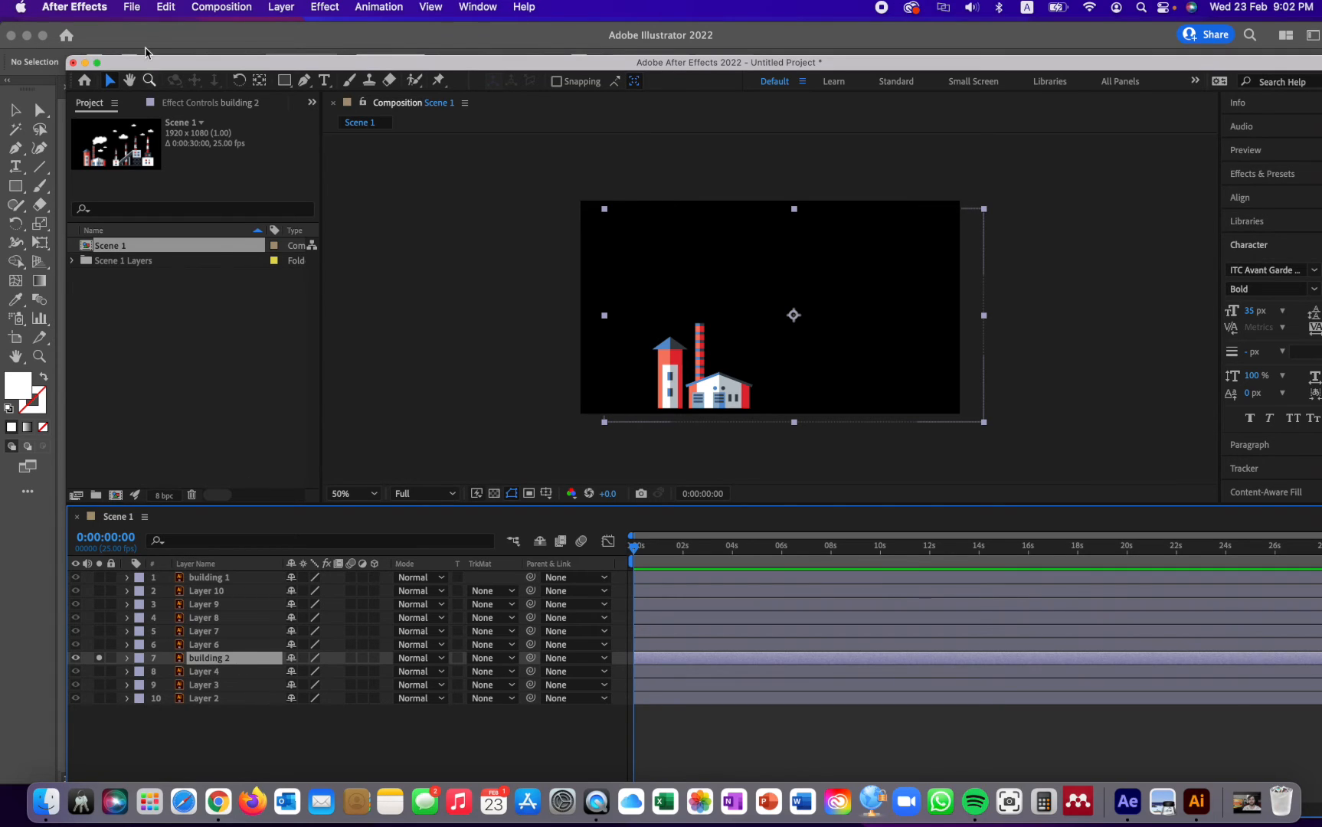
left_click(167, 7)
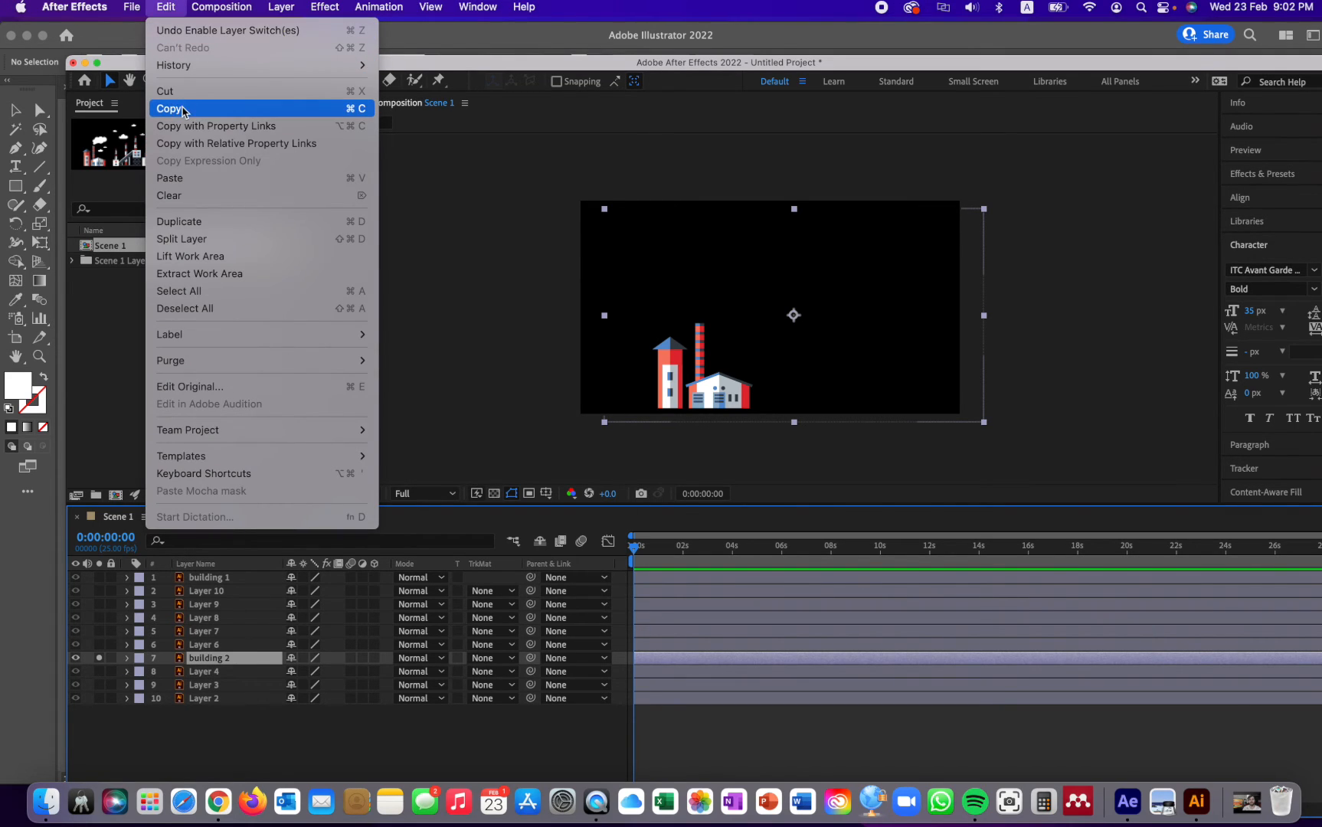
left_click(217, 115)
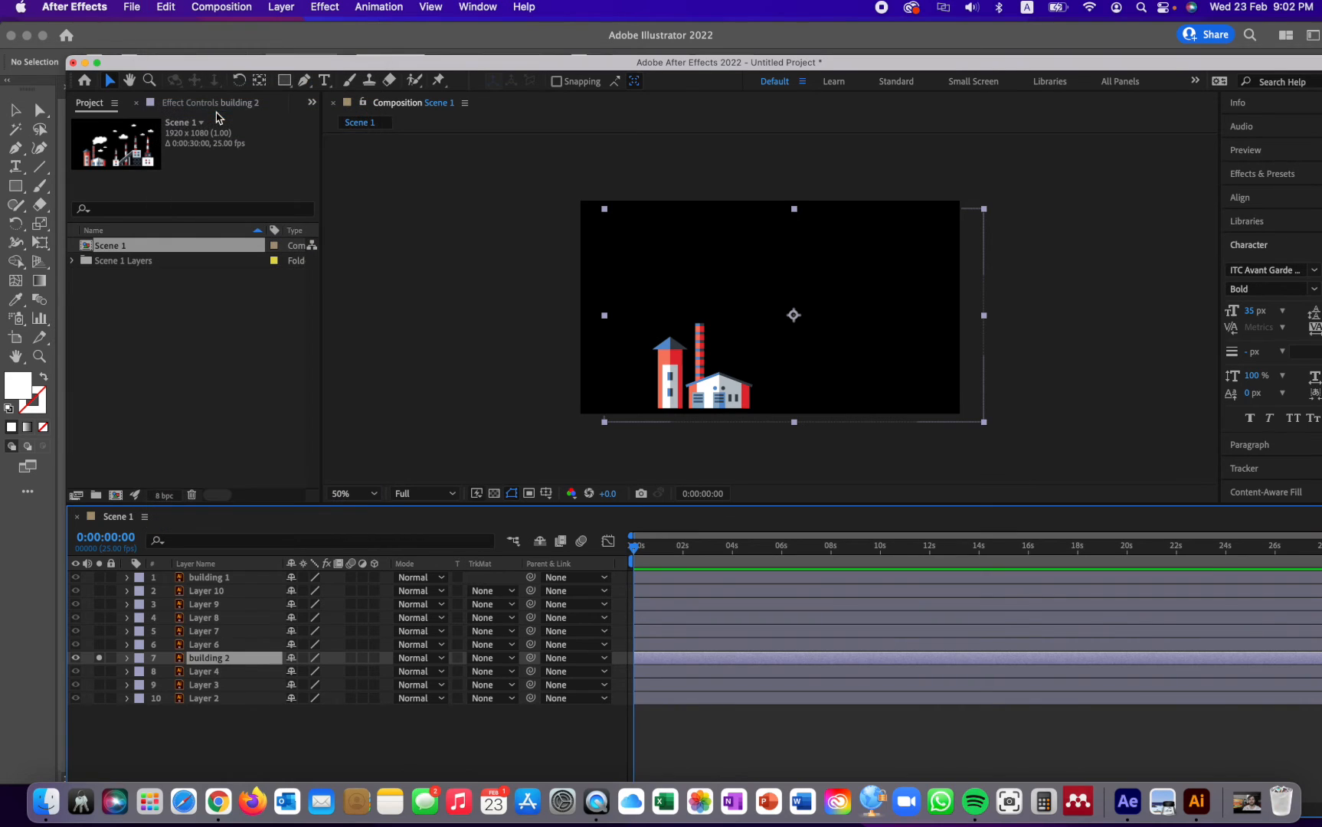
left_click(163, 9)
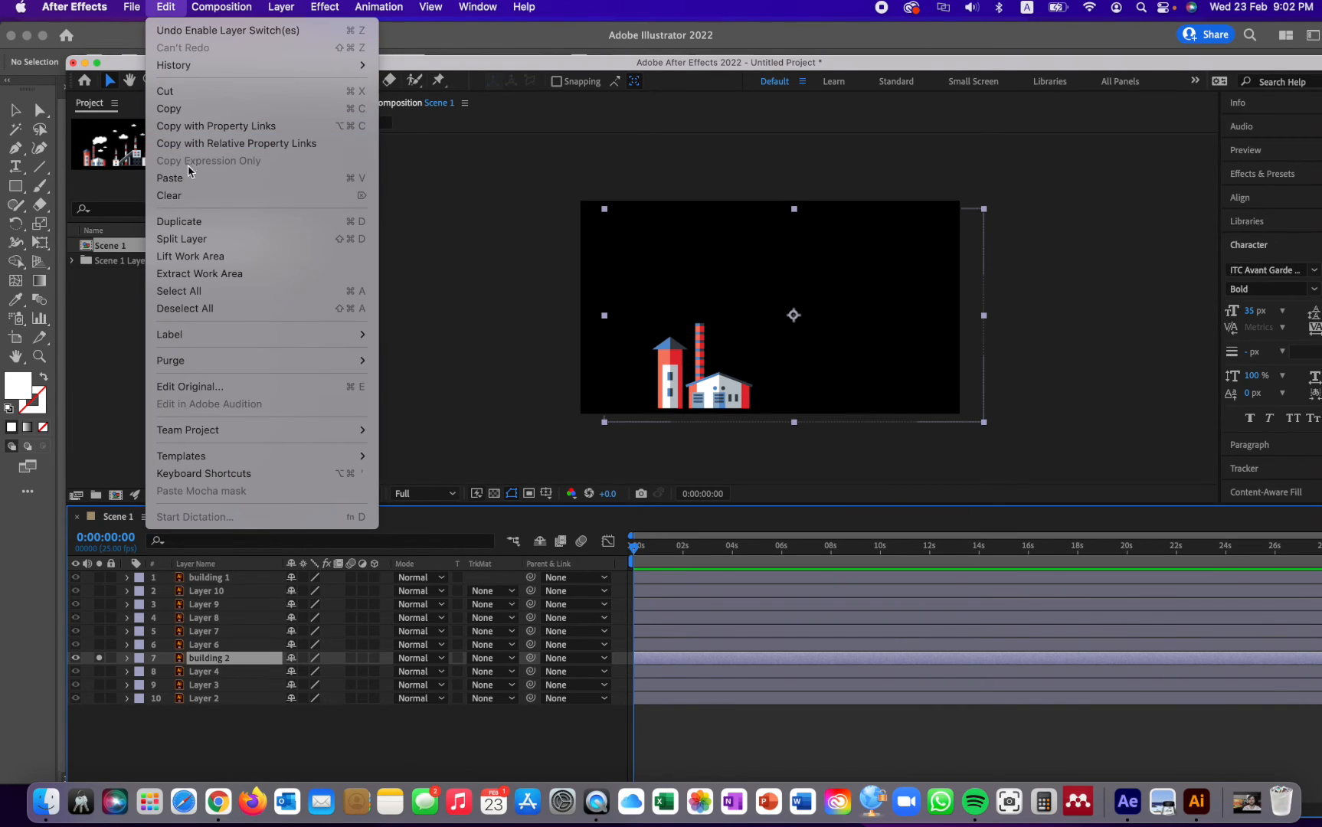
left_click(204, 184)
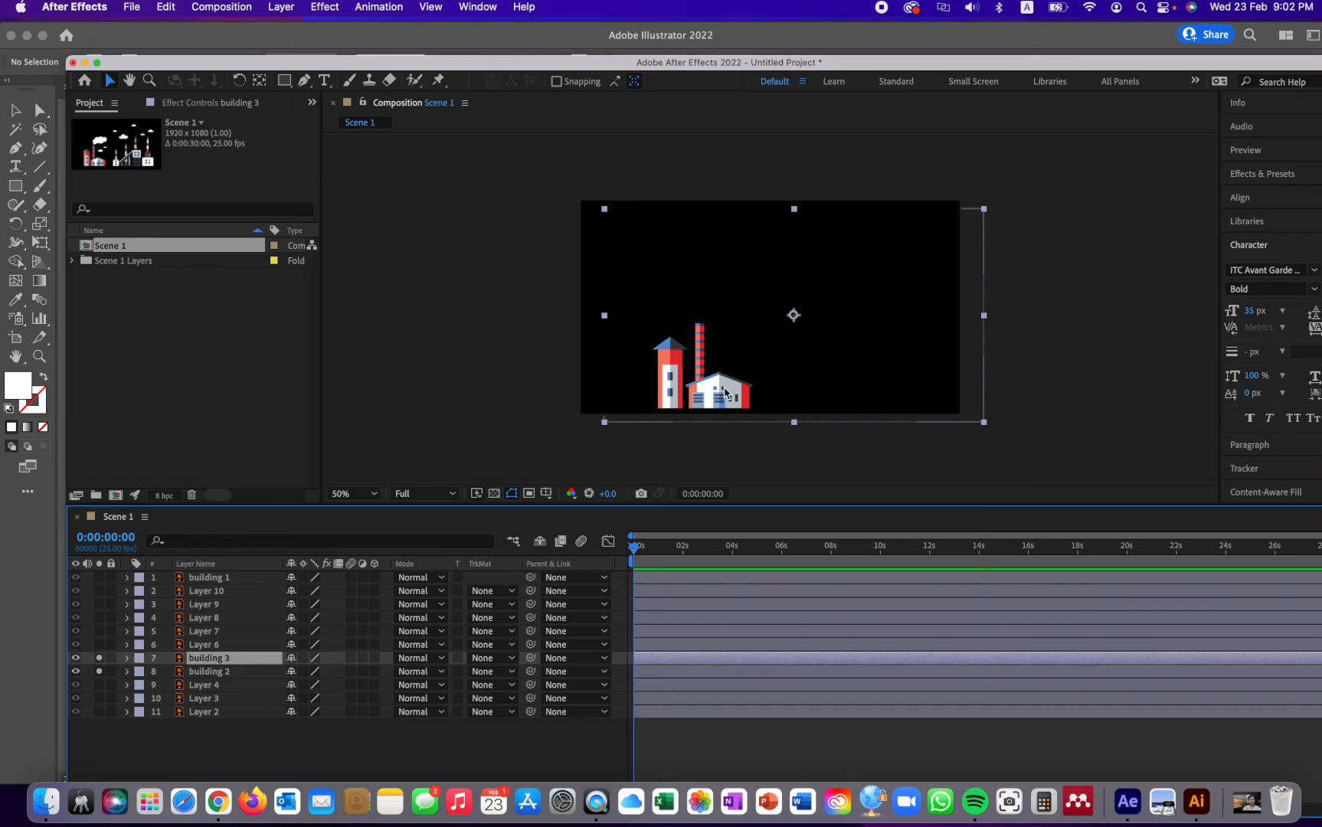
- Move the pasted small factory to the scene's left edge beside the tower and end the solo of both small factory layers
left_click_drag(727, 397, 624, 397)
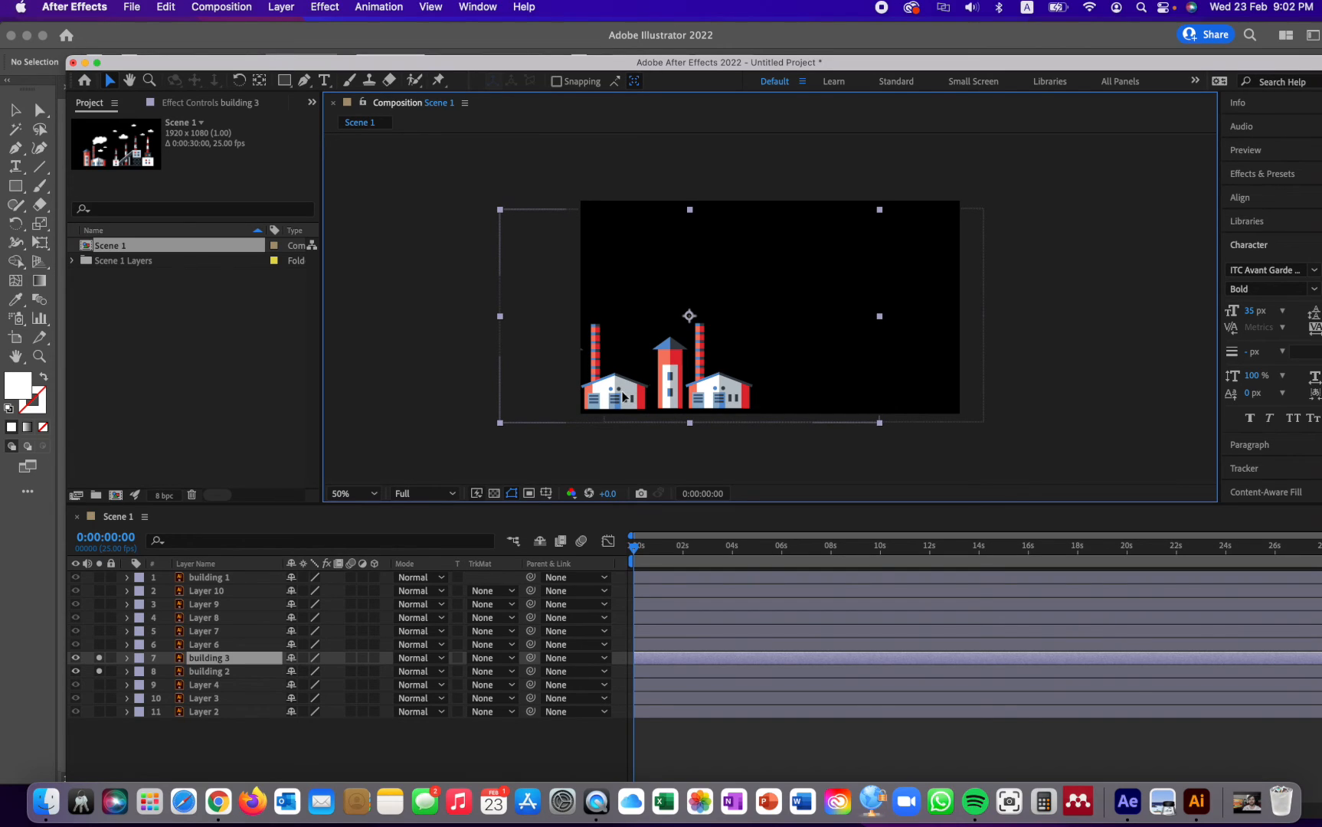
left_click(1030, 389)
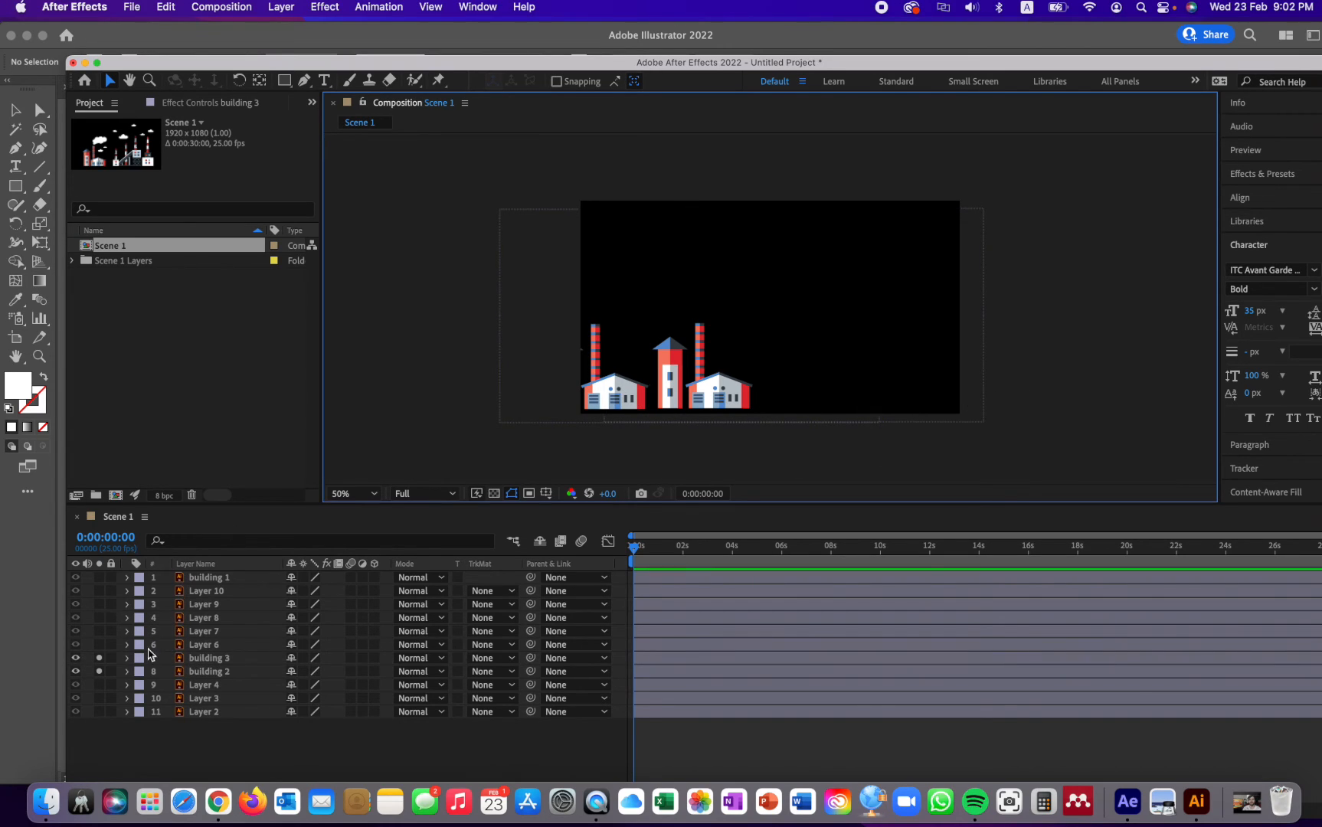
left_click(100, 672)
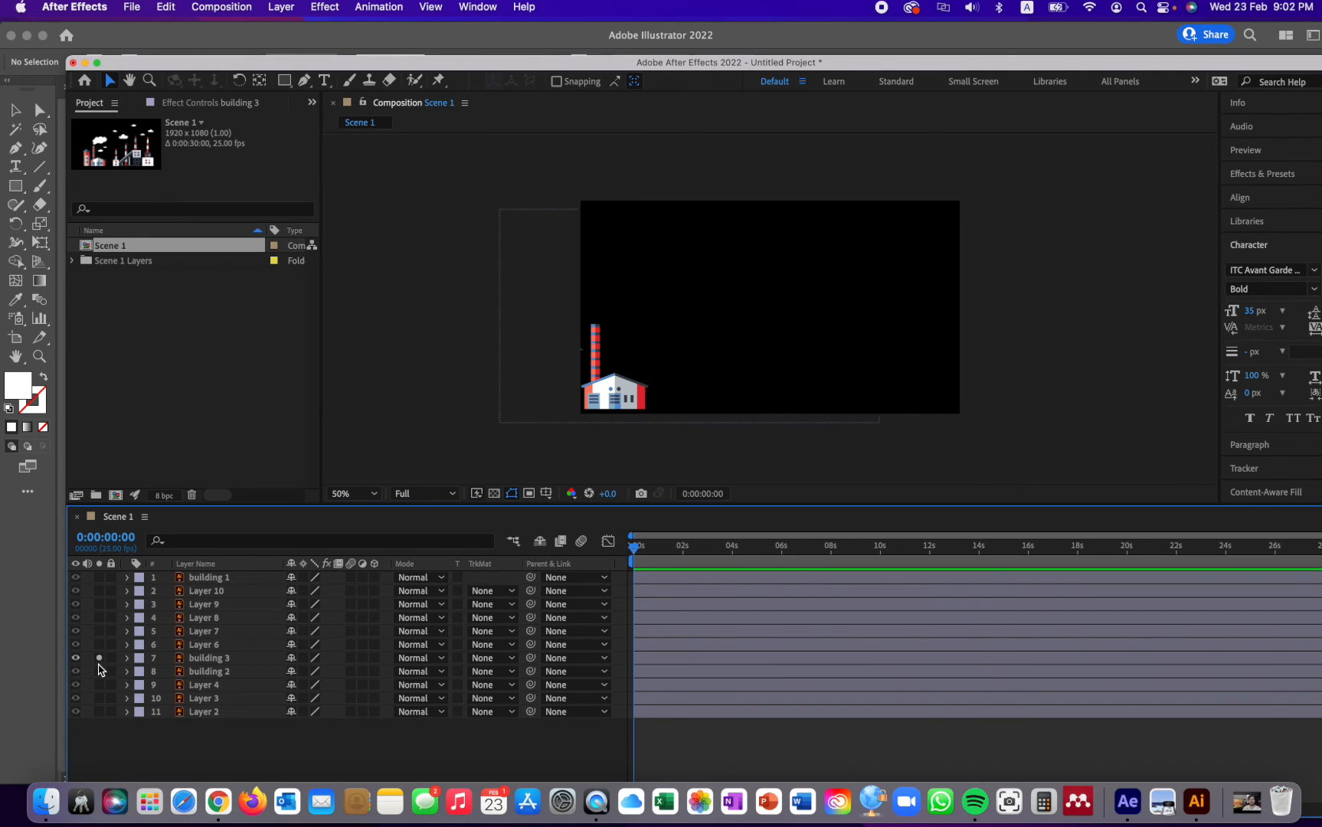
left_click(98, 658)
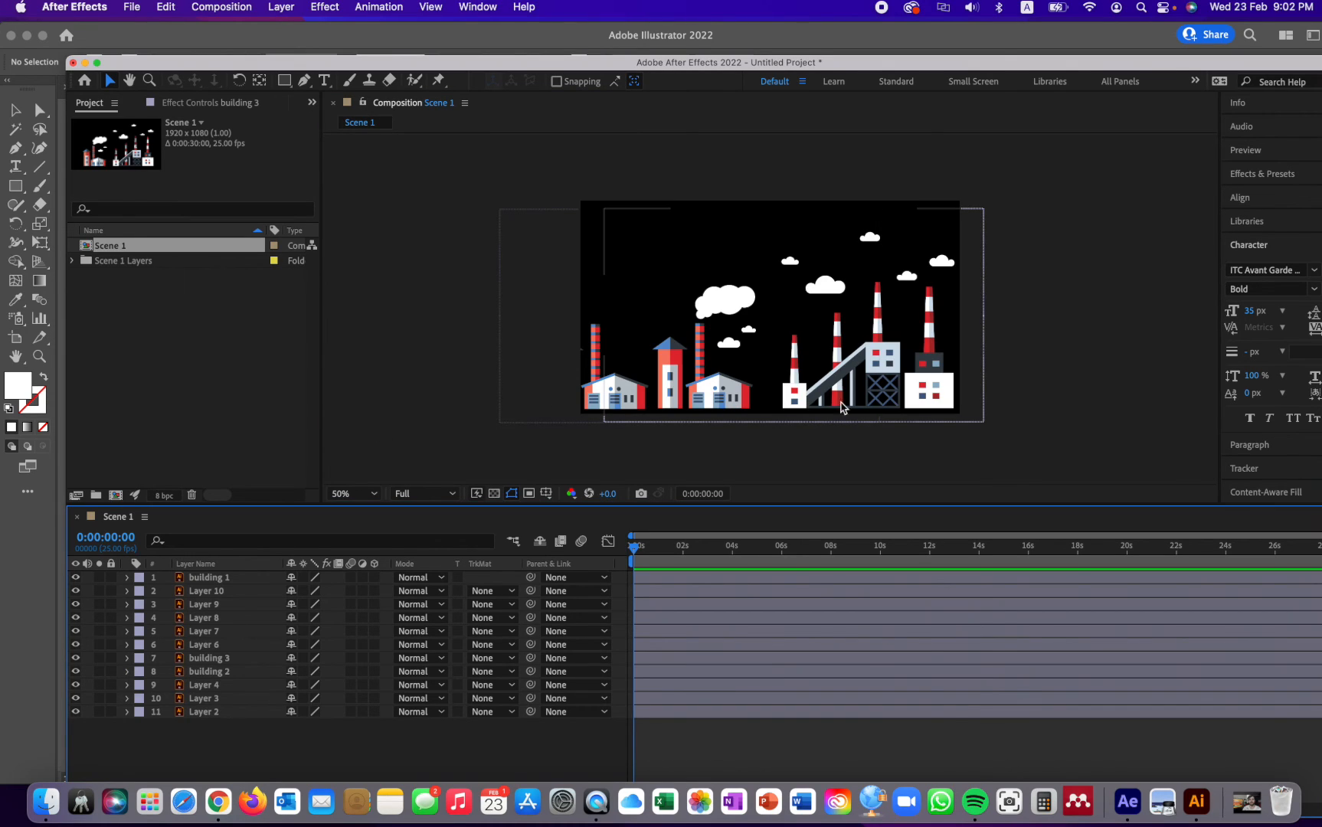
left_click(1080, 247)
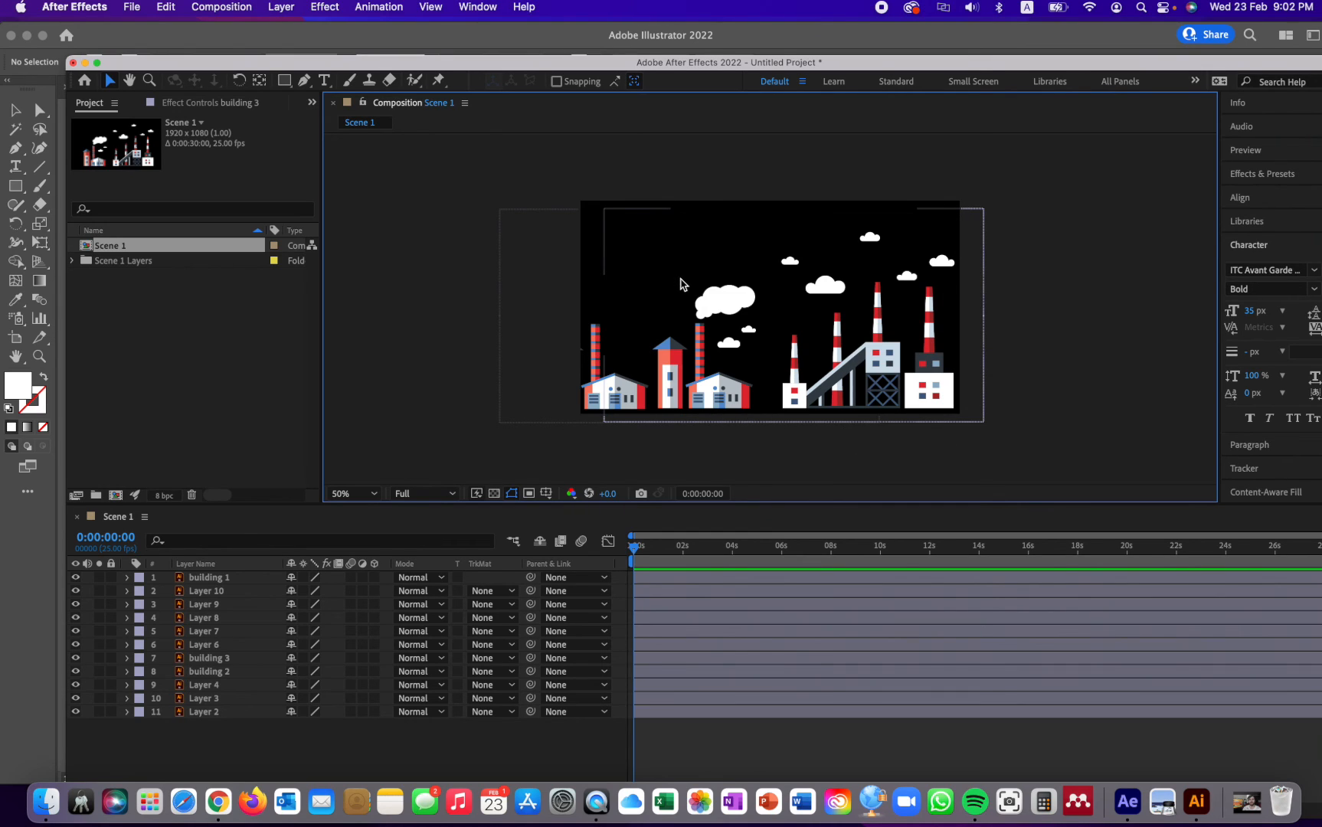
- Create a dark blue 1920 x 1080 px solid named "background" and place it beneath all other layers
right_click(252, 741)
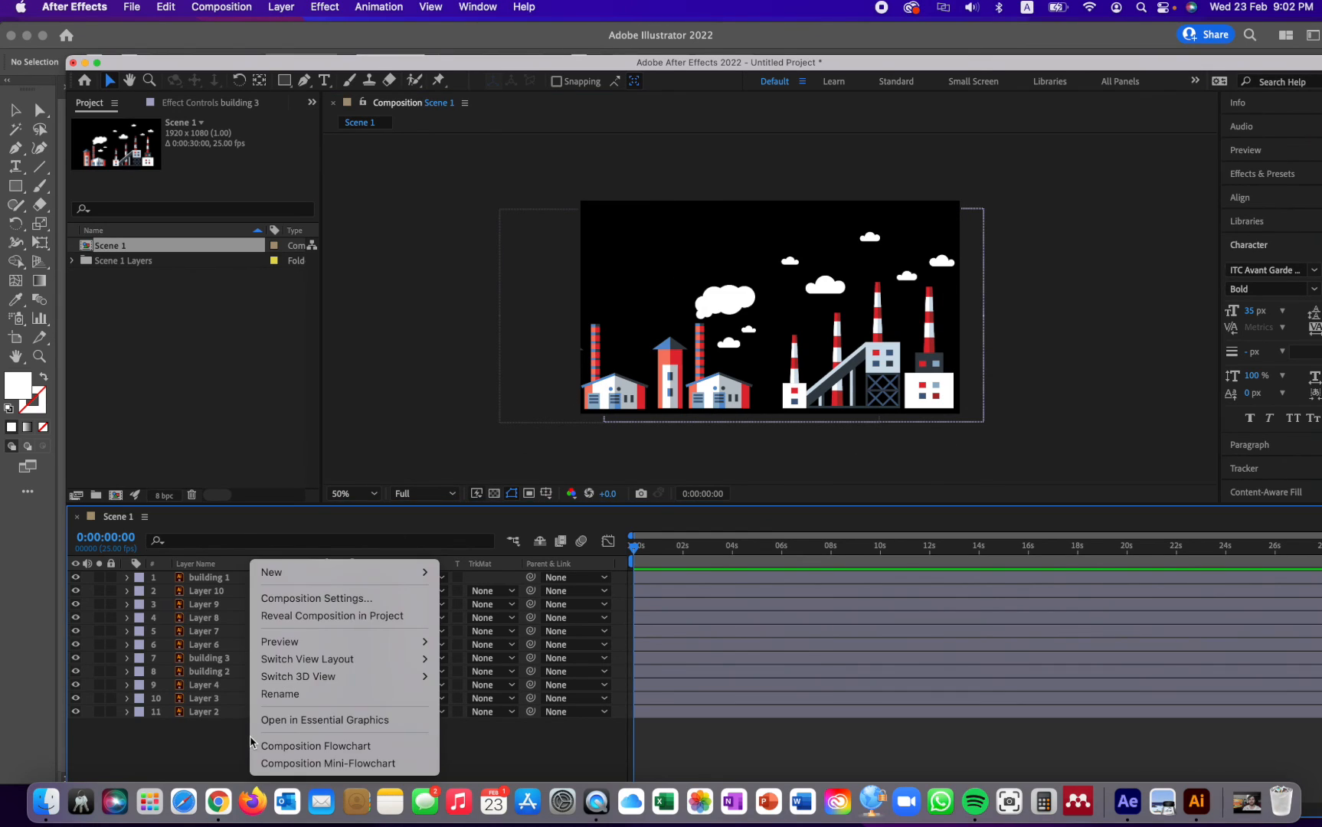
mouse_move(321, 570)
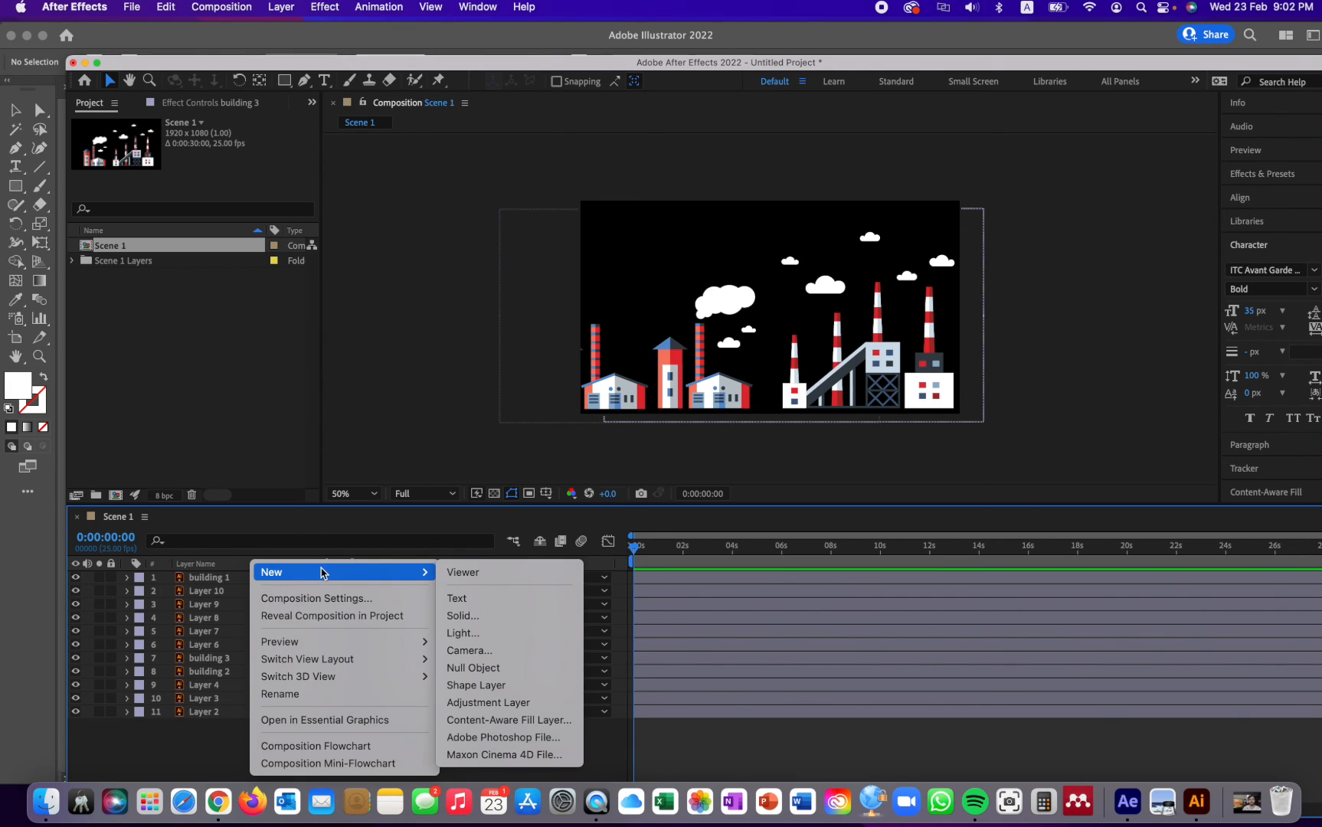
left_click(475, 623)
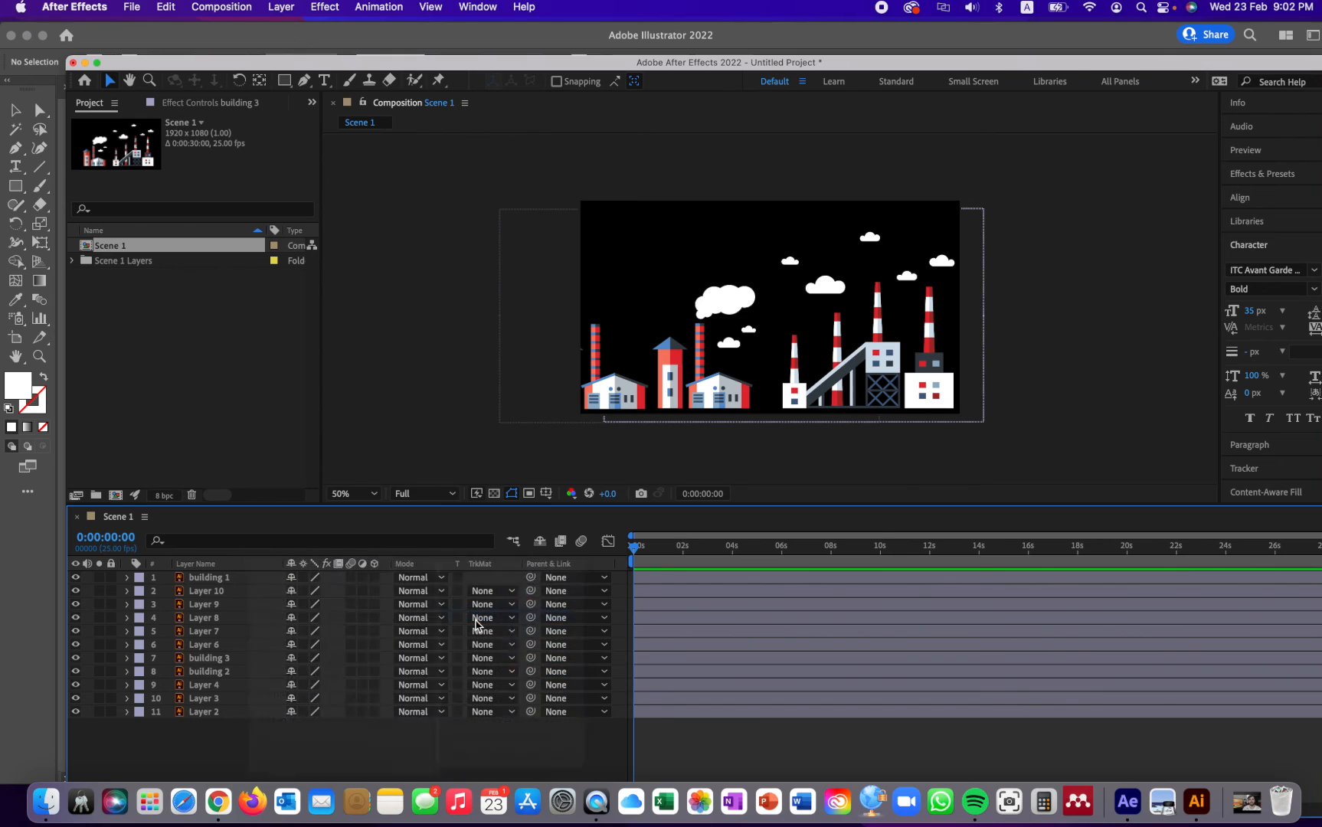
type("background")
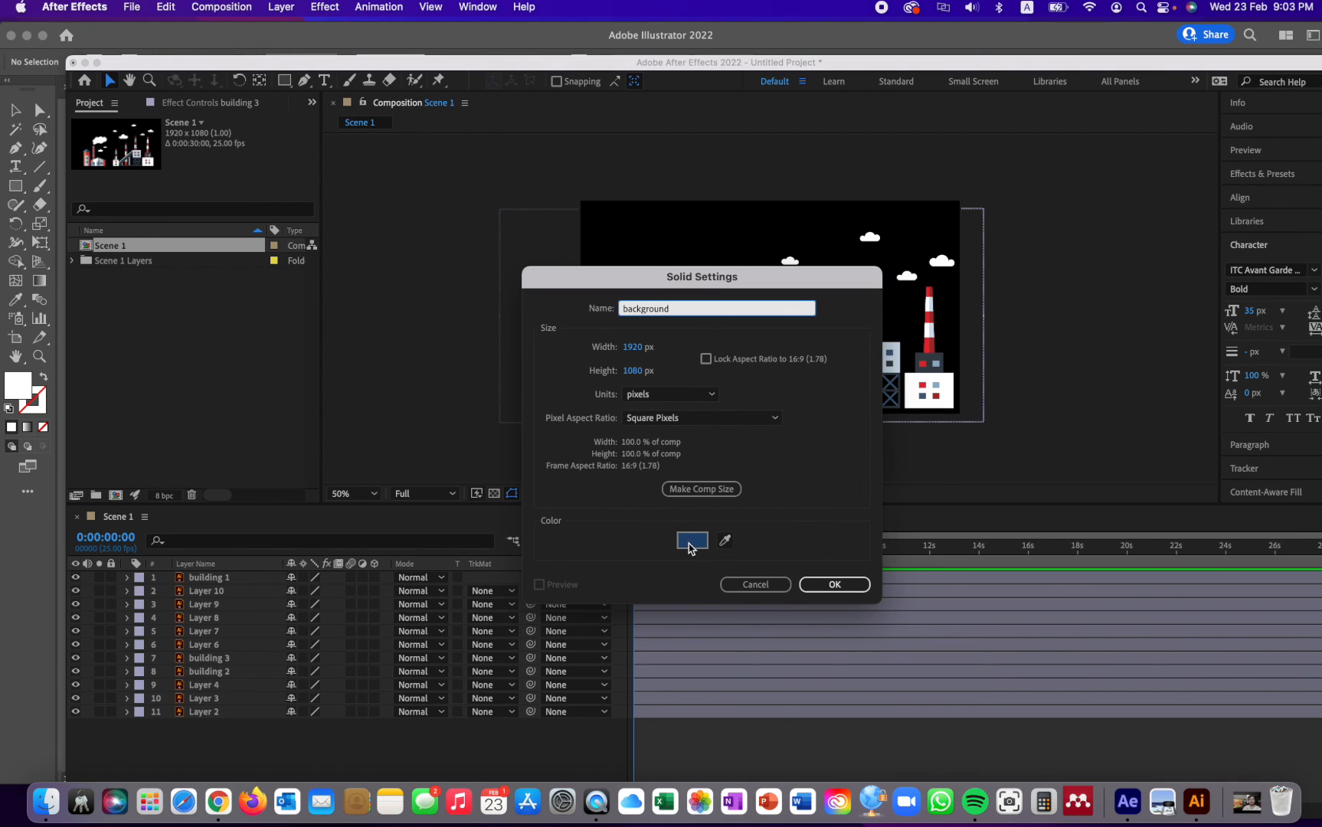
left_click(831, 585)
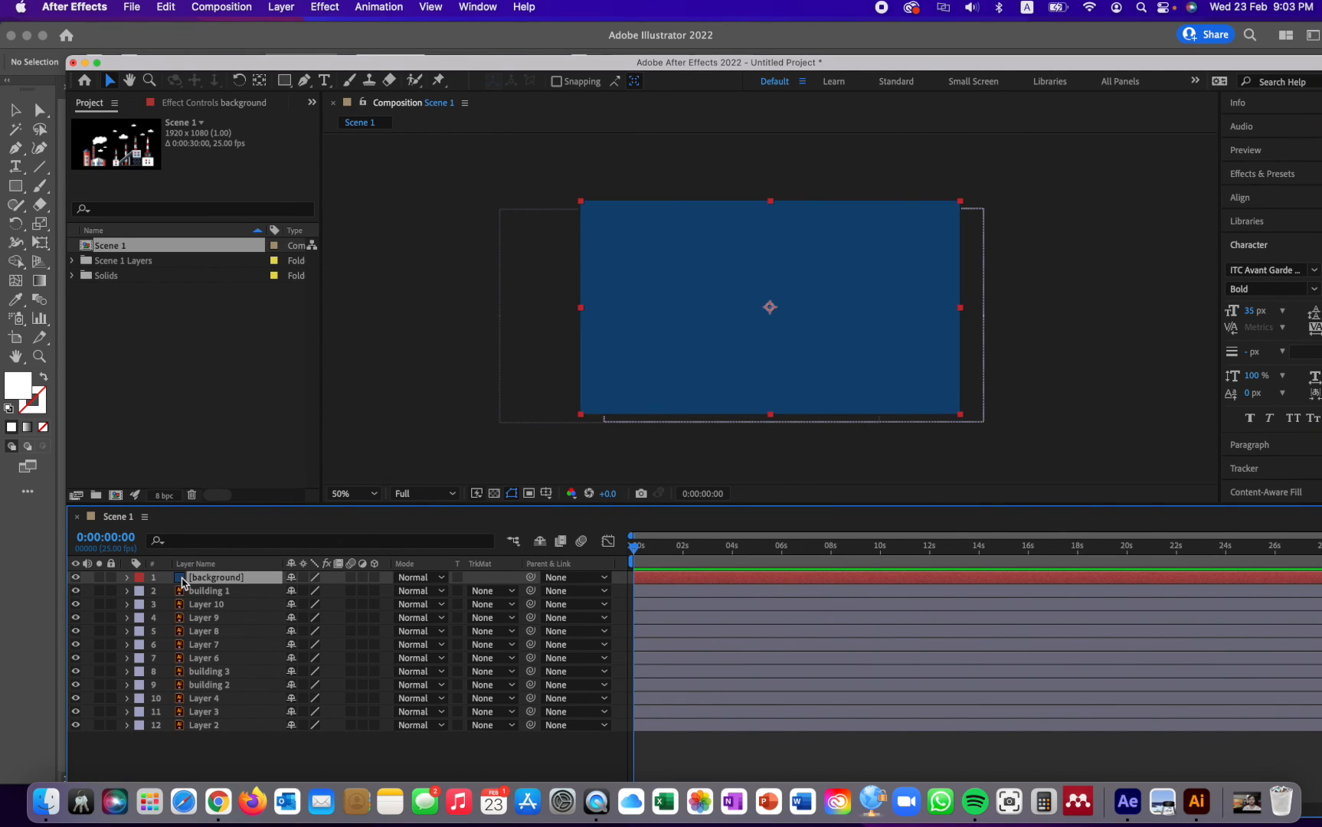
left_click_drag(183, 584, 192, 733)
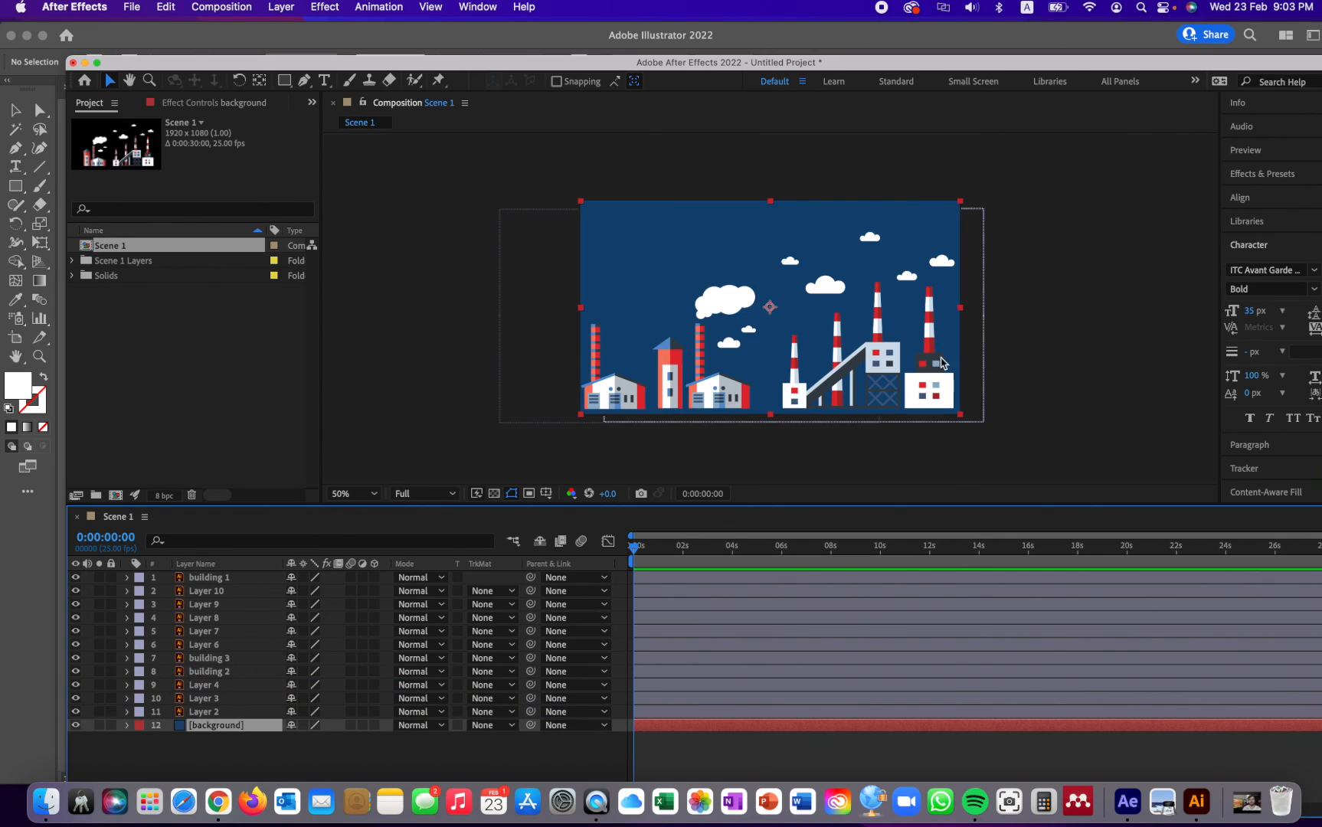
left_click(1054, 308)
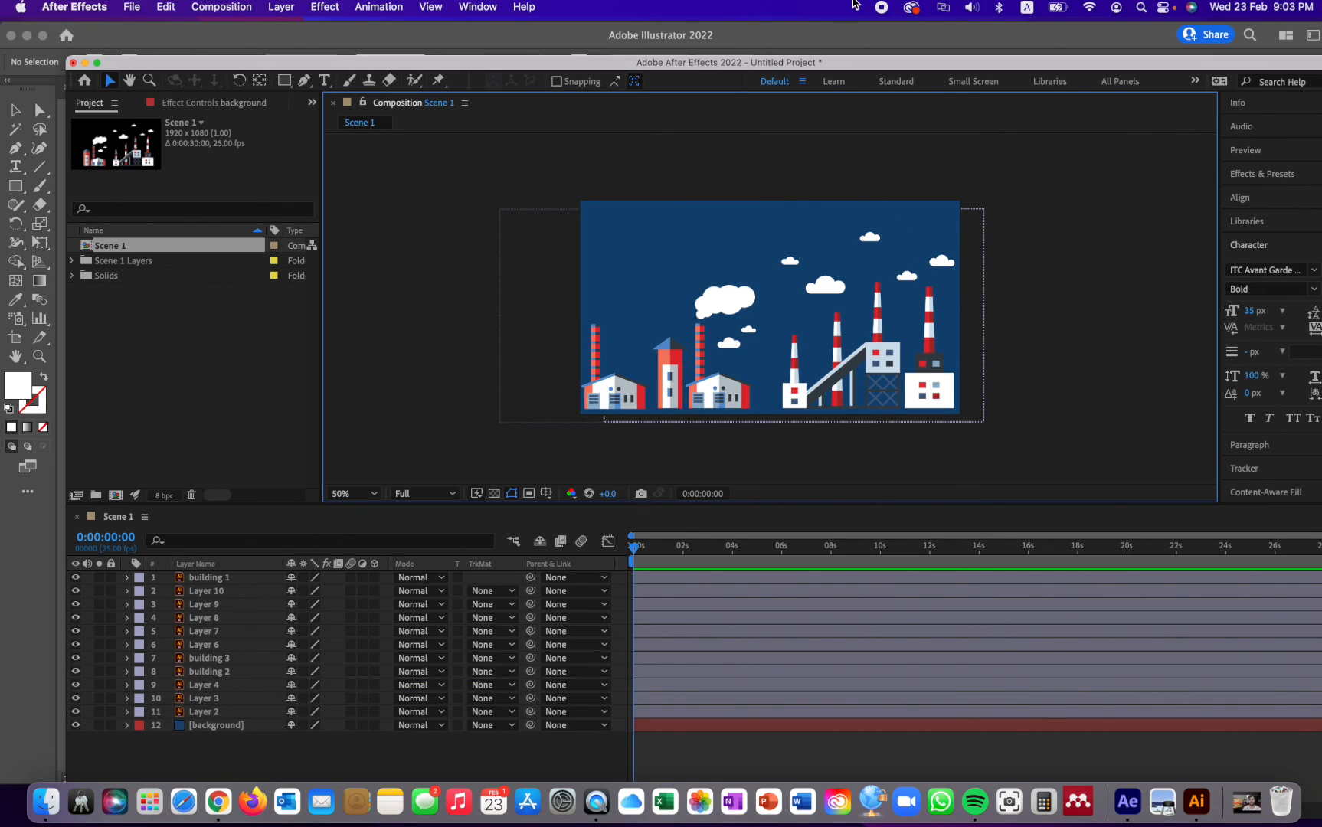